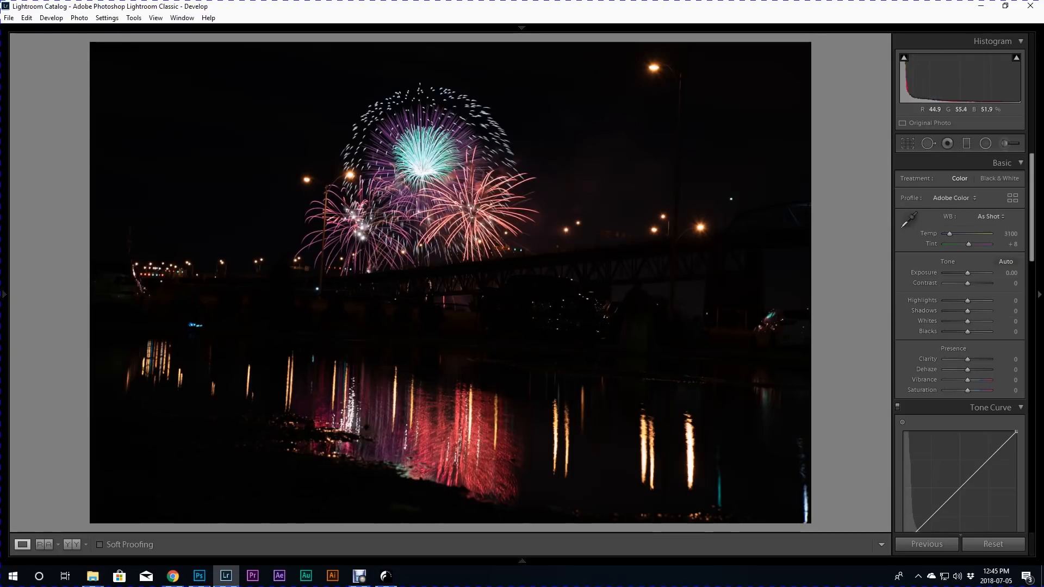
- Raise the fireworks photo's Shadows to +100 and lower its Highlights to -55
click(430, 166)
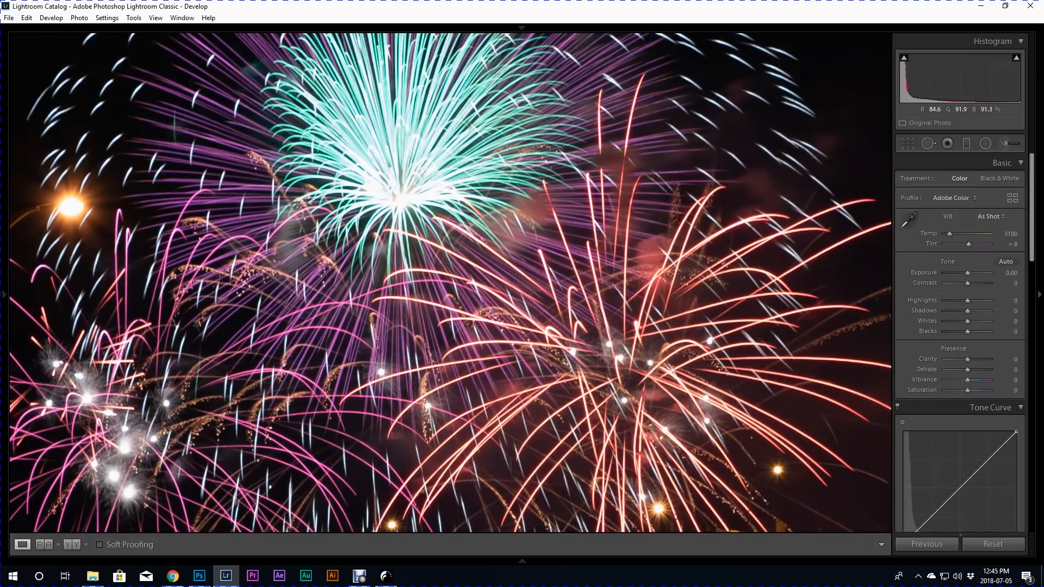
click(428, 168)
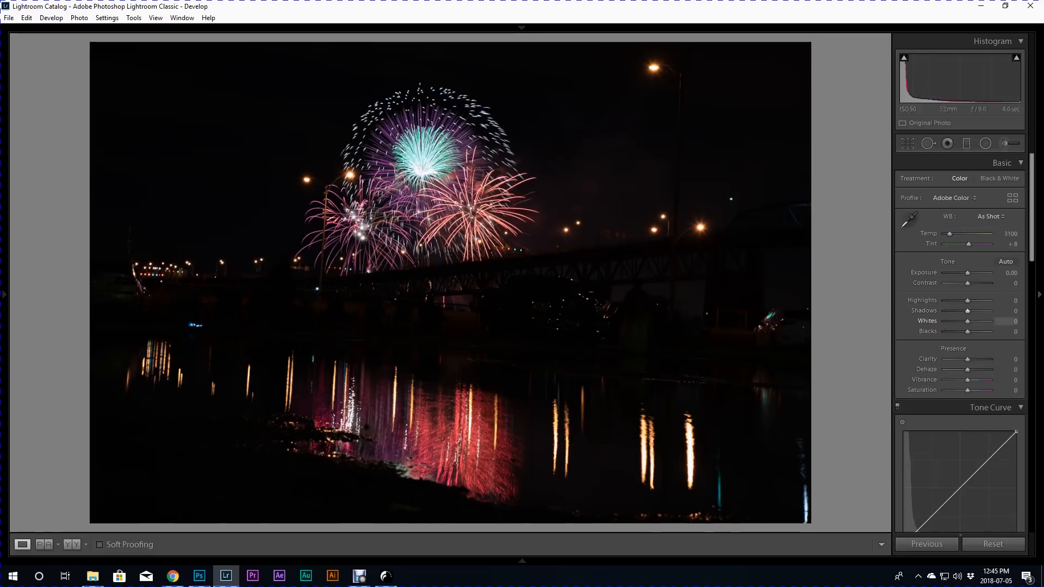
drag(968, 311, 990, 311)
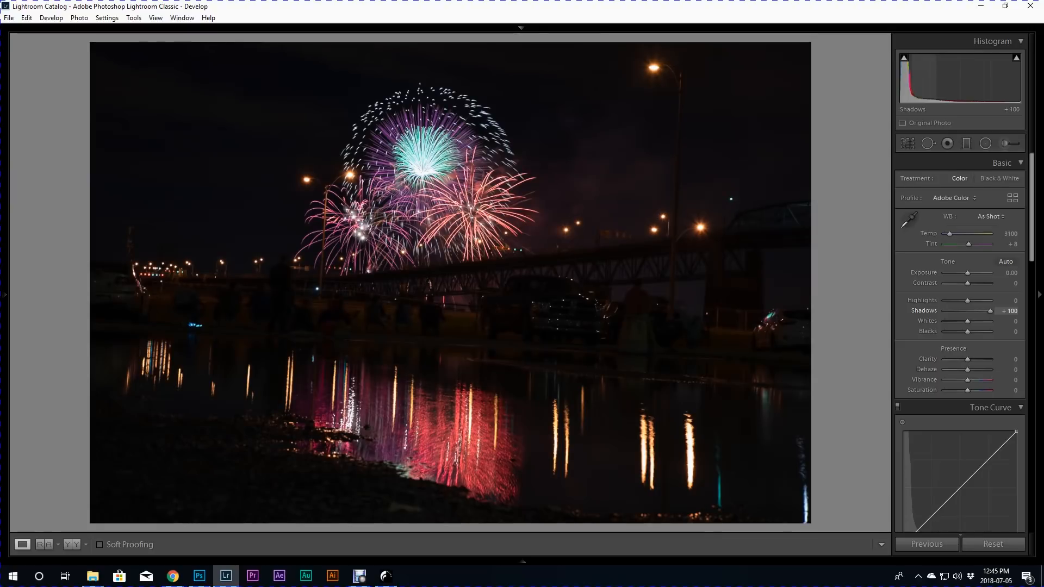
mouse_move(967, 301)
mouse_down()
mouse_move(945, 300)
mouse_move(955, 300)
mouse_up()
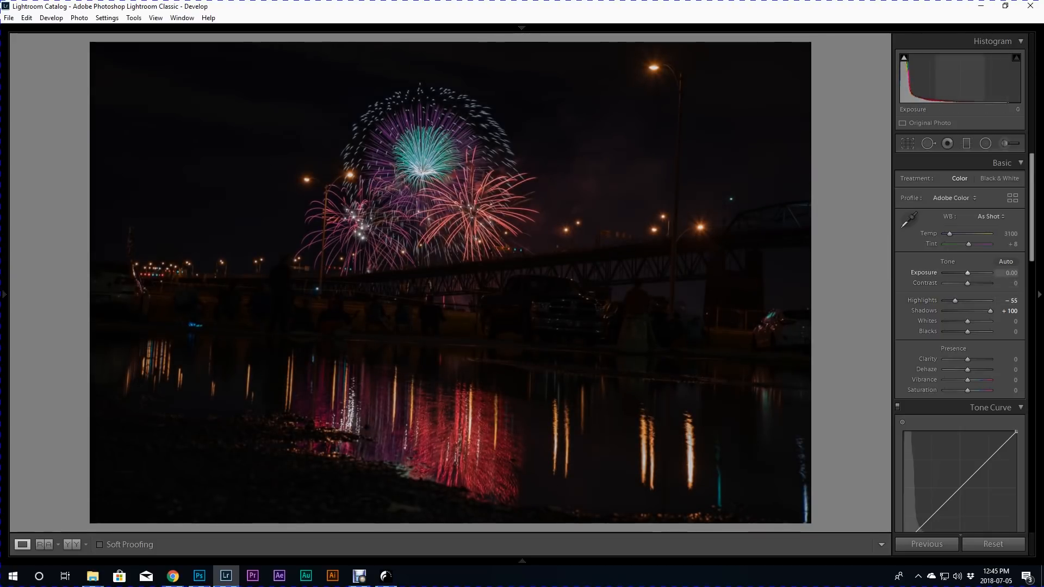
- Set Exposure to +1.19 using the clipping preview, and check the bright centre of the teal firework
drag(968, 273, 972, 273)
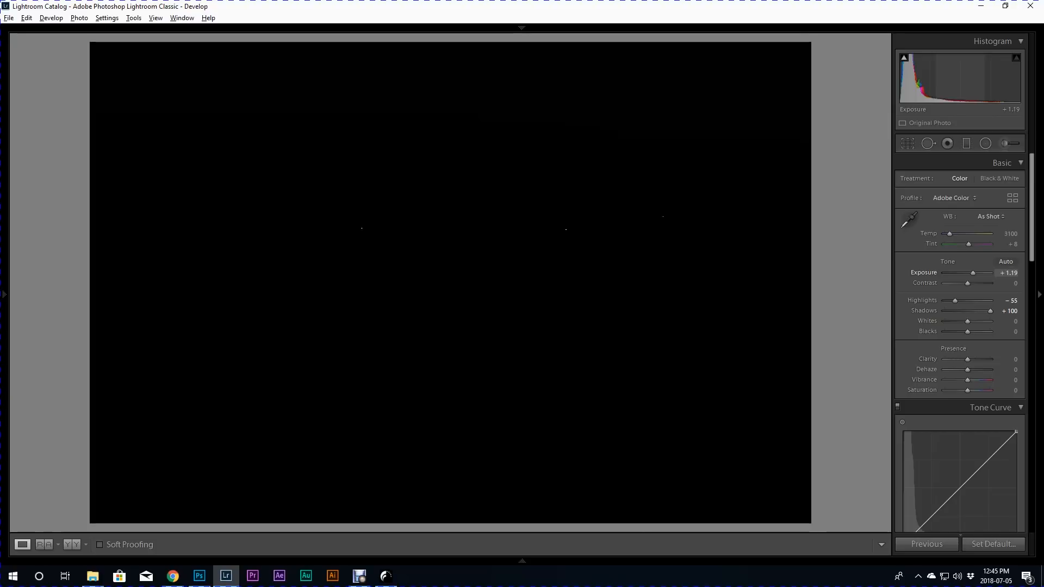
drag(973, 273, 972, 273)
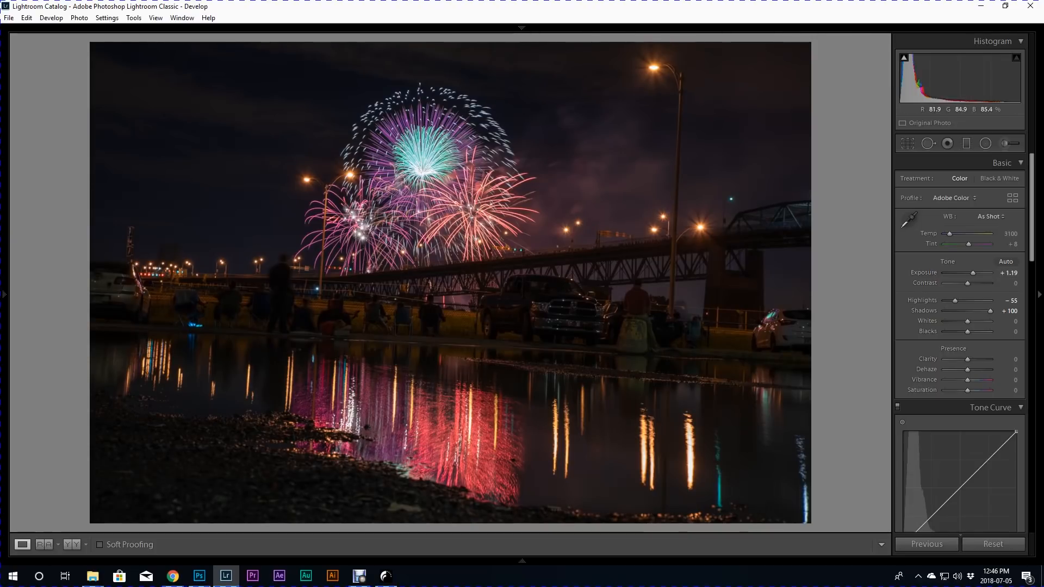
click(420, 169)
click(420, 169)
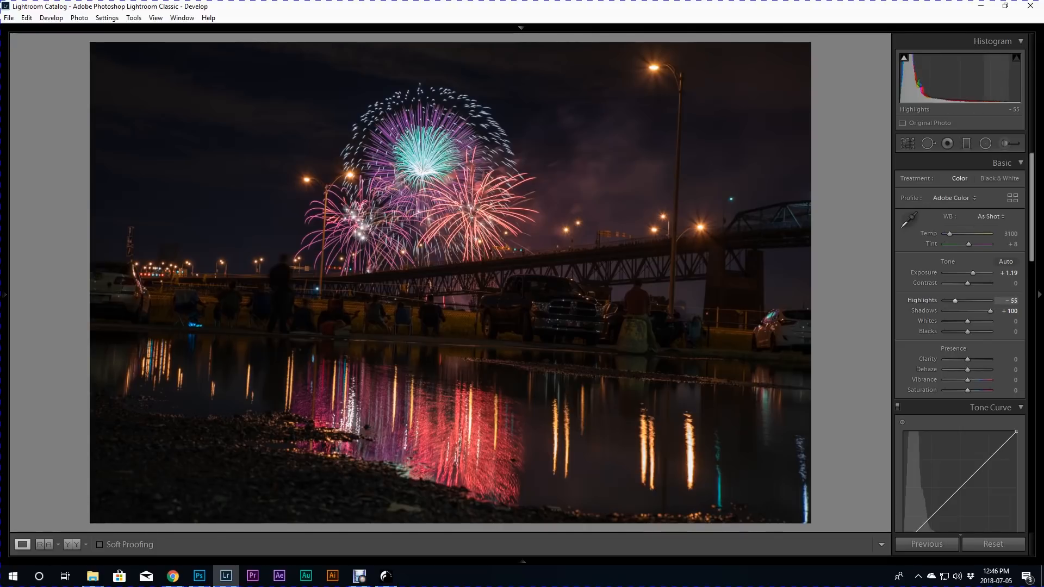
- Set Highlights to -40, Whites to +29, Blacks to -10 and Contrast to +24
alt+click(955, 300)
drag(955, 301, 974, 322)
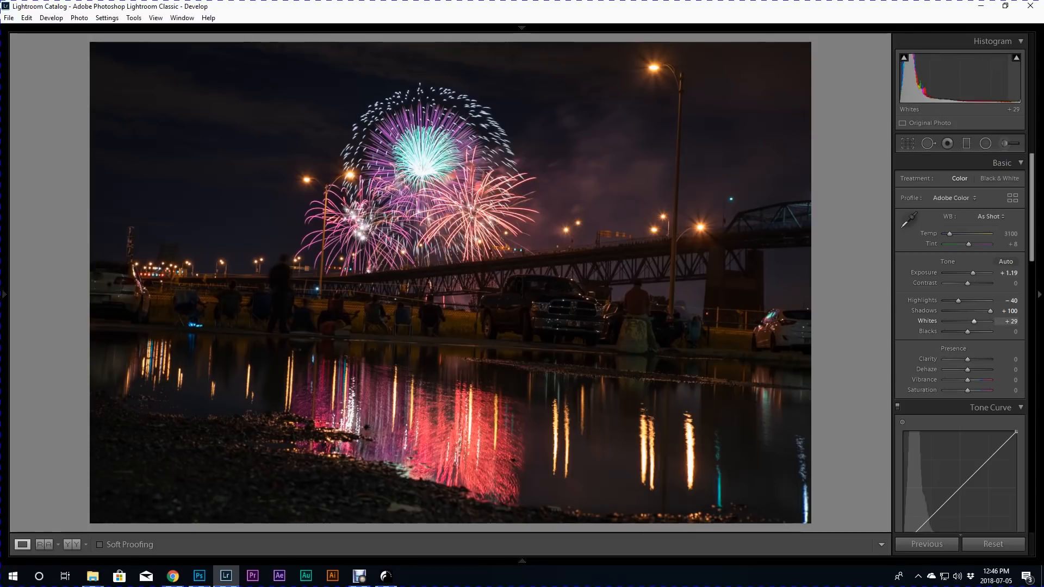
drag(967, 331, 965, 331)
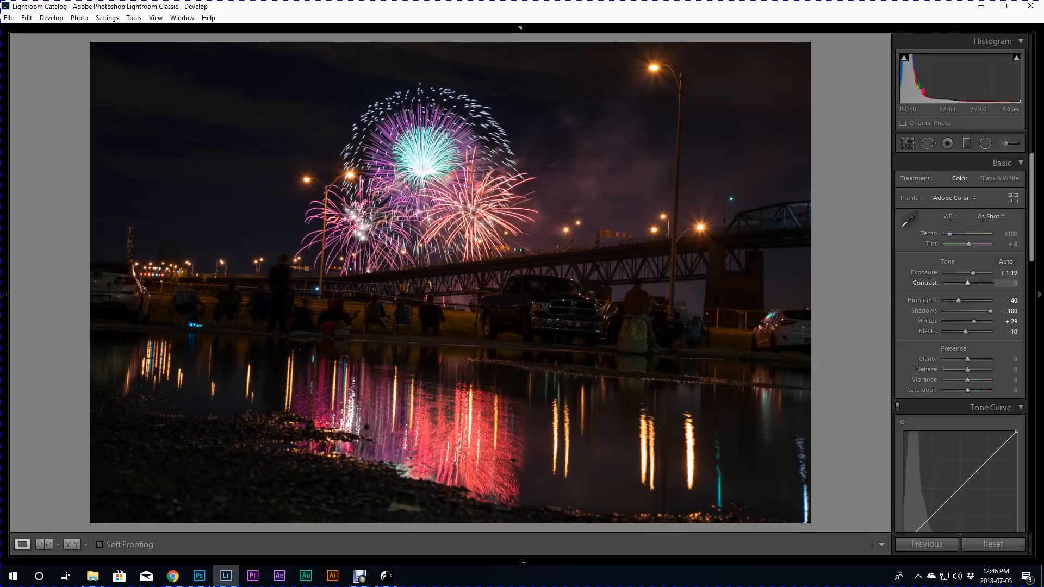
drag(967, 283, 973, 283)
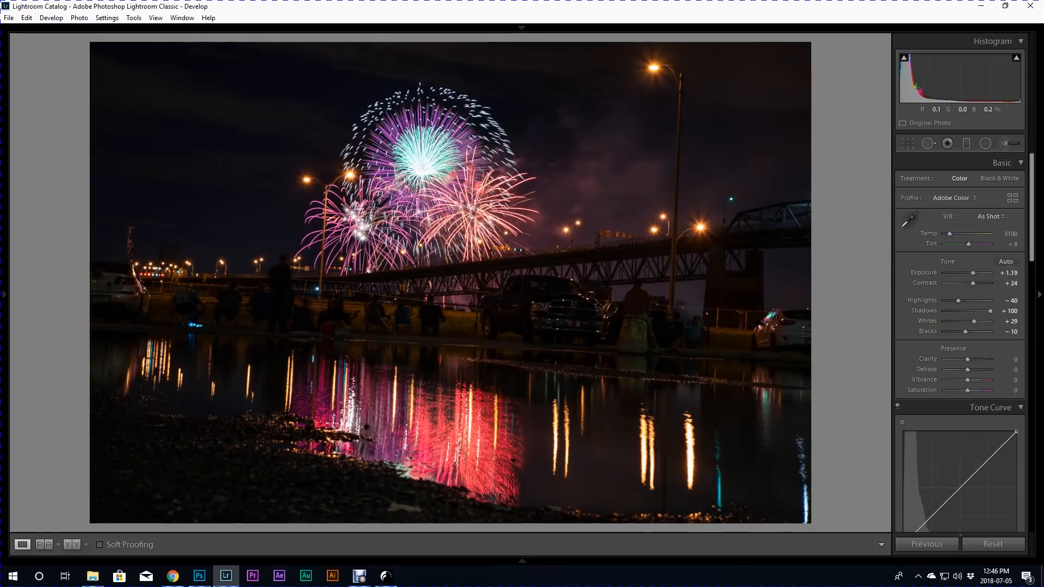
- Raise Exposure to +2.02, using the clipping preview to check the blown-out areas
key(alt)
alt+click(973, 273)
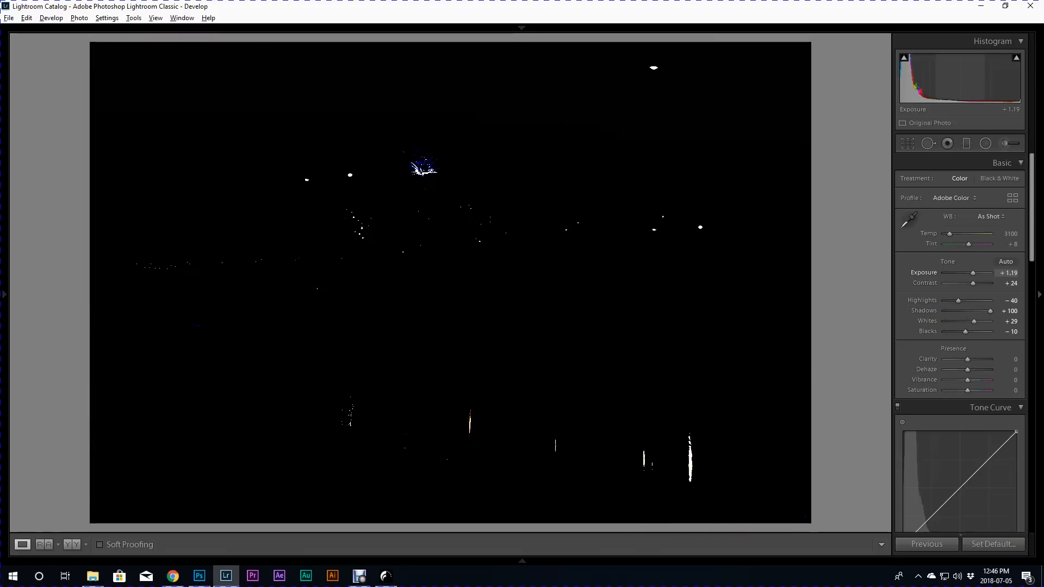
drag(973, 273, 978, 273)
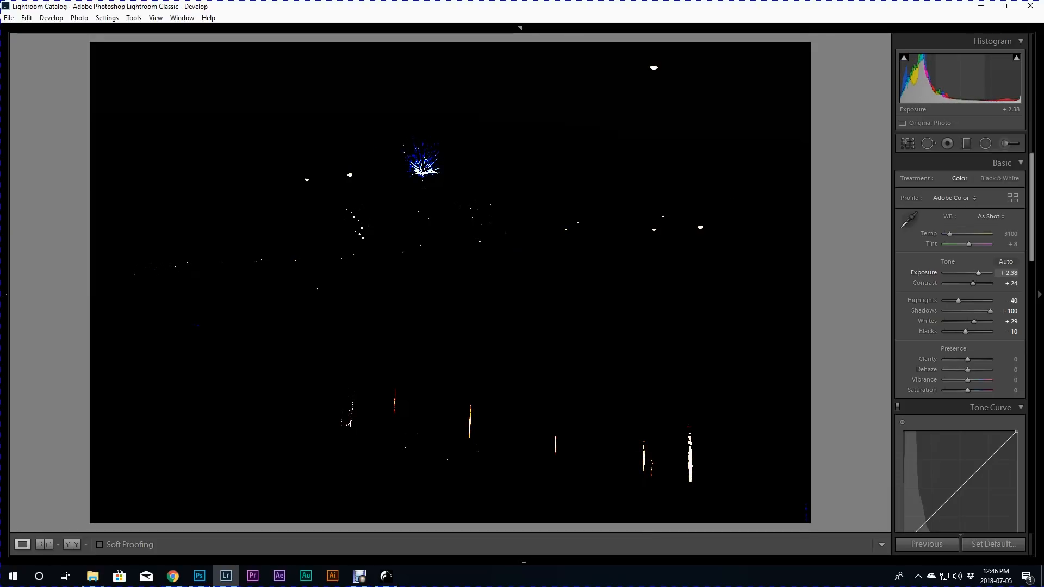
drag(979, 273, 978, 273)
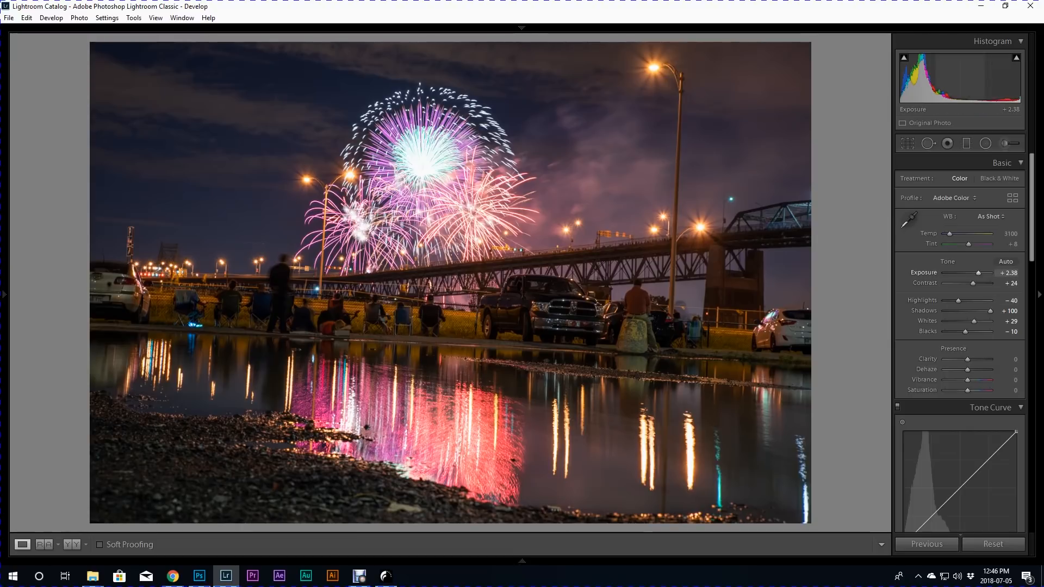
drag(978, 273, 977, 273)
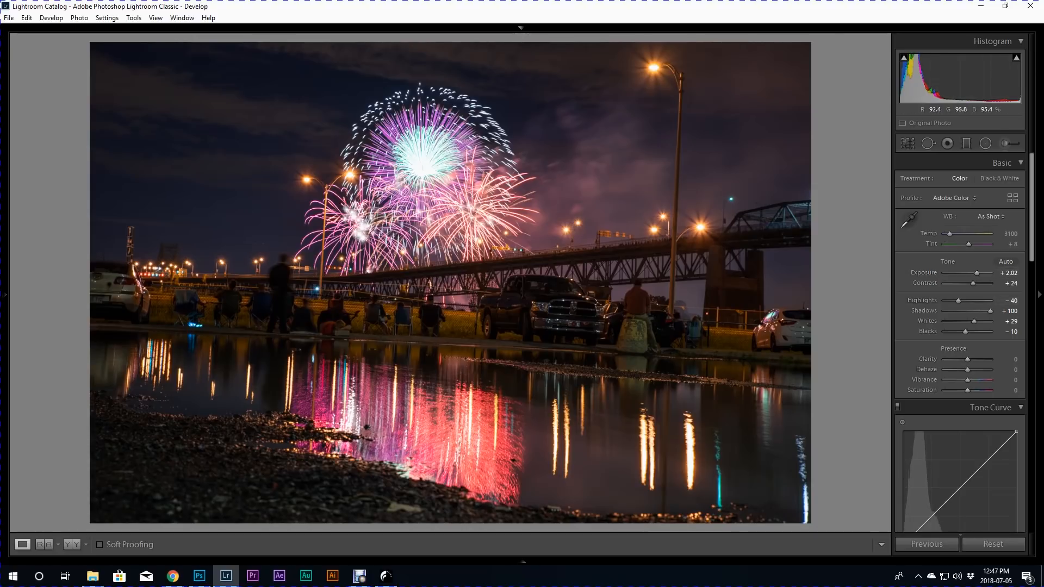
- Lower Highlights to -67 while viewing the fireworks close up, and return to the full photo
click(436, 160)
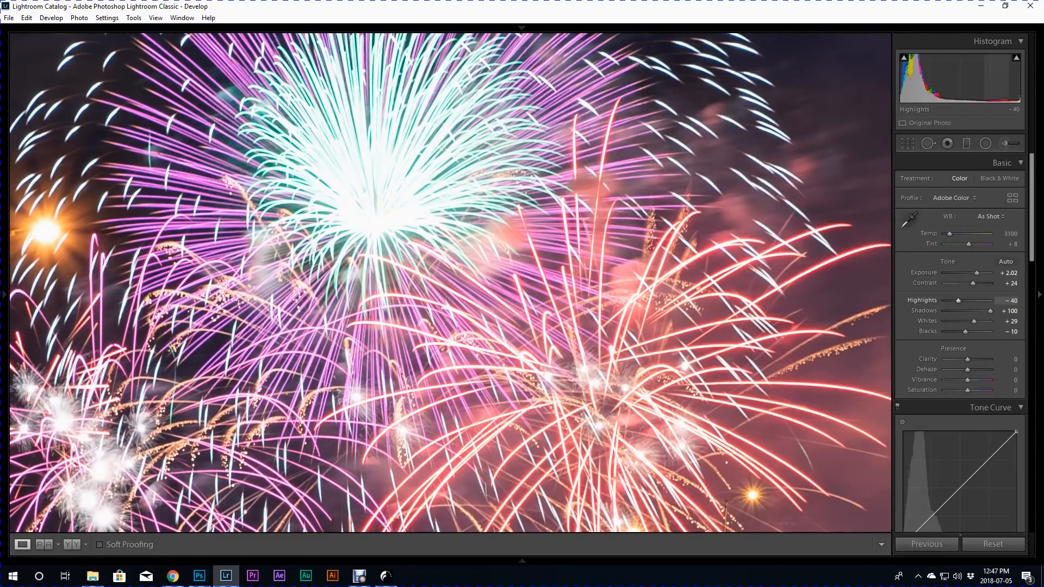
drag(958, 301, 952, 300)
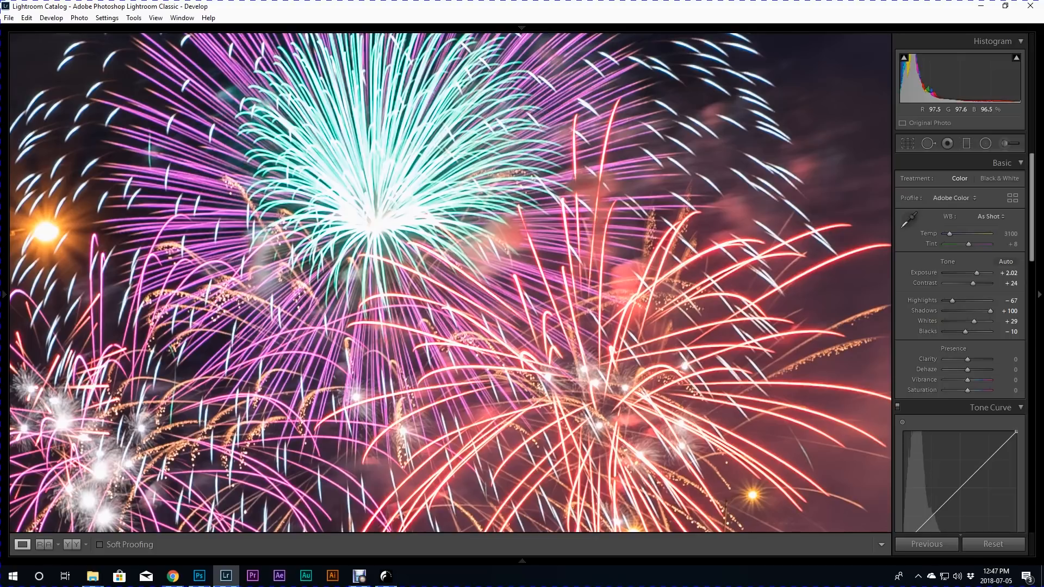
key(z)
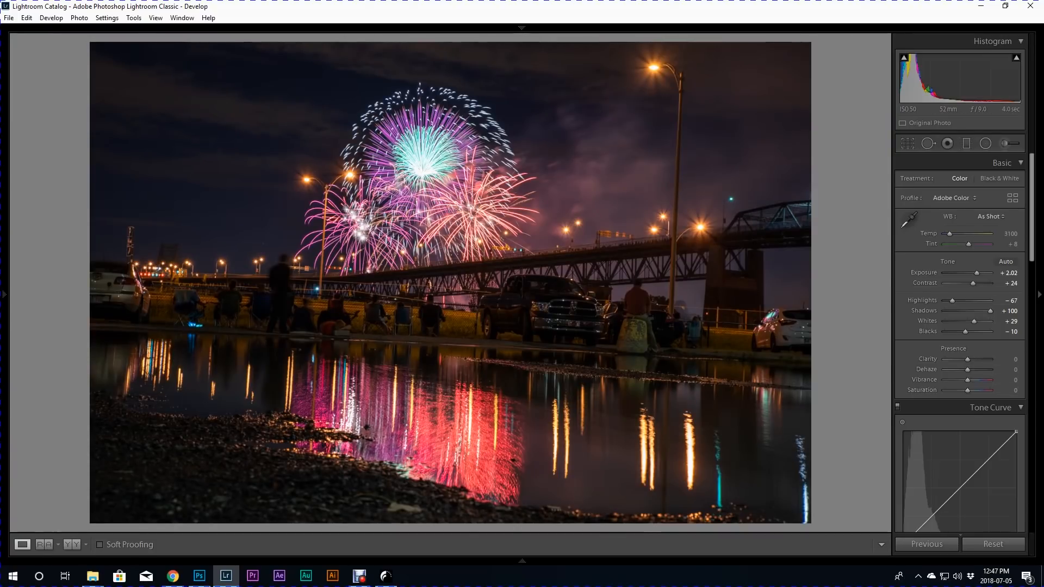
- Compare the Medium Contrast and Strong Contrast point curves on the photo, and restore the Linear curve
scroll(959, 401, down, 3)
click(959, 400)
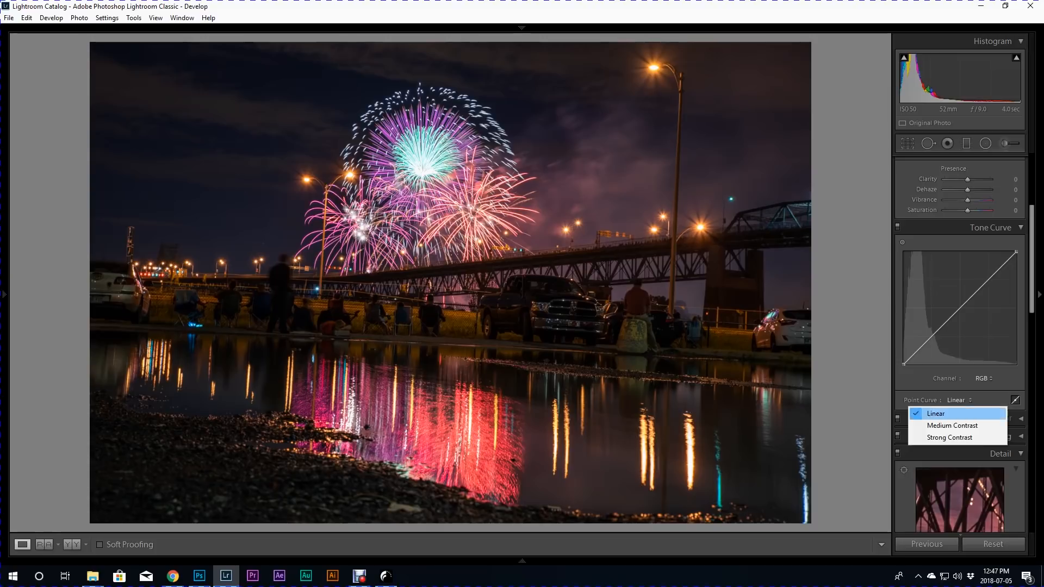
click(952, 425)
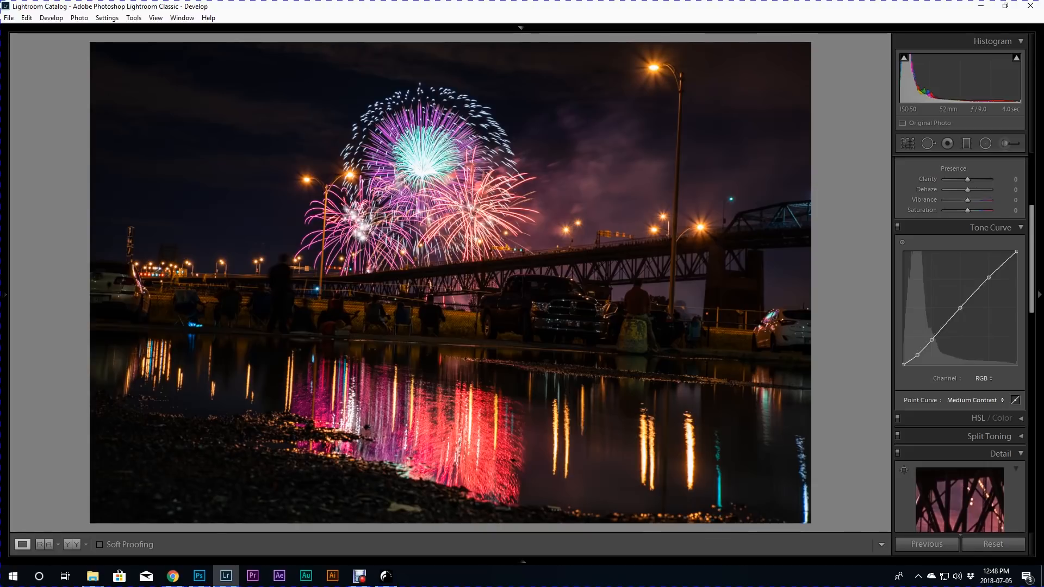
click(975, 400)
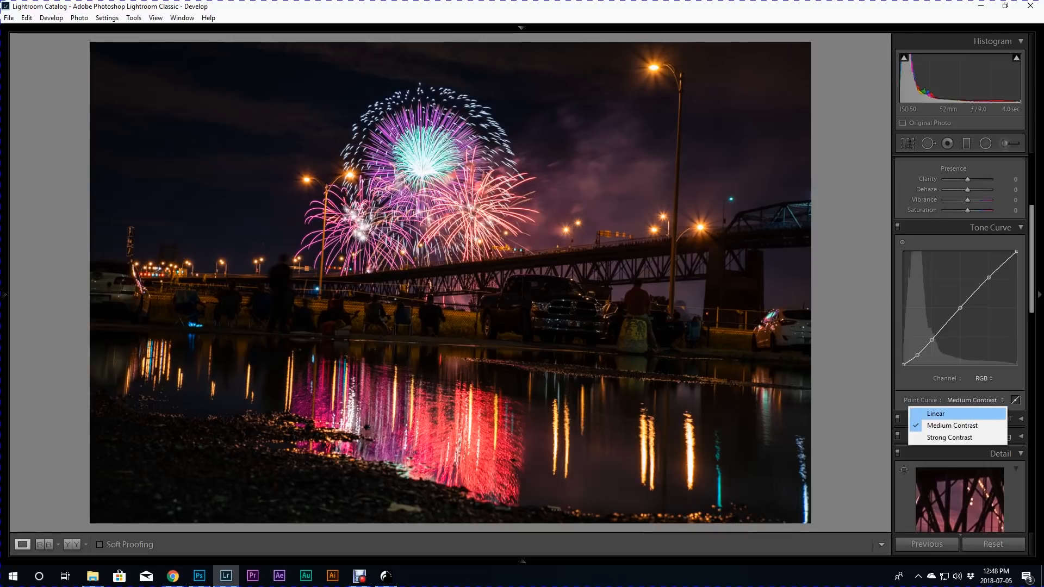
click(935, 413)
click(958, 400)
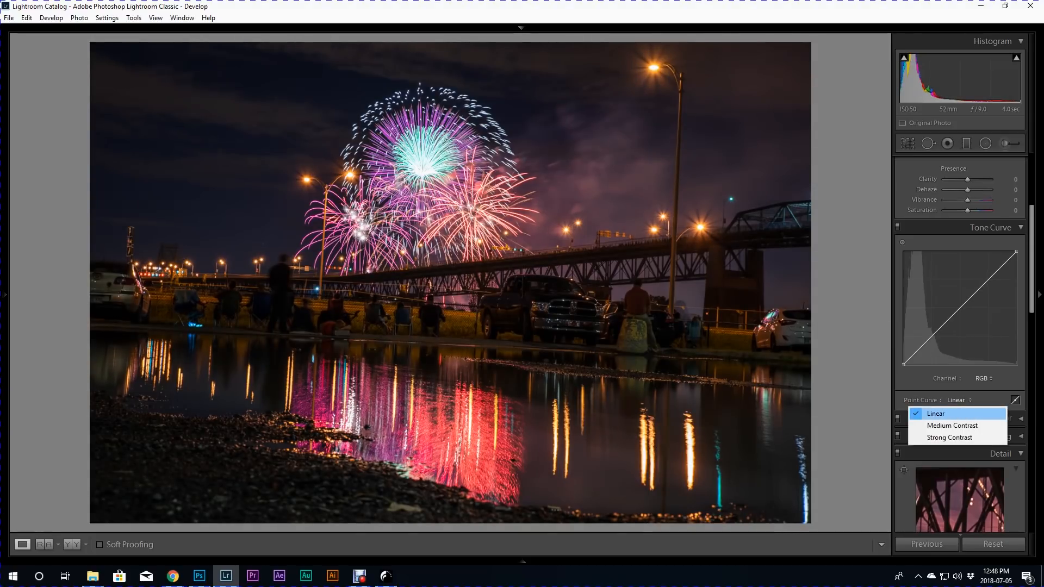
click(953, 425)
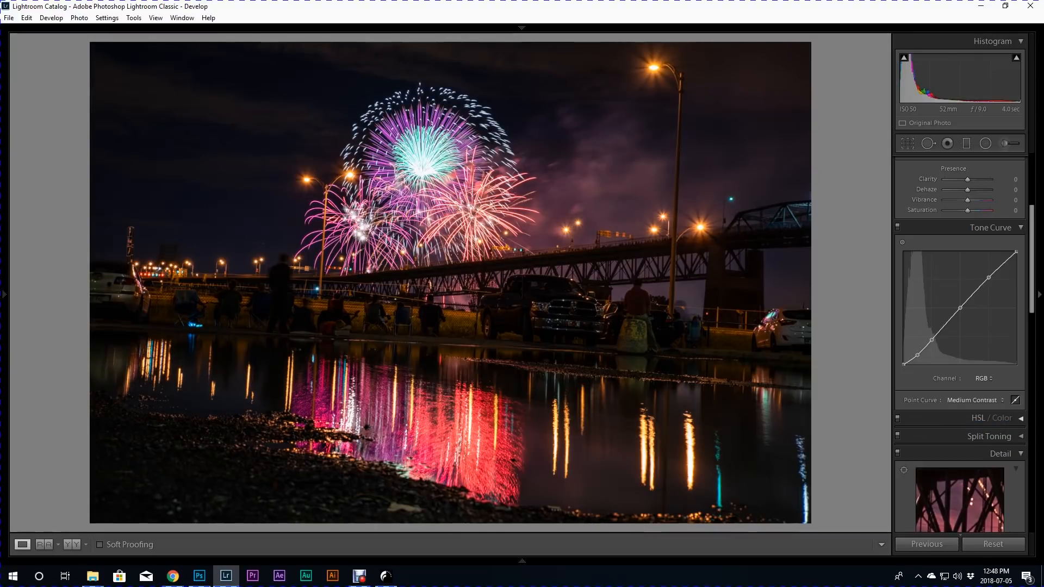
click(973, 400)
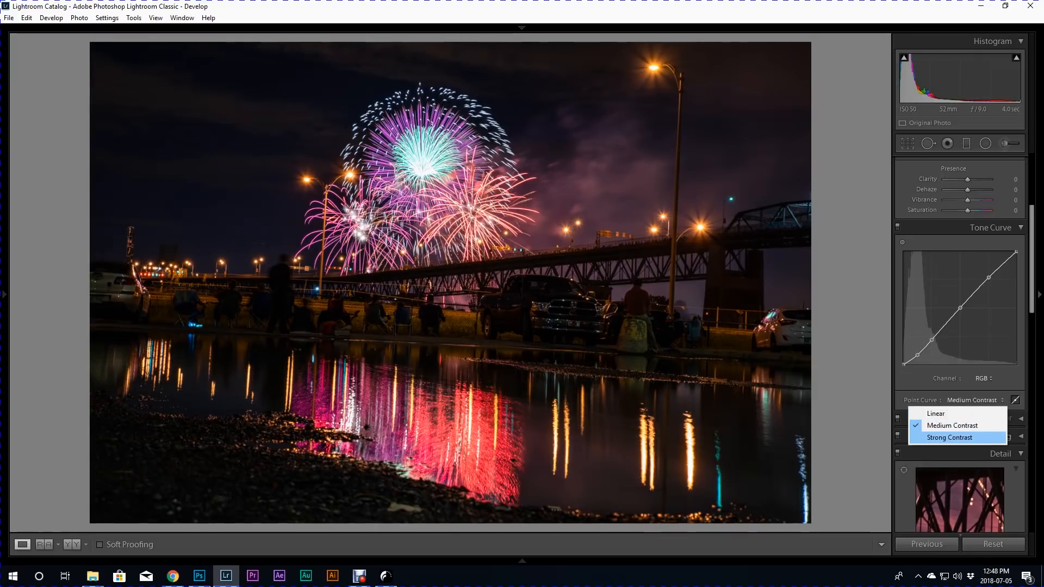
click(952, 438)
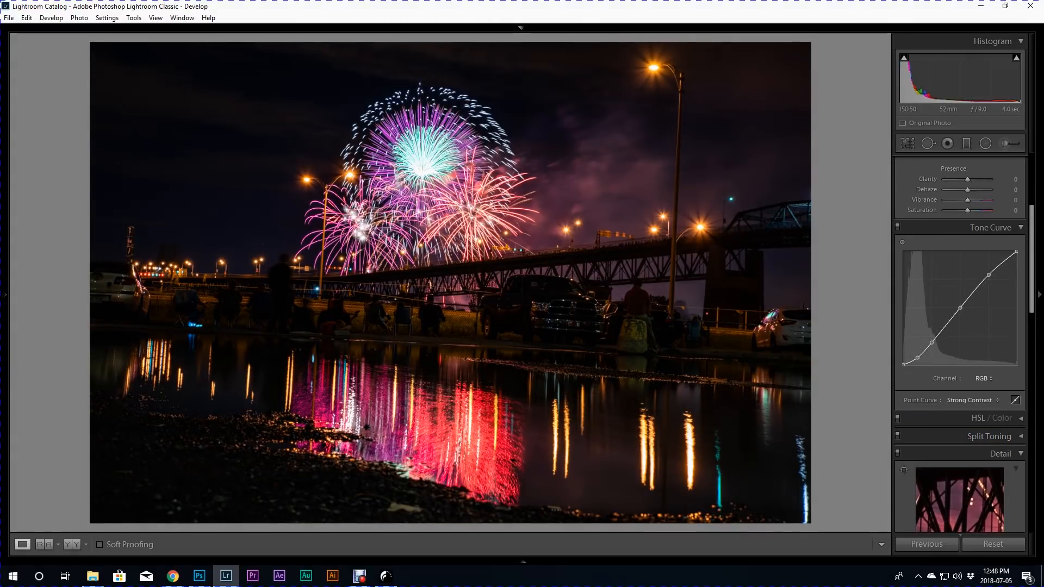
click(974, 401)
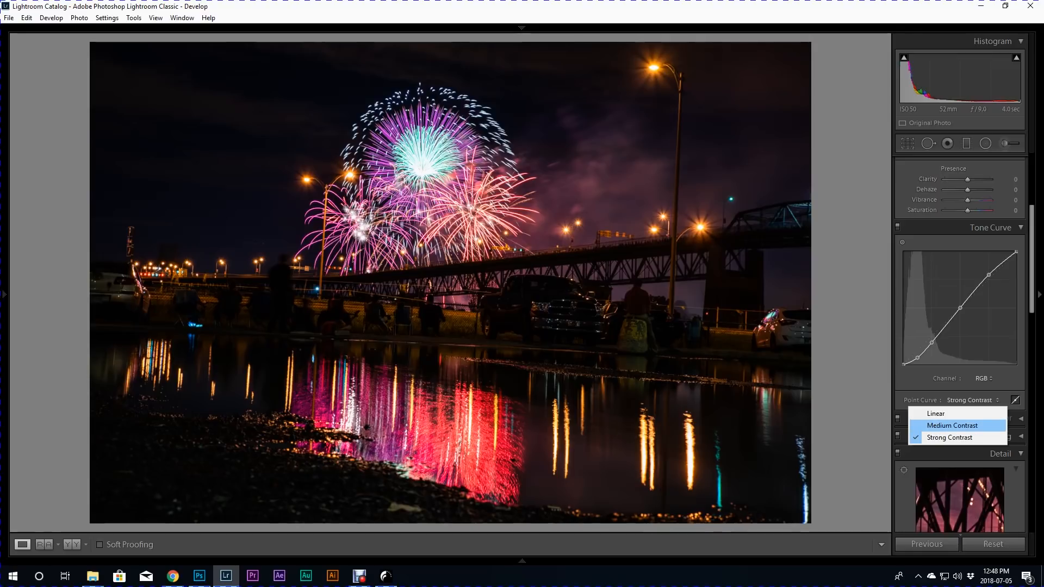
click(952, 426)
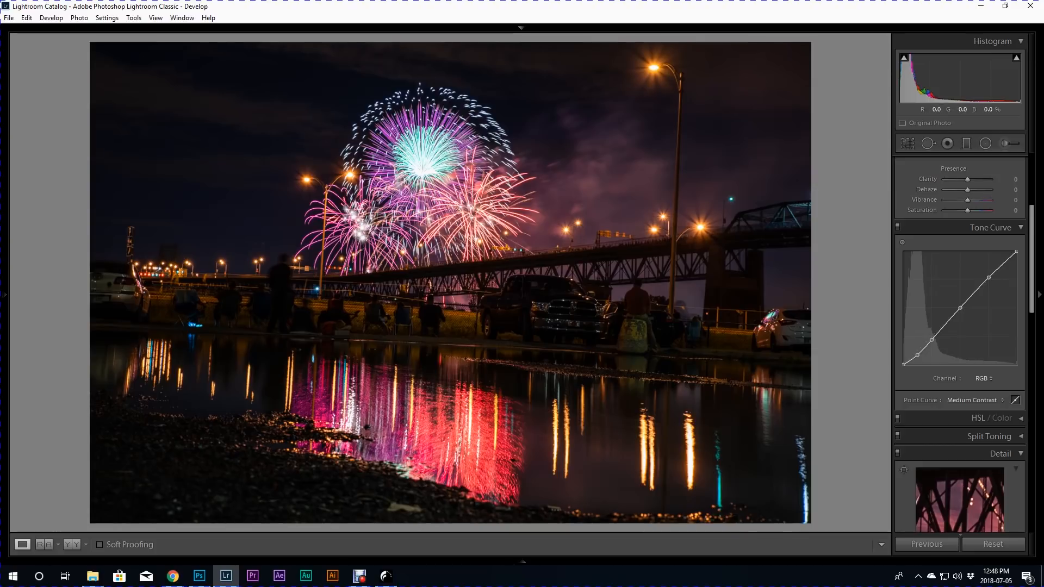
click(975, 400)
click(938, 415)
- Increase the photo's Clarity to +21
scroll(960, 360, up, 3)
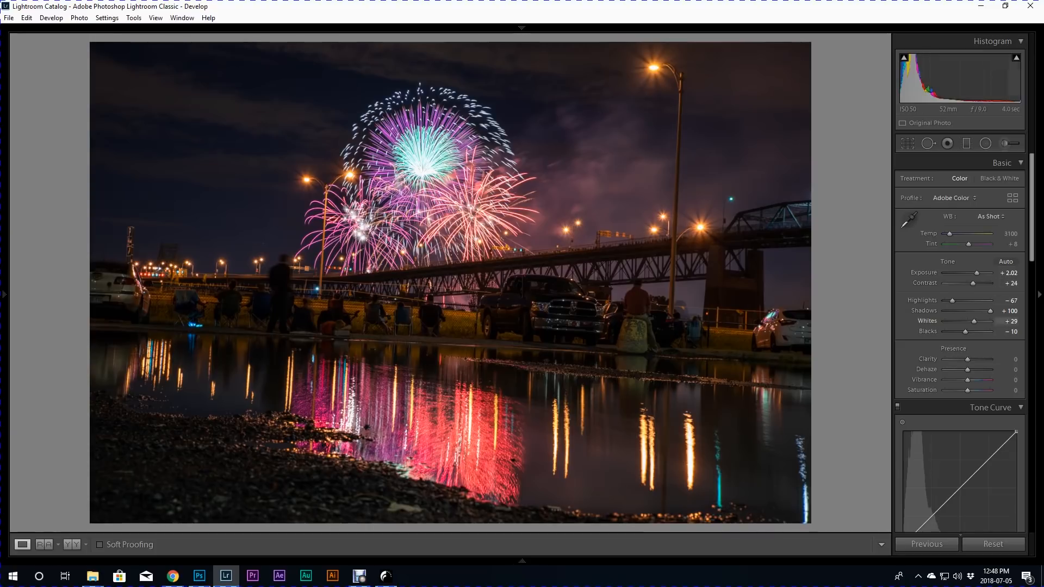
scroll(960, 327, down, 5)
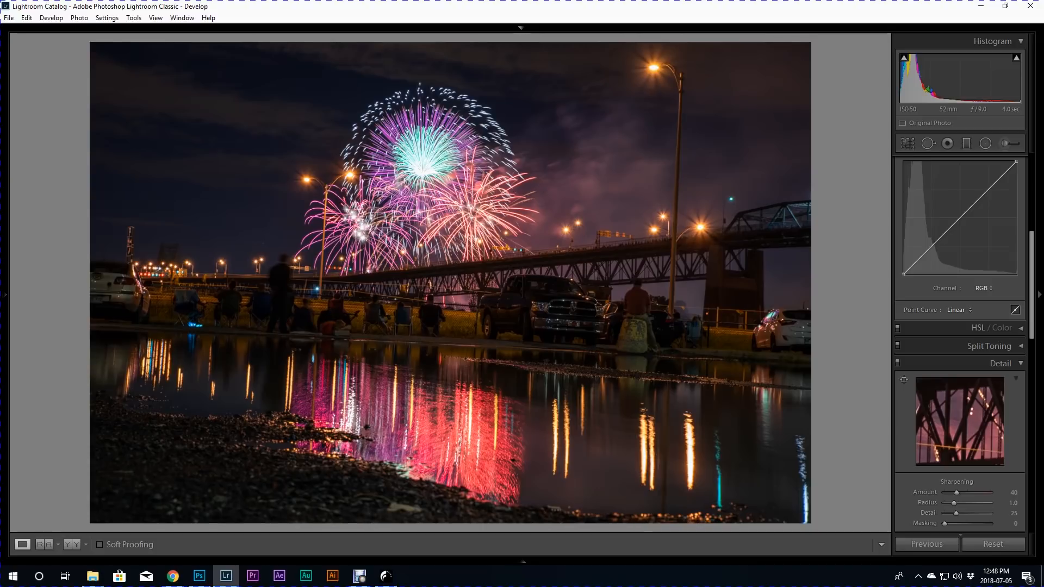
scroll(960, 272, up, 5)
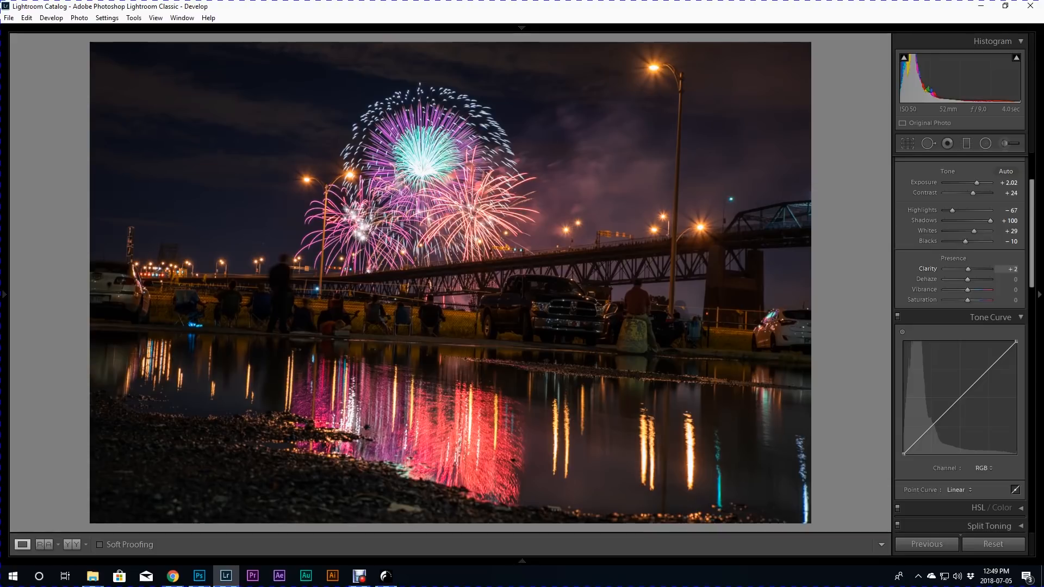
drag(968, 269, 970, 270)
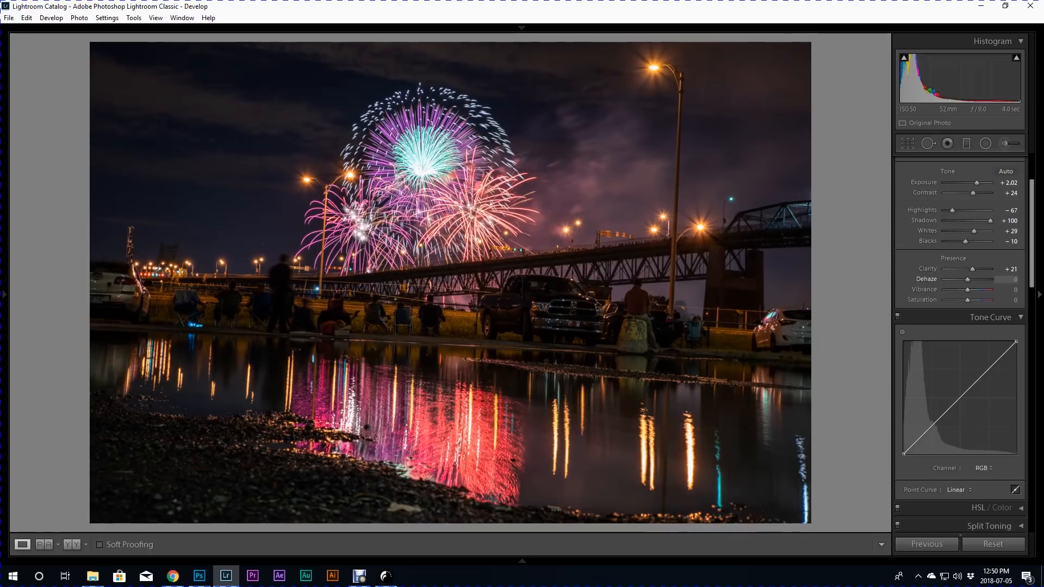
- Try several Dehaze amounts, resetting between attempts, and settle on +10
drag(968, 280, 969, 279)
double_click(968, 280)
drag(968, 280, 970, 279)
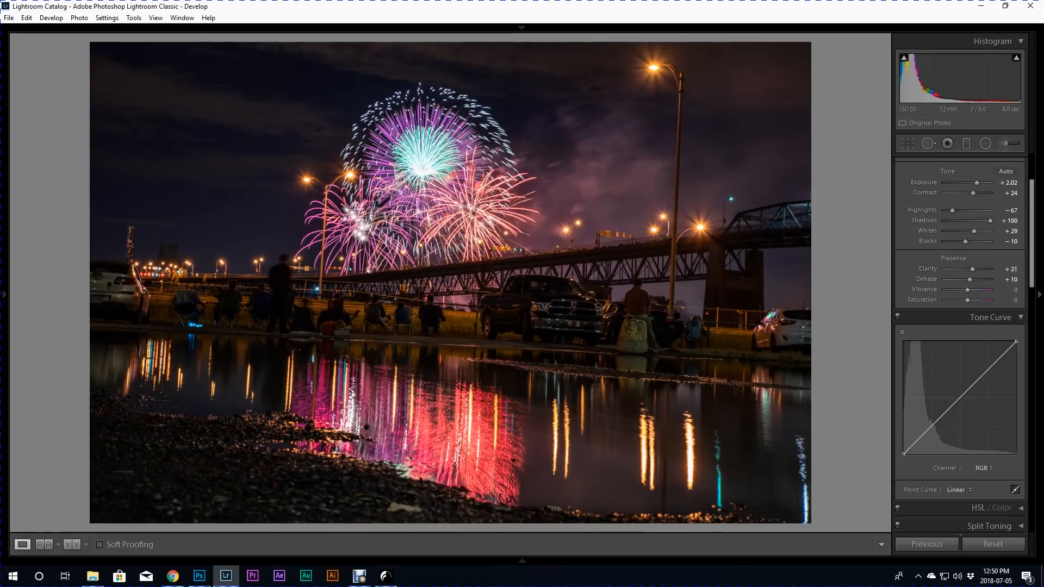
double_click(969, 279)
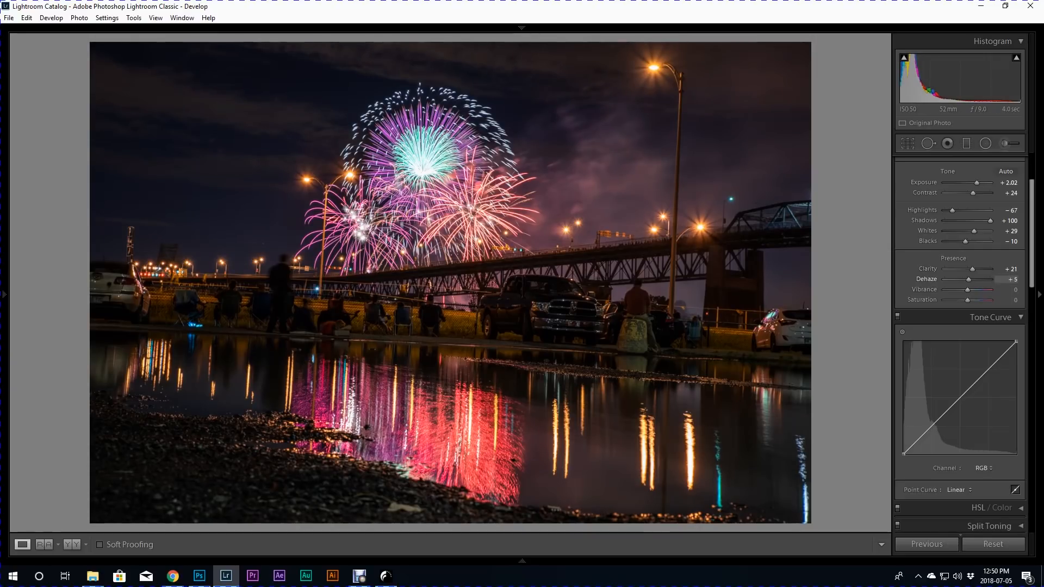
drag(969, 279, 970, 280)
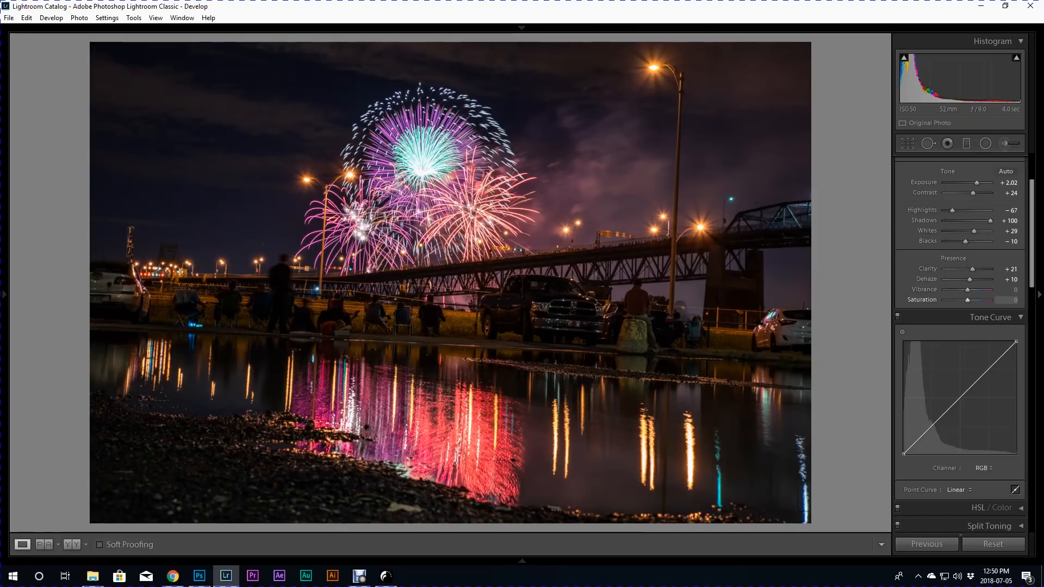
- In the HSL saturation adjustments, set Red to +40, Orange to +33 and Yellow to +36
click(991, 317)
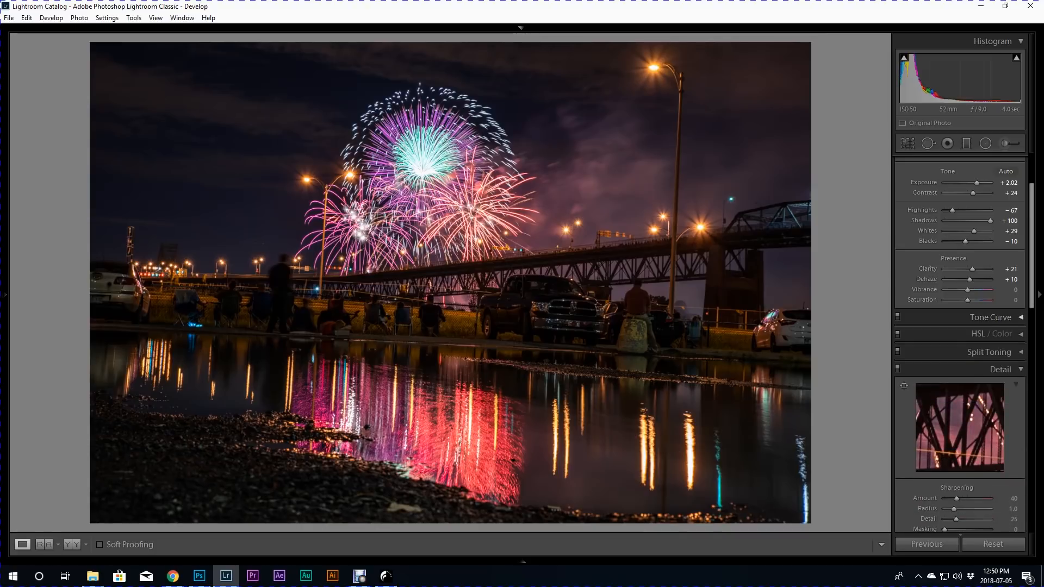
click(1021, 334)
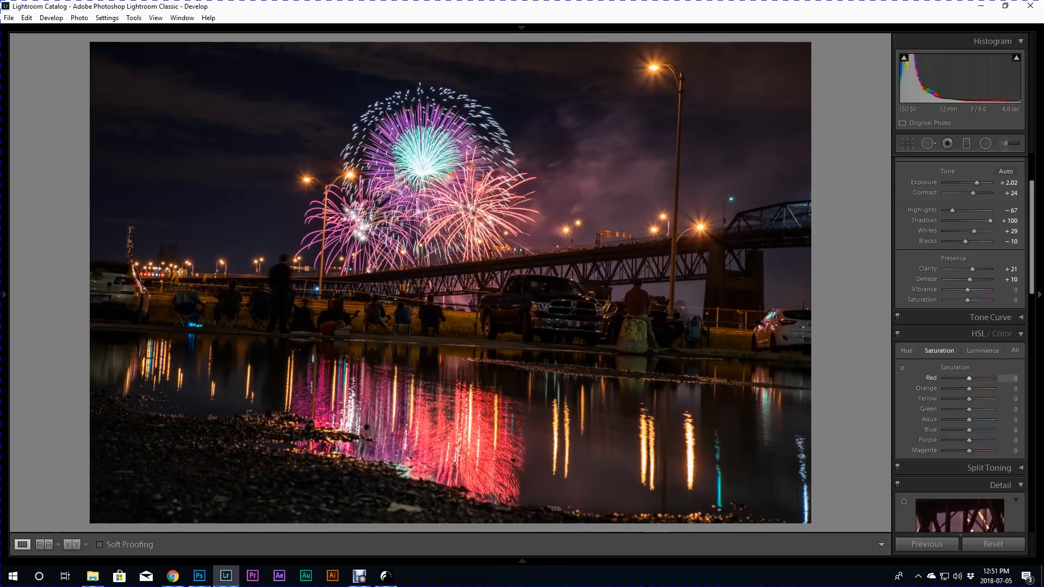
drag(969, 379, 979, 378)
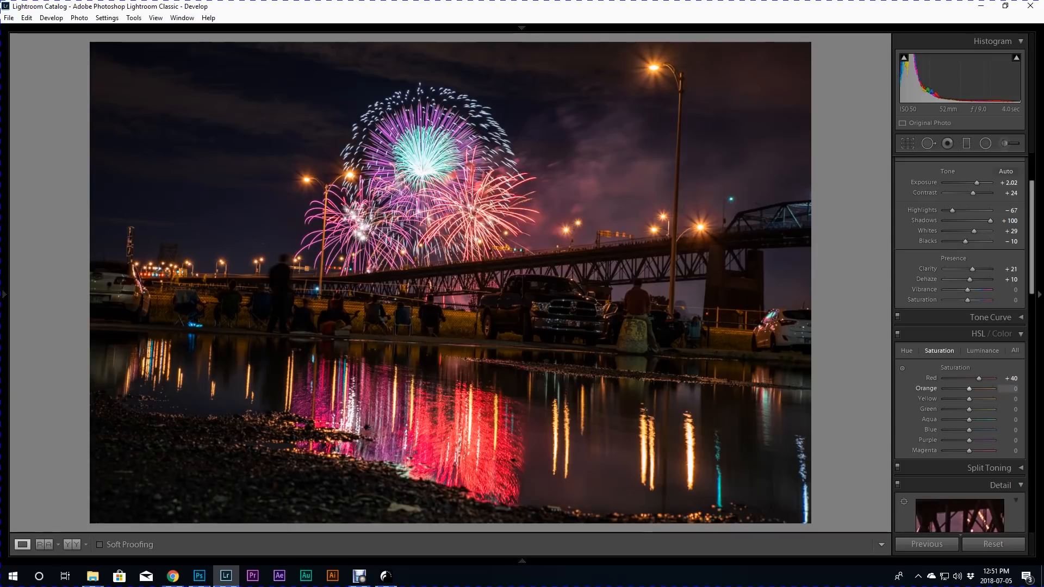
drag(969, 389, 978, 388)
mouse_move(969, 400)
mouse_down()
mouse_move(987, 399)
mouse_move(978, 399)
mouse_up()
- Set Green saturation to -31 and Aqua to +62, checking the fireworks close up
drag(969, 409, 965, 409)
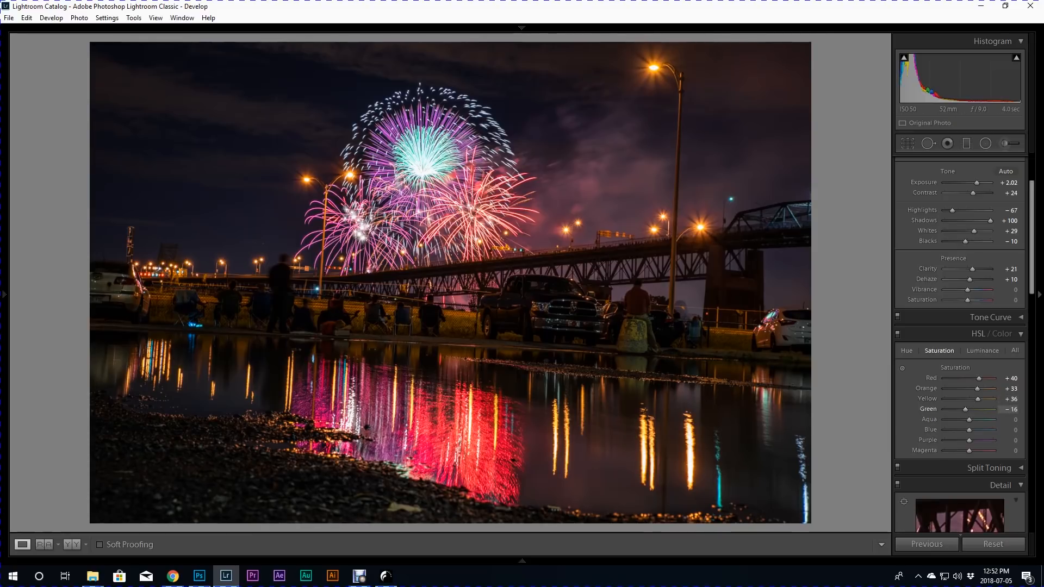
mouse_move(964, 409)
mouse_down()
mouse_move(945, 409)
mouse_move(954, 409)
mouse_up()
drag(944, 410, 983, 420)
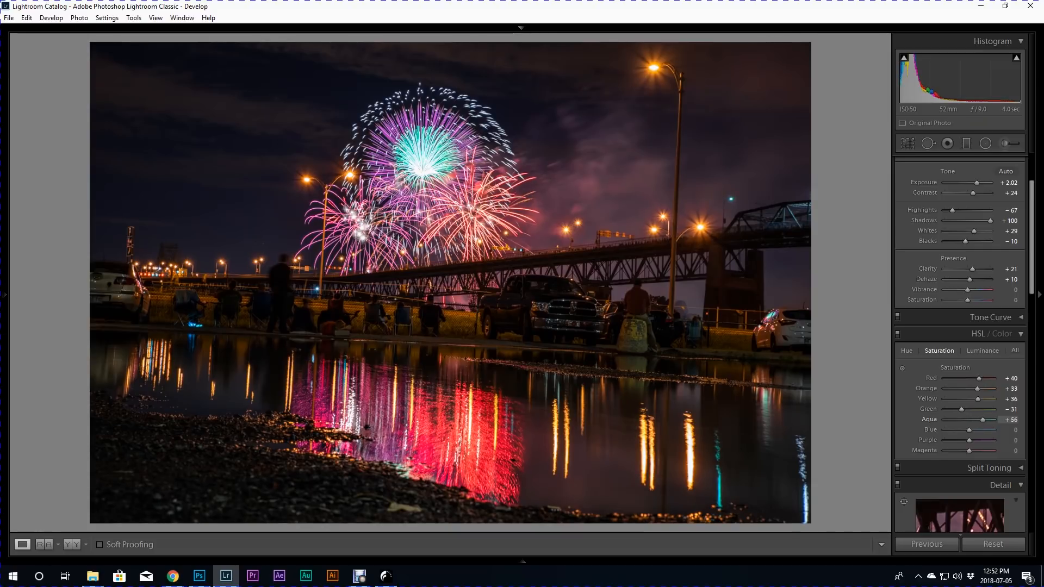
click(424, 165)
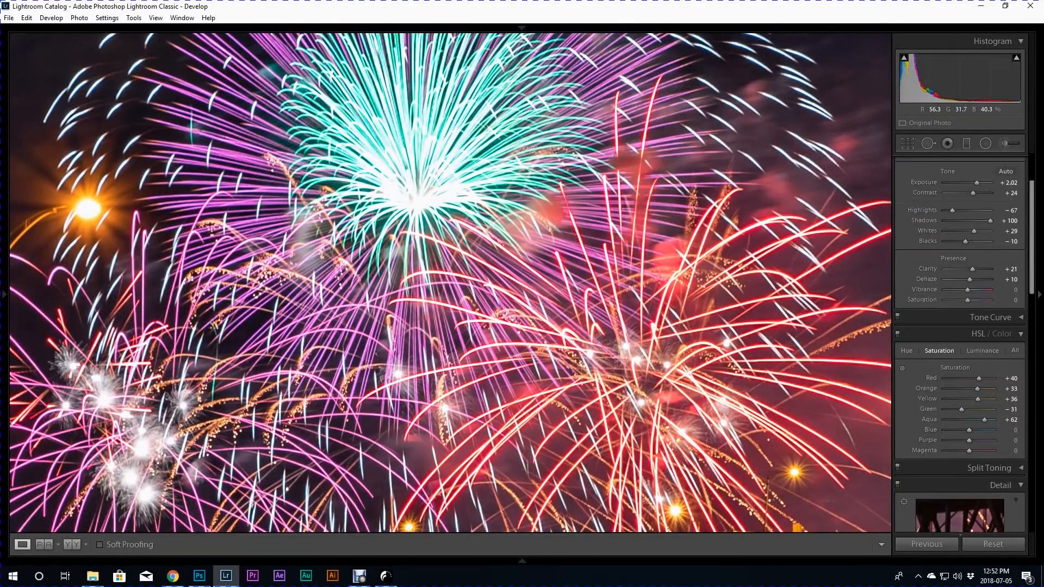
click(426, 165)
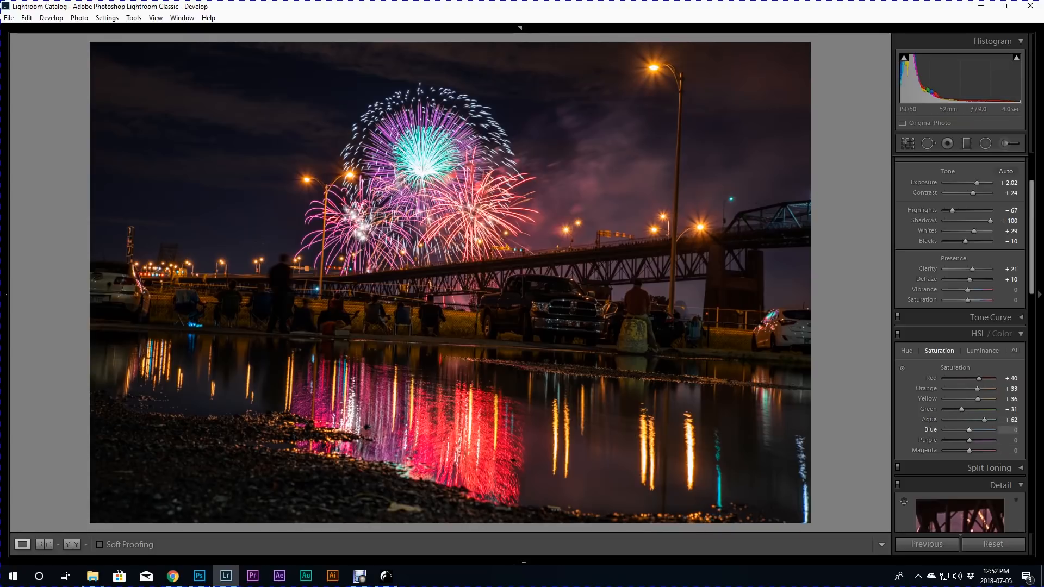
- Raise Blue saturation to +24 and Purple to +53, and inspect the fireworks' purple trails close up
drag(977, 430, 984, 430)
drag(972, 440, 979, 440)
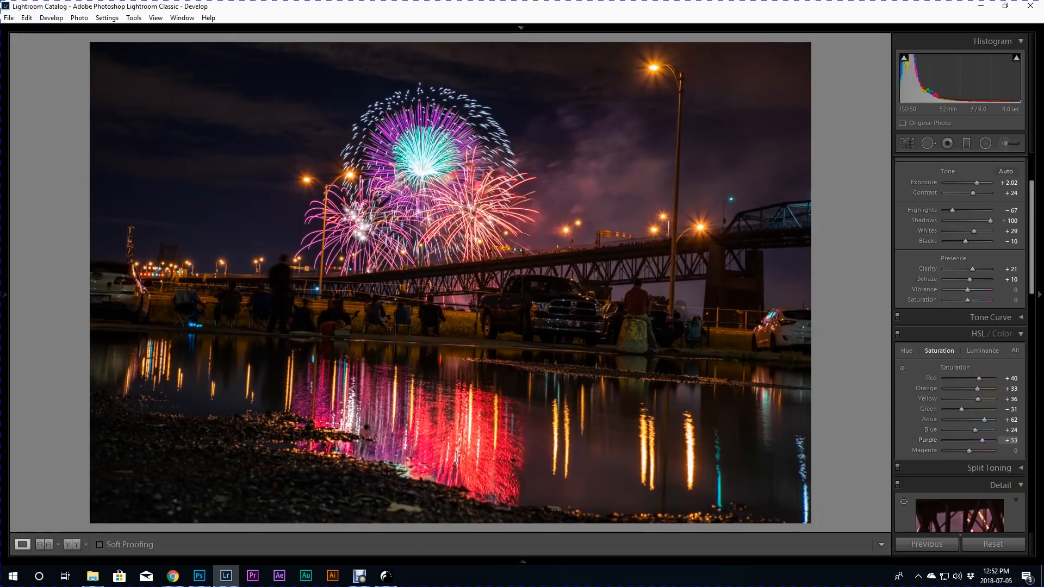
click(373, 143)
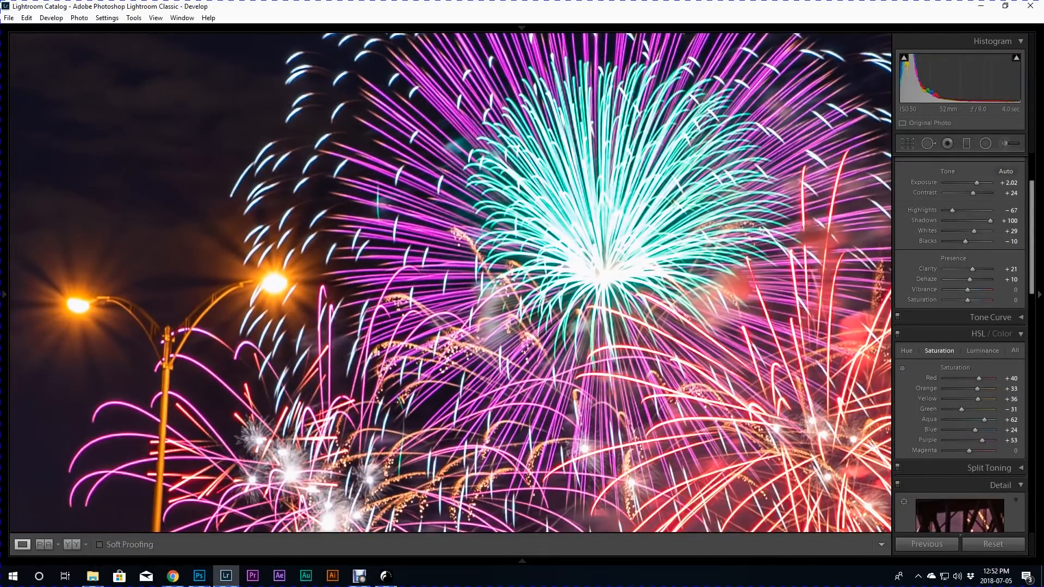
key(z)
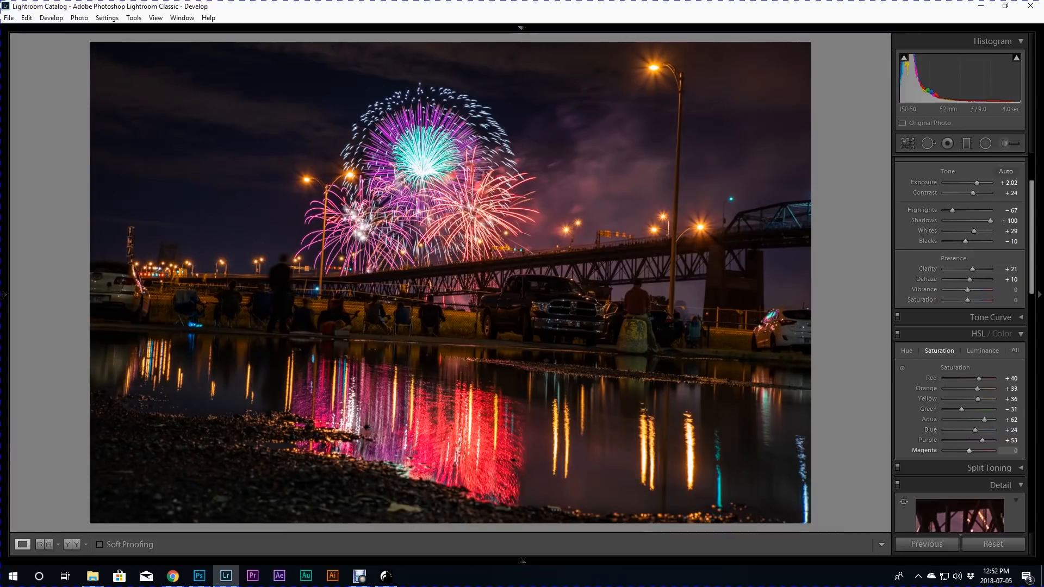
- Try Magenta saturation at +71 and reset it to its default
drag(969, 451, 986, 451)
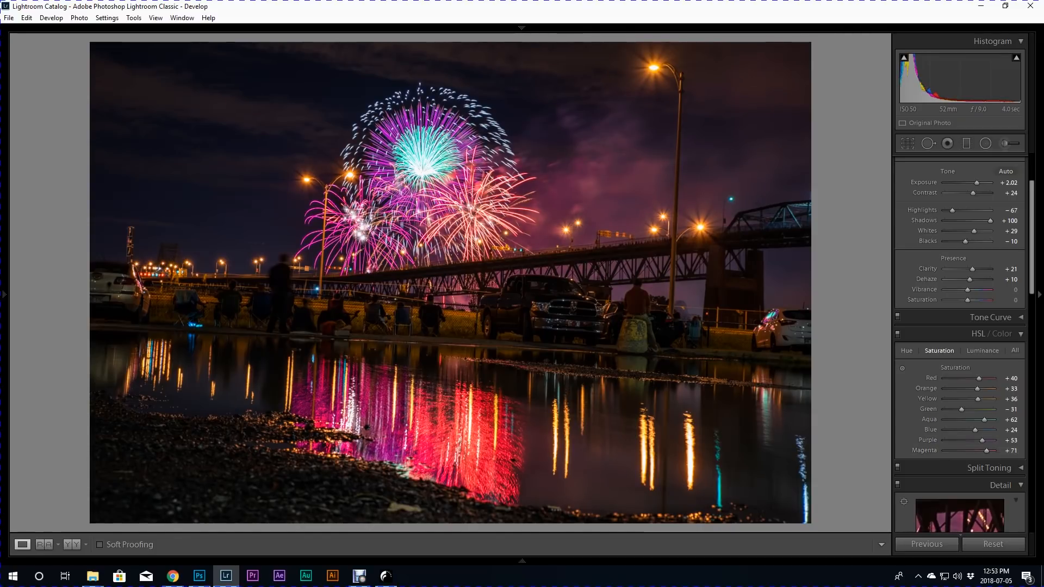
double_click(987, 451)
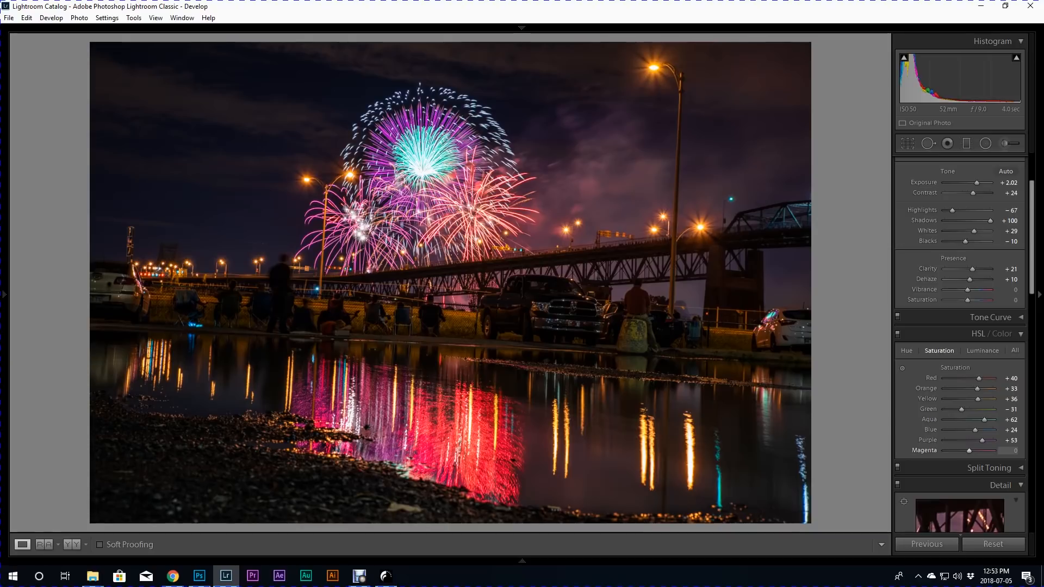
- Try Red luminance at -100, undo it, and set Red luminance to -11
scroll(960, 348, down, 3)
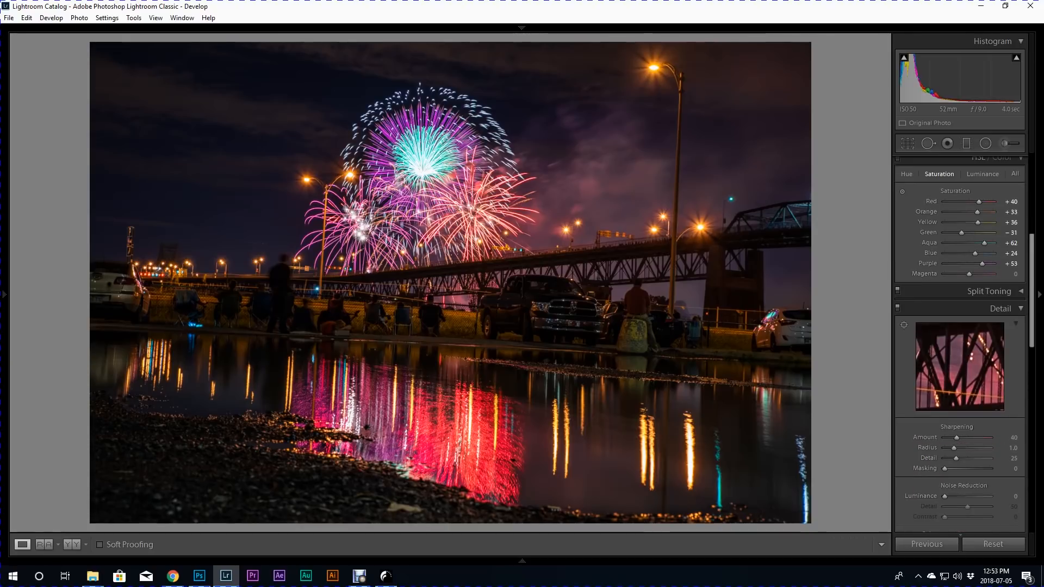
click(983, 174)
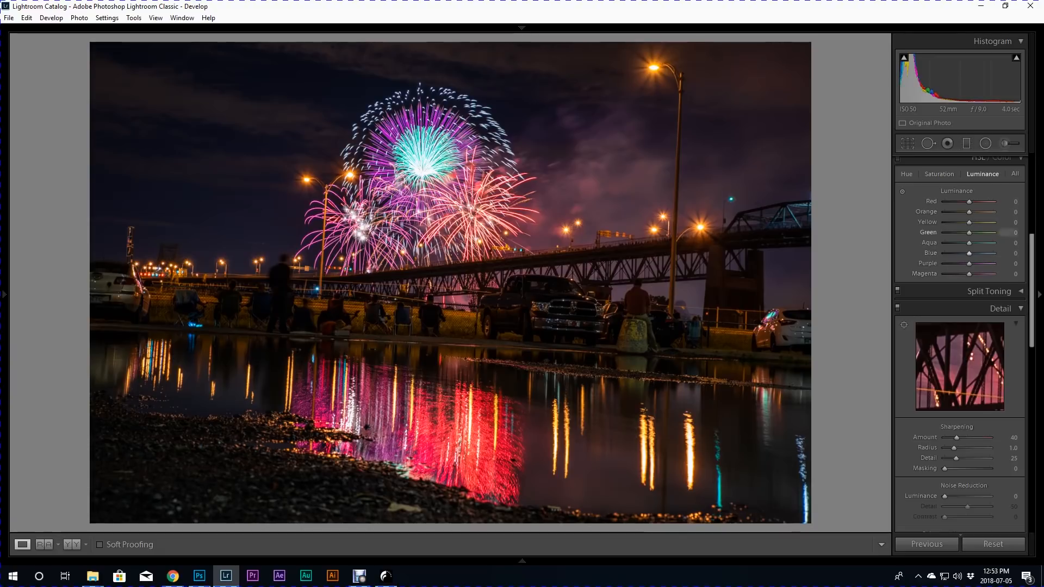
drag(969, 202, 944, 202)
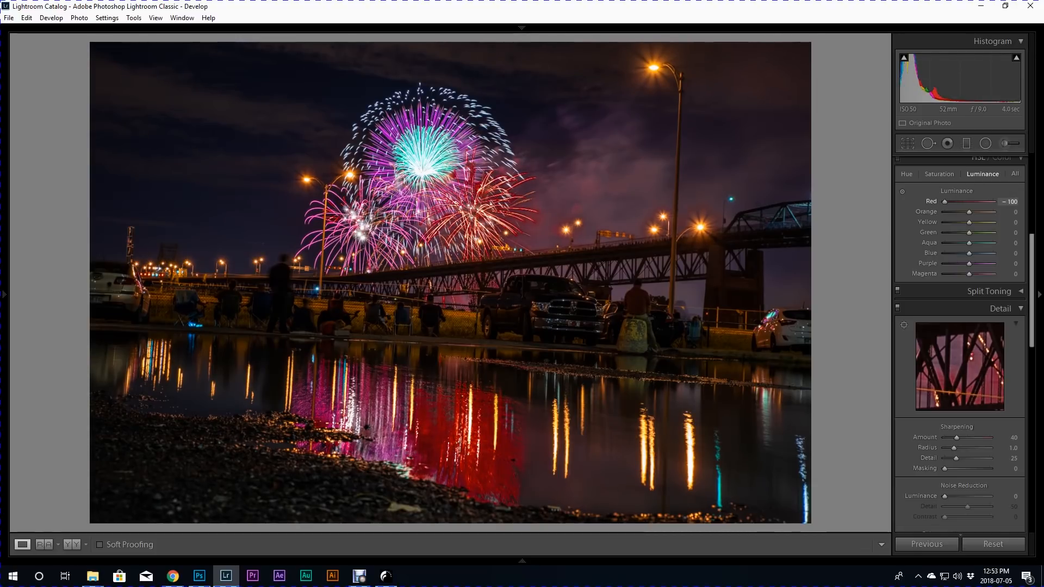
key(ctrl+z)
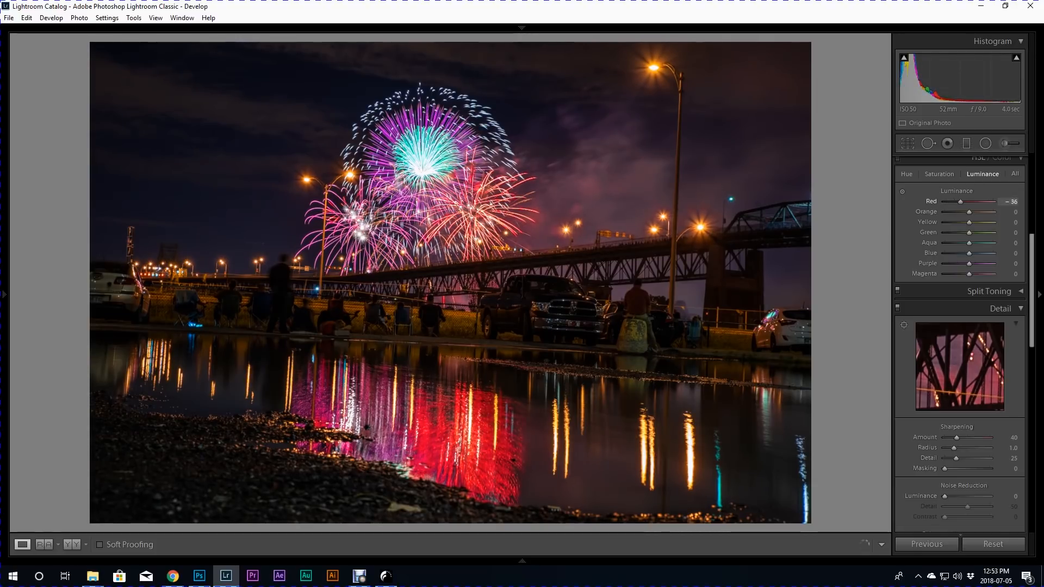
mouse_move(961, 202)
mouse_down()
mouse_move(994, 201)
mouse_move(967, 202)
mouse_up()
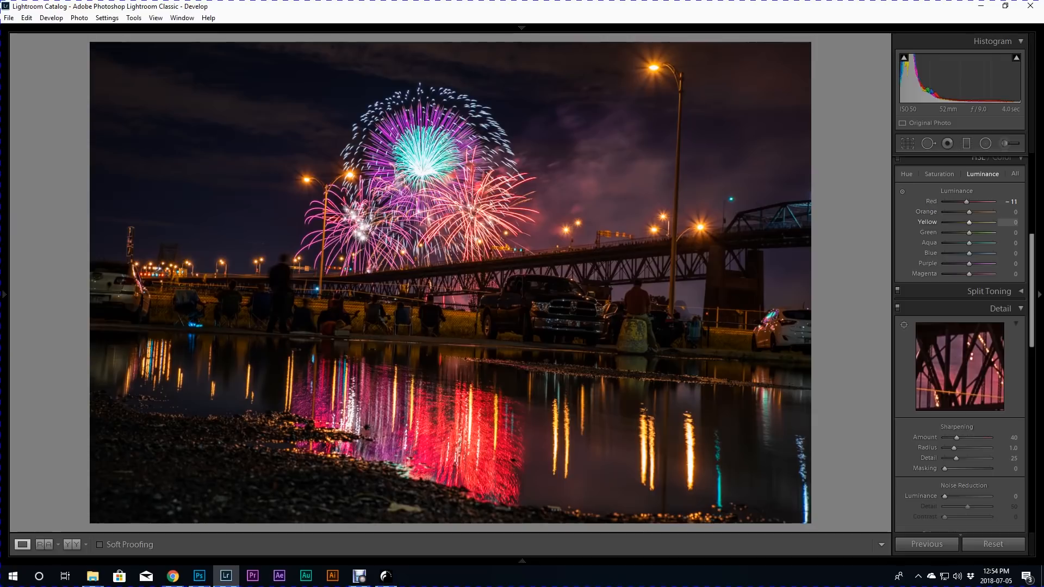
- Try Yellow luminance at -100 and adjust it to -56 while viewing the tall street lamp close up
drag(969, 222, 945, 222)
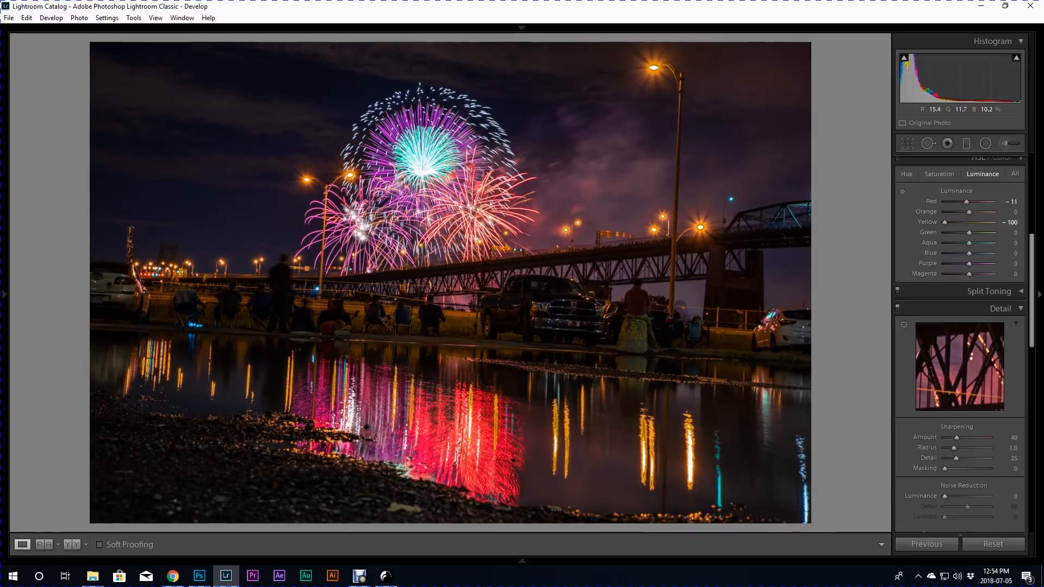
click(656, 65)
drag(656, 65, 628, 141)
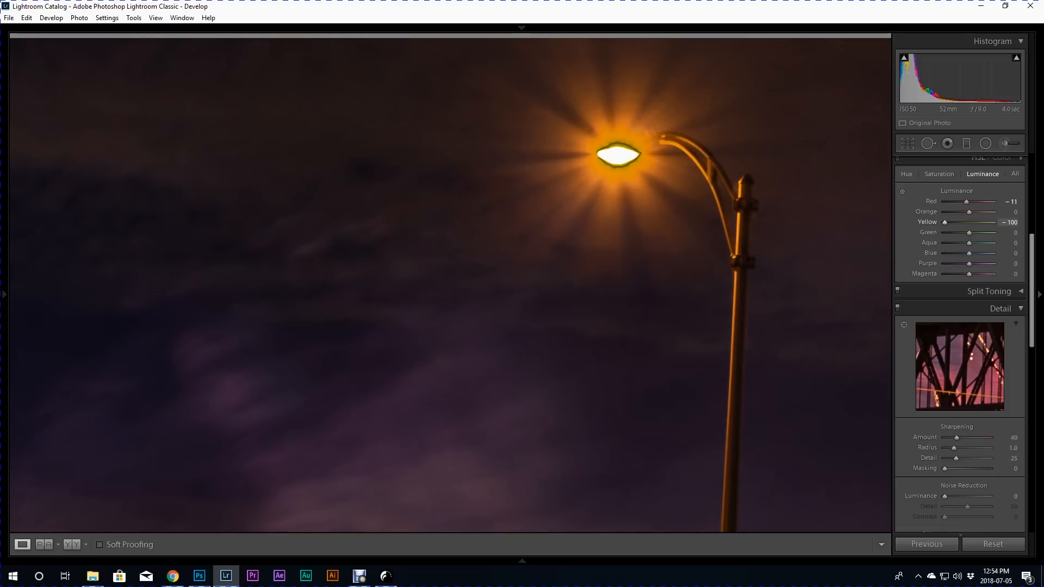
drag(945, 222, 956, 223)
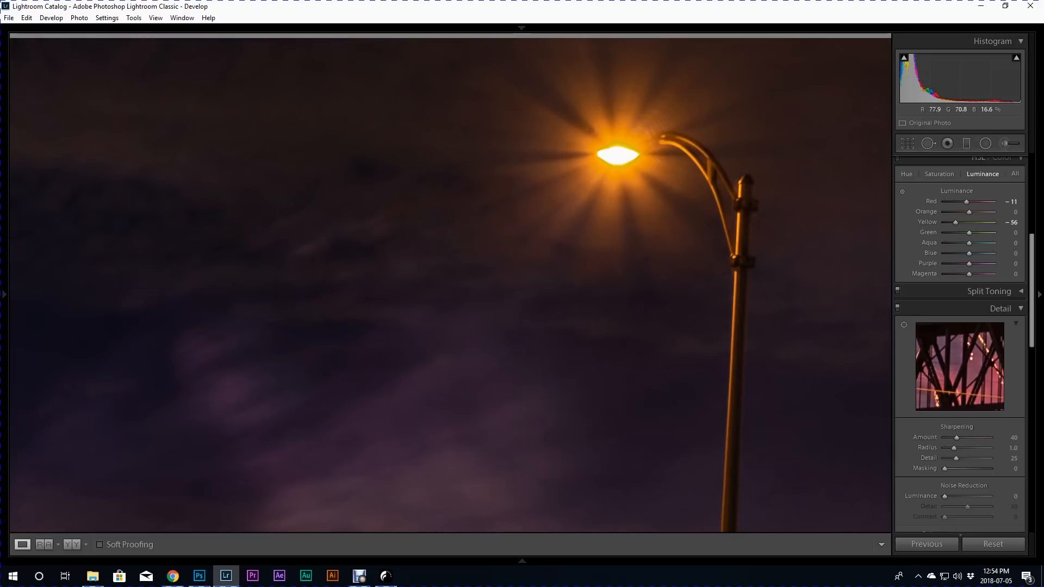
key(z)
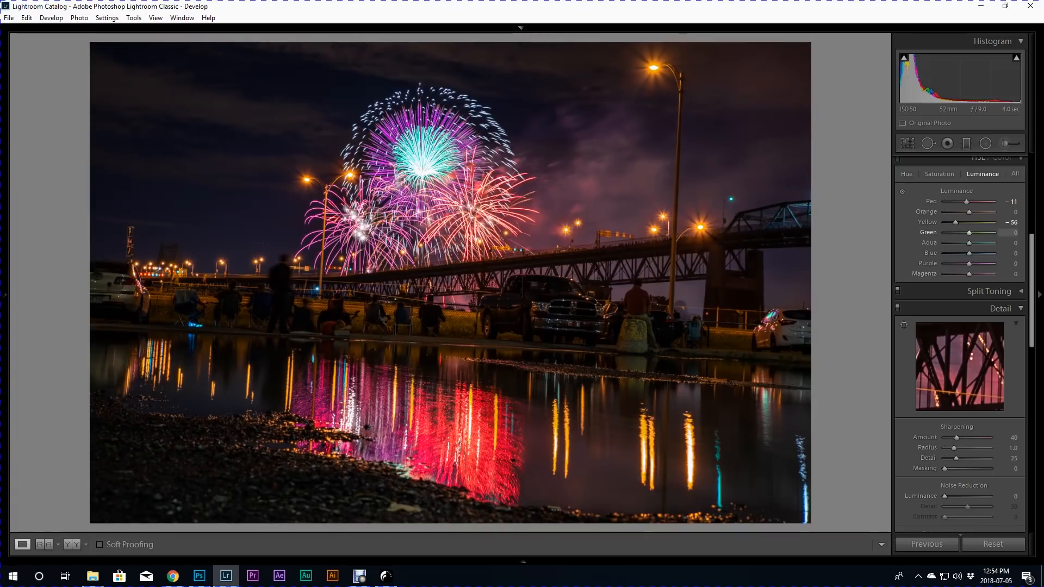
- Set the luminance of Green to +100, Aqua to -31 and Purple to -9, checking the fireworks close up
drag(969, 233, 994, 233)
mouse_move(969, 243)
mouse_down()
mouse_move(988, 243)
mouse_move(962, 243)
mouse_up()
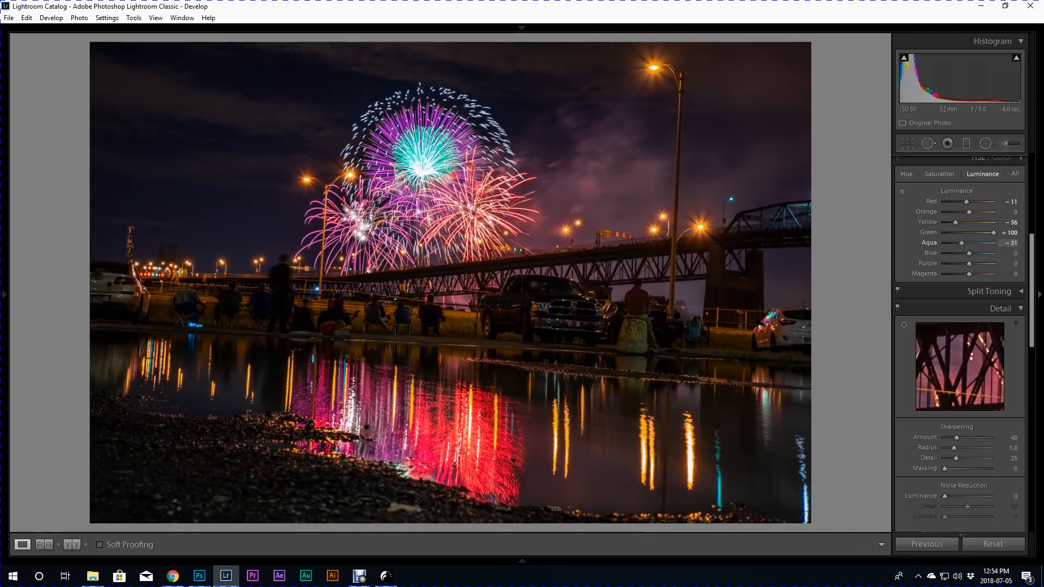
click(440, 149)
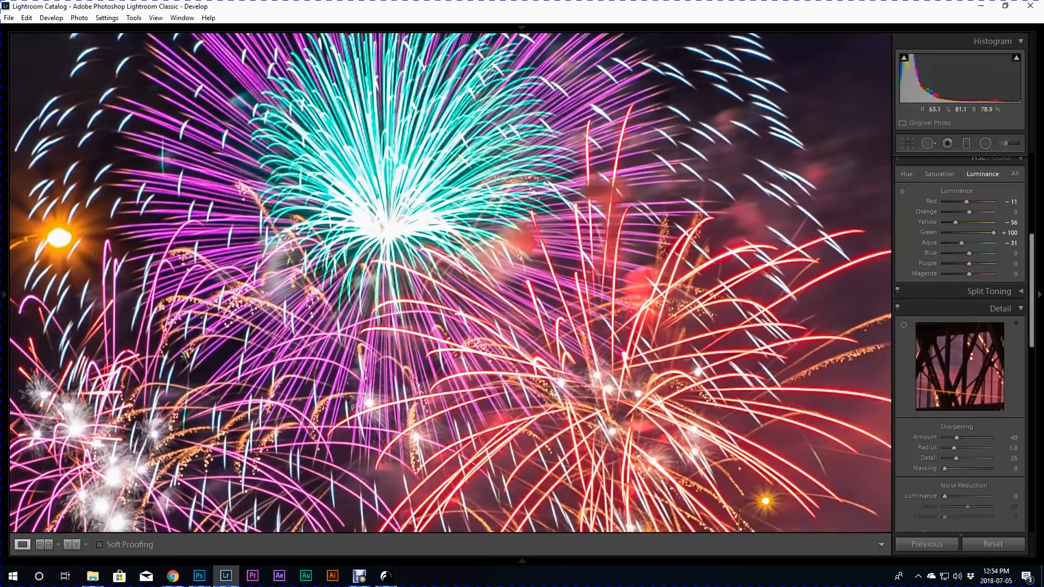
click(434, 157)
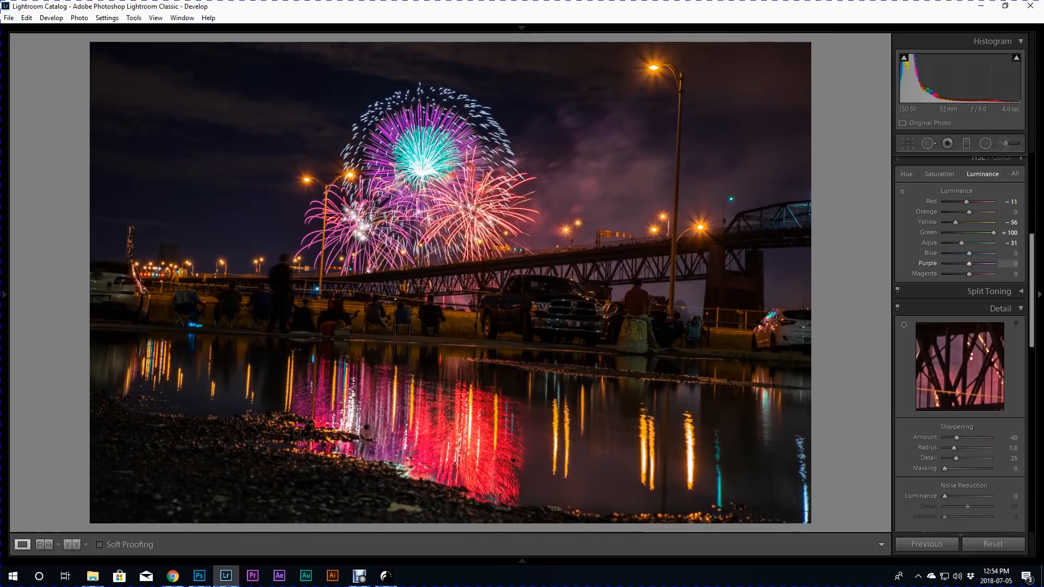
mouse_move(969, 264)
mouse_down()
mouse_move(952, 264)
mouse_move(965, 264)
mouse_up()
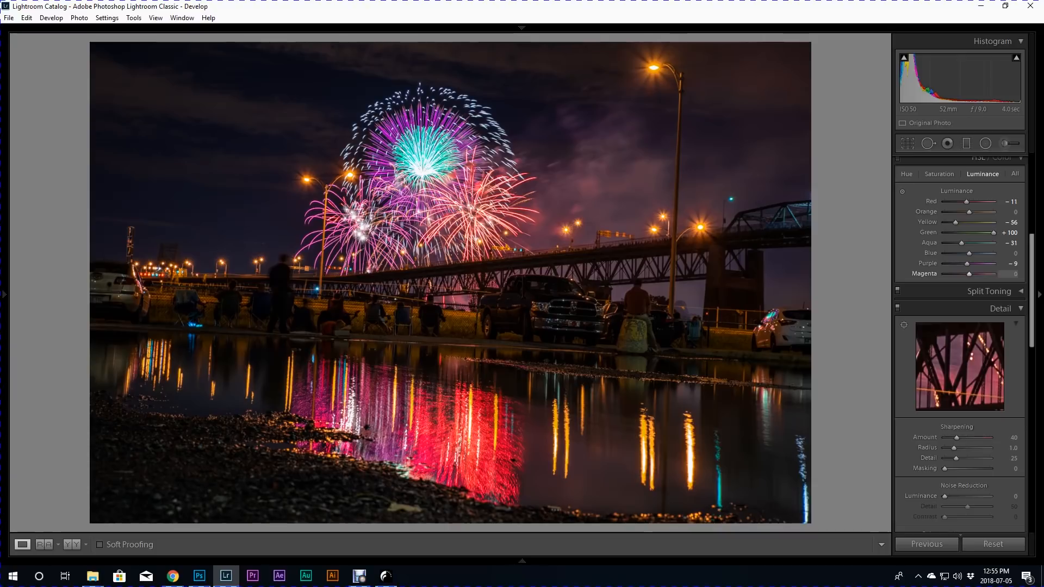
- Set sharpening Amount to 59 with Masking at 68, and set luminance noise reduction to 20
scroll(960, 327, down, 3)
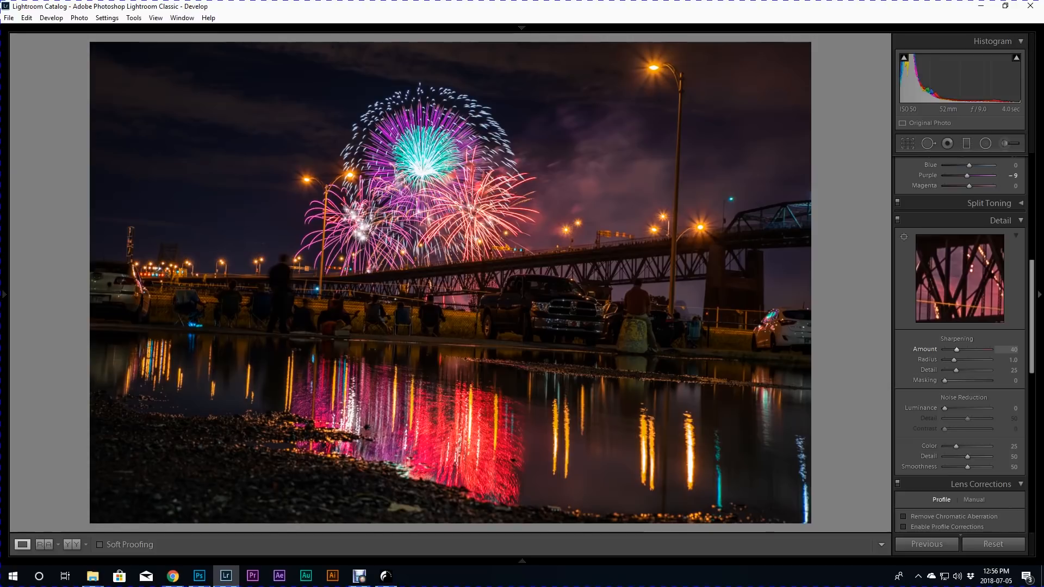
drag(956, 350, 965, 349)
drag(964, 350, 963, 350)
mouse_move(963, 350)
mouse_down()
mouse_move(951, 381)
mouse_move(968, 380)
mouse_move(948, 381)
mouse_up()
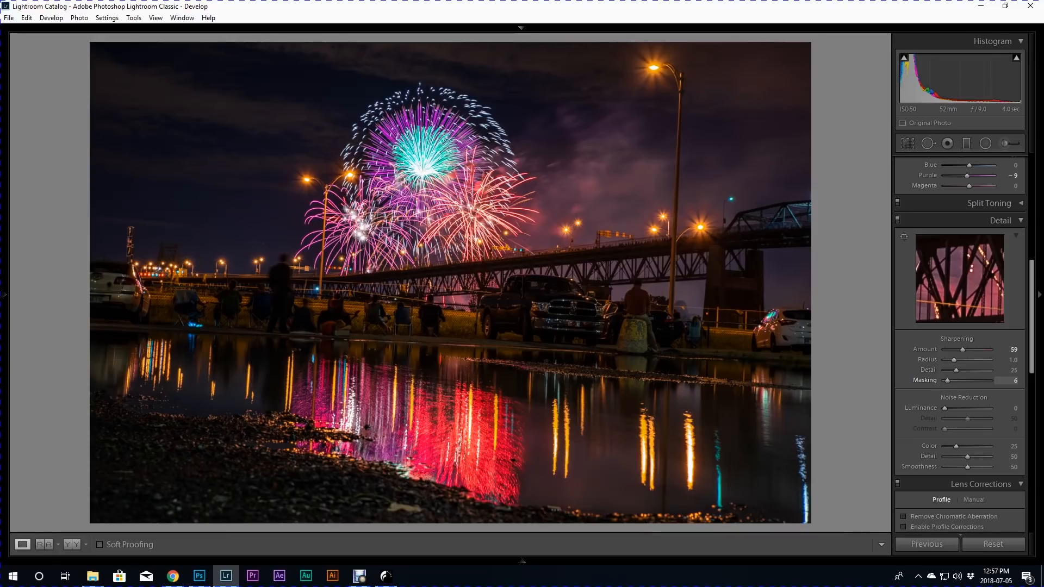
drag(947, 381, 976, 381)
drag(975, 381, 979, 380)
drag(981, 381, 978, 381)
drag(978, 381, 976, 381)
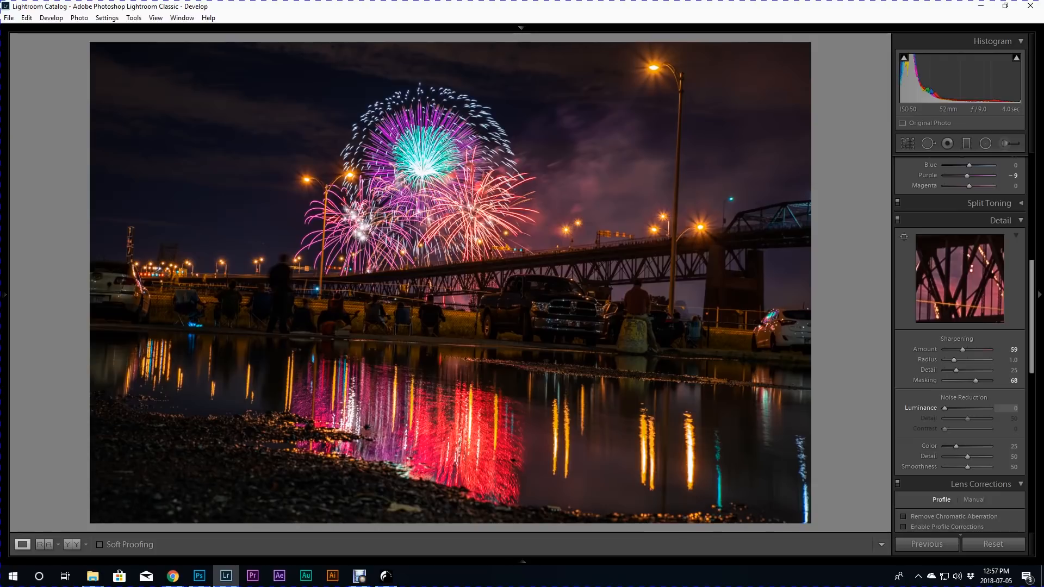
drag(944, 408, 954, 409)
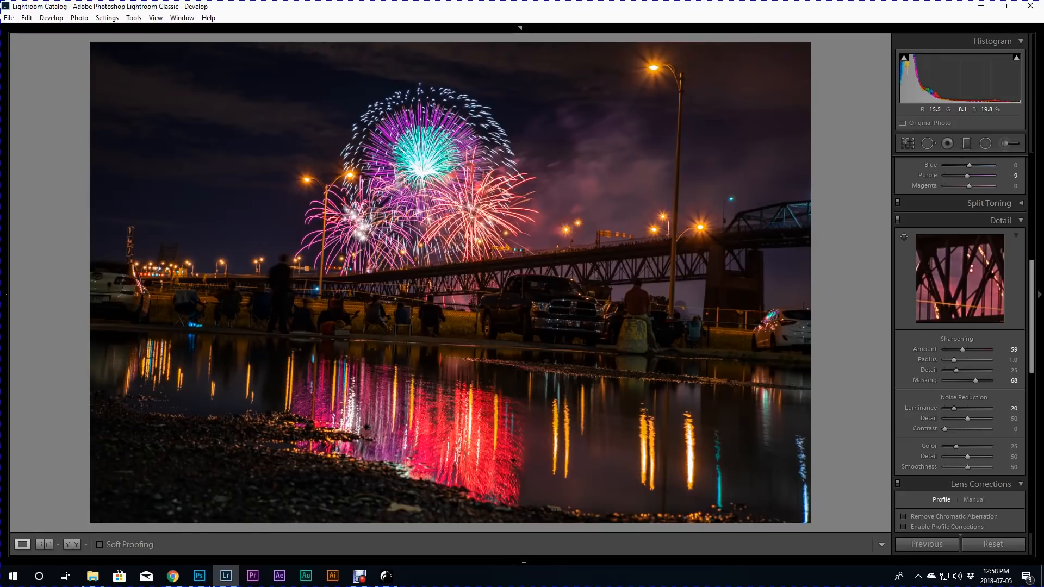
- Turn on chromatic aberration removal and the lens profile corrections for the Tamron lens
scroll(959, 326, down, 3)
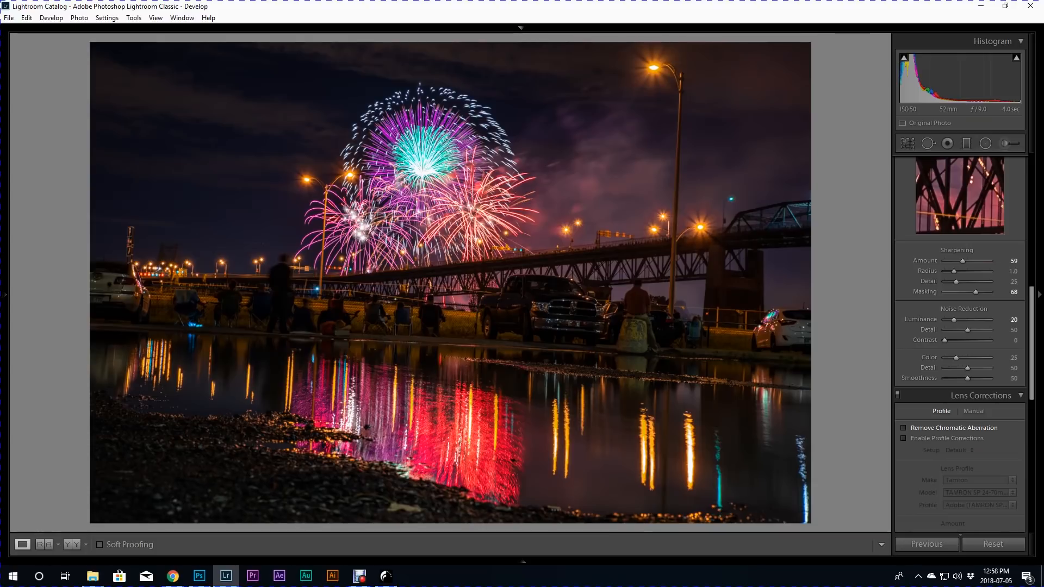
click(904, 428)
click(903, 438)
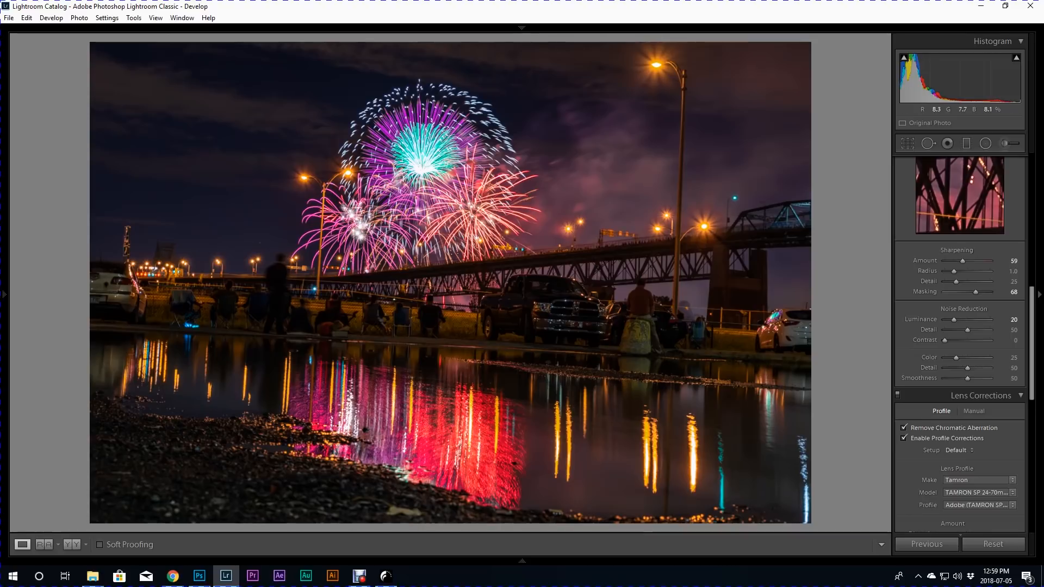
click(904, 438)
- Crop the photo to the 4 x 5 / 8 x 10 aspect ratio, trimming its sides and bottom around the fireworks and tall street lamp
scroll(960, 327, down, 5)
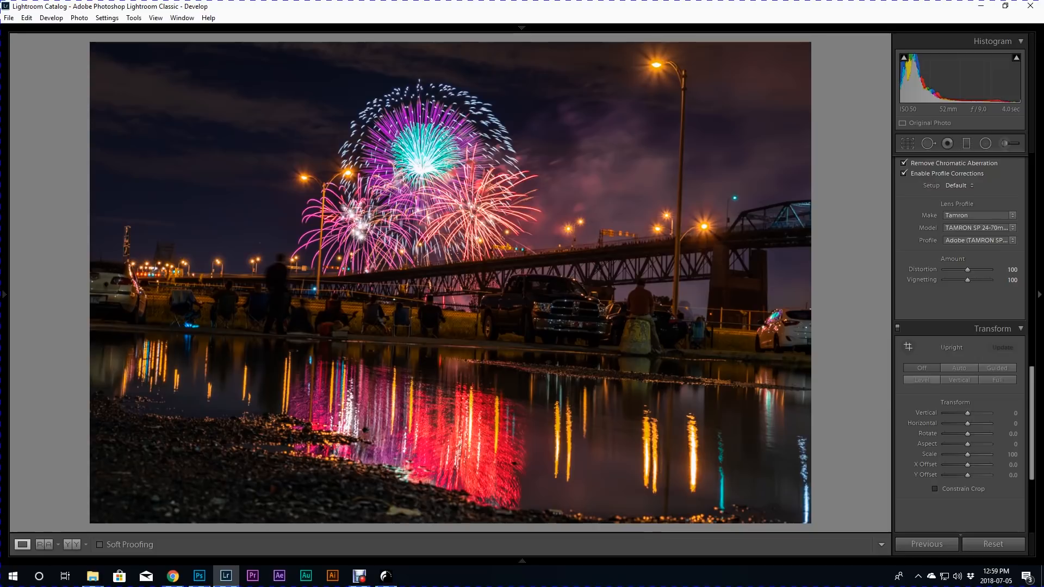
scroll(960, 326, down, 4)
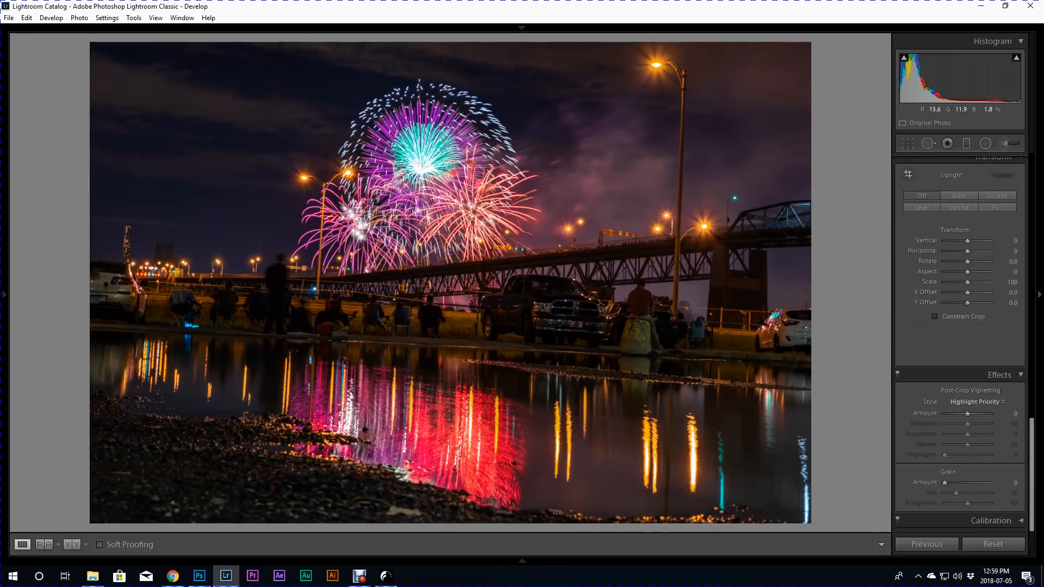
scroll(959, 326, up, 10)
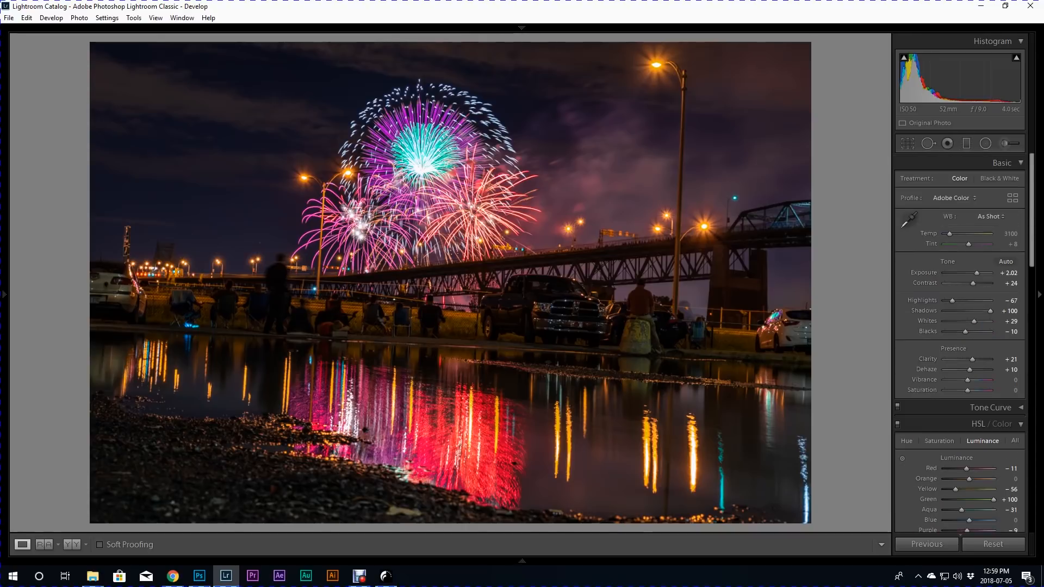
key(r)
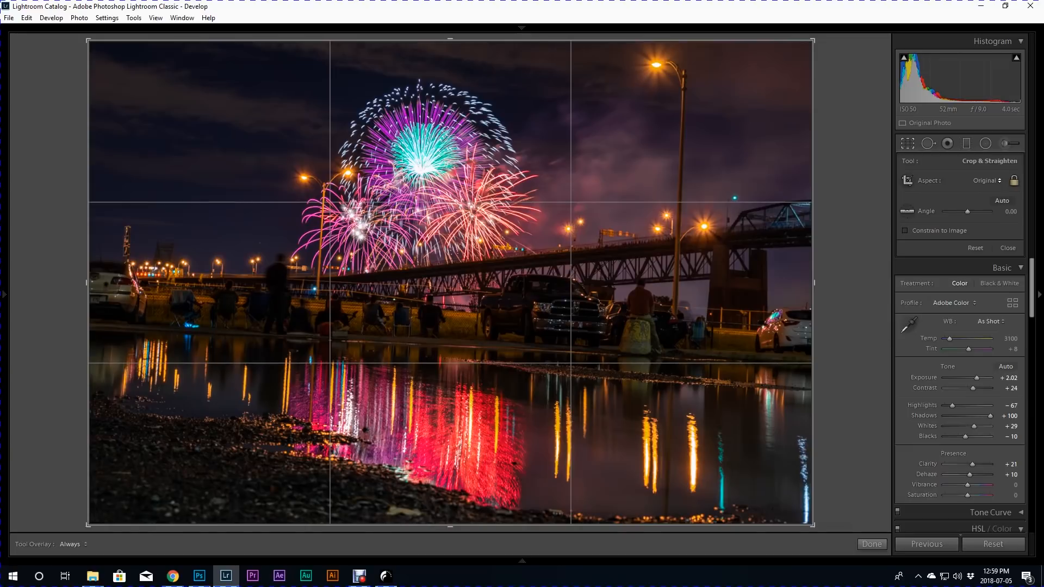
click(987, 181)
click(919, 246)
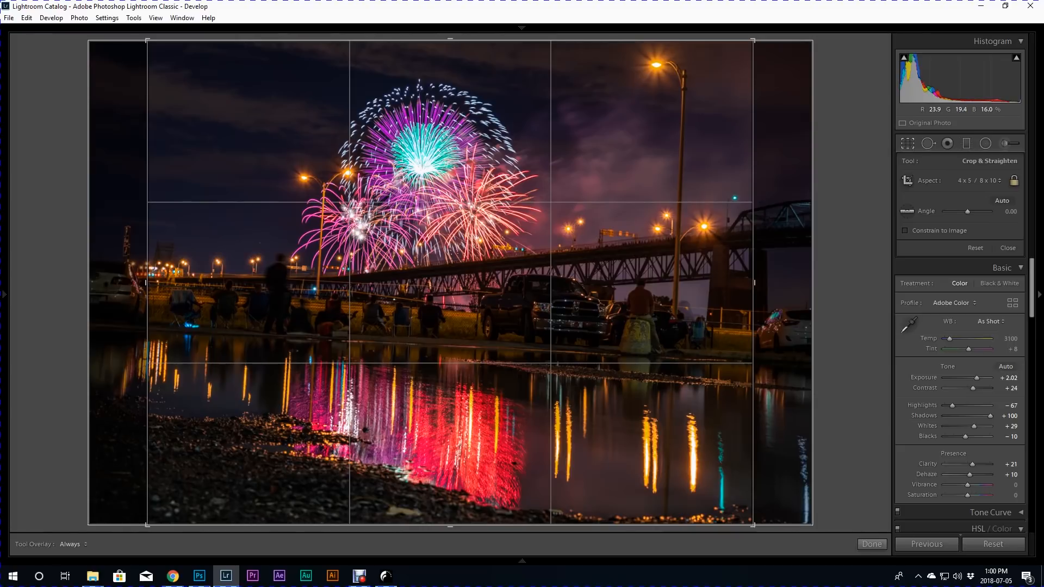
mouse_move(450, 282)
mouse_down()
mouse_move(512, 283)
mouse_move(431, 282)
mouse_move(467, 282)
mouse_up()
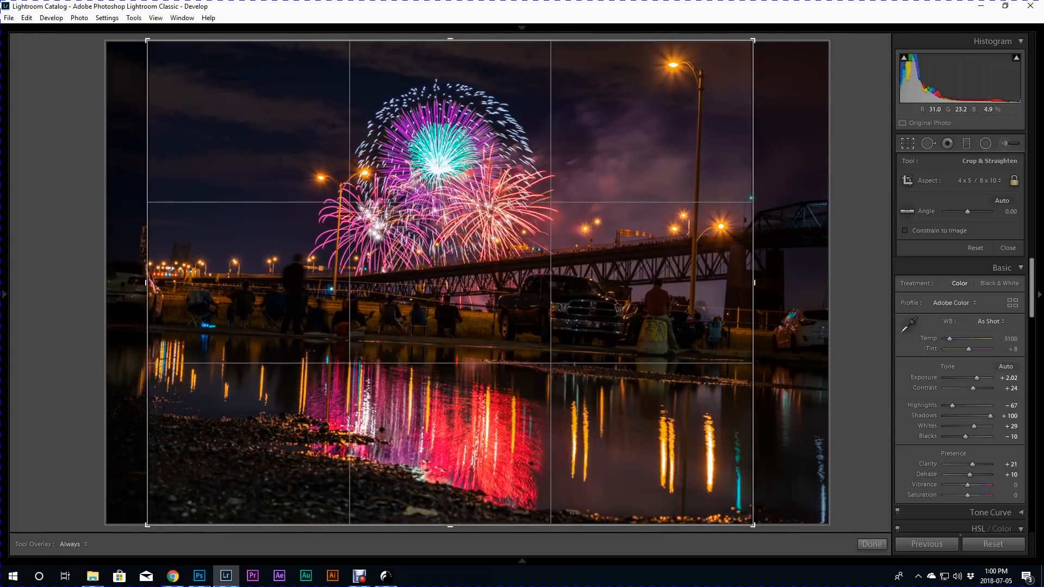
drag(753, 525, 741, 515)
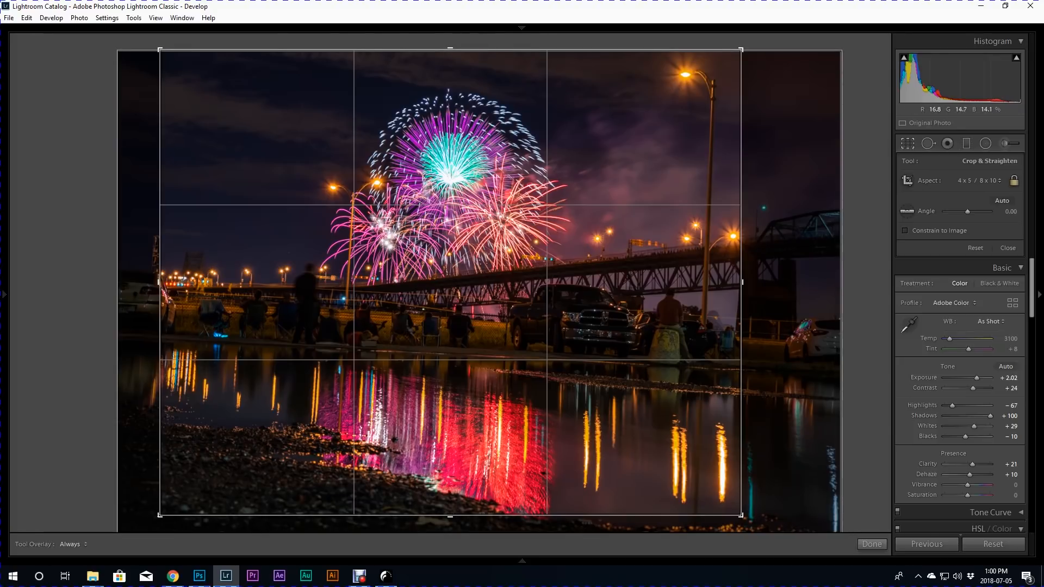
drag(742, 515, 744, 517)
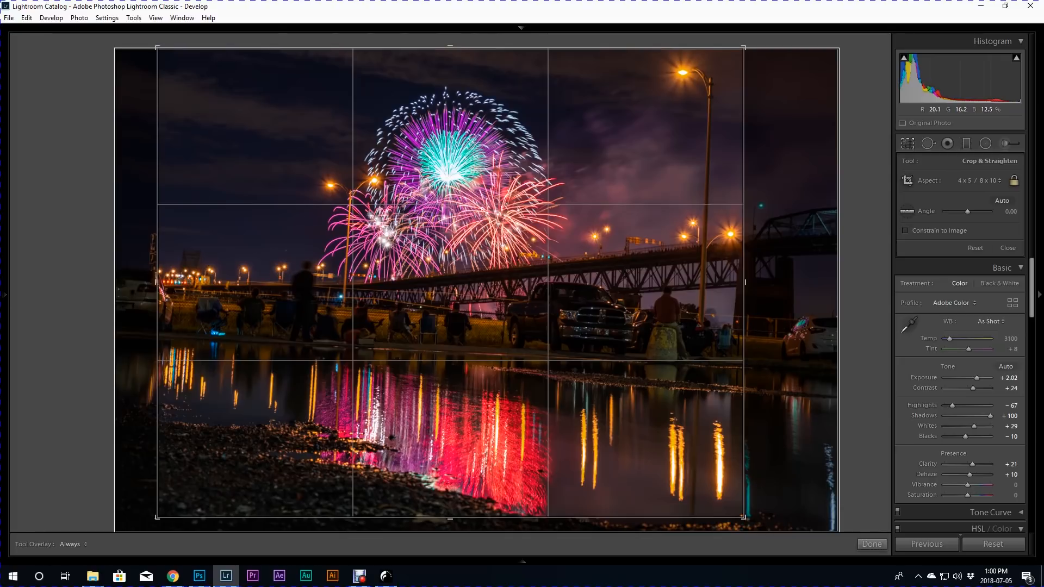
key(Return)
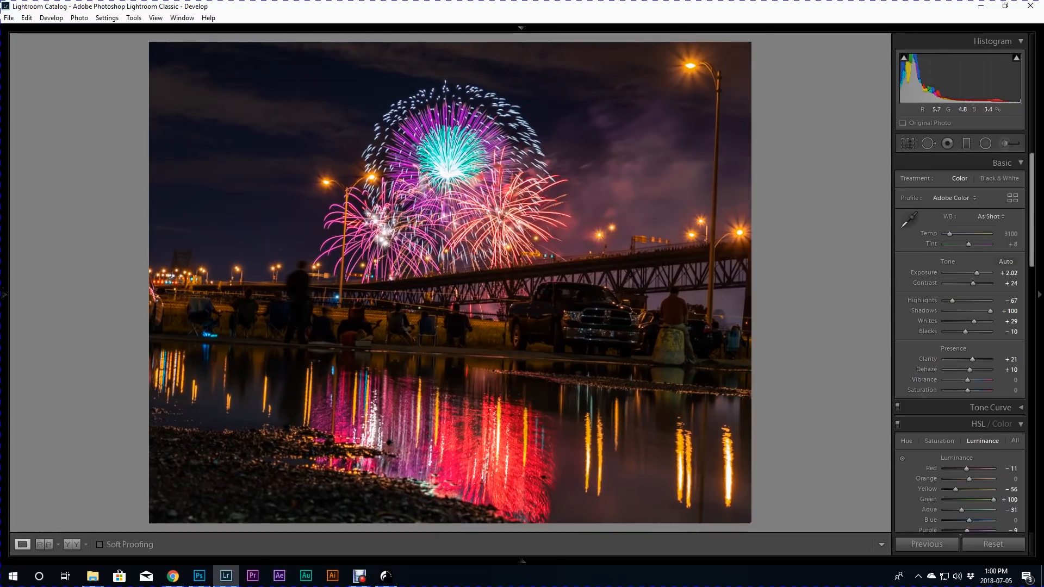
- Set the Transform rotation to -2.4 to level the shoreline across the photo
click(572, 379)
click(573, 379)
click(449, 381)
click(450, 382)
scroll(960, 326, down, 10)
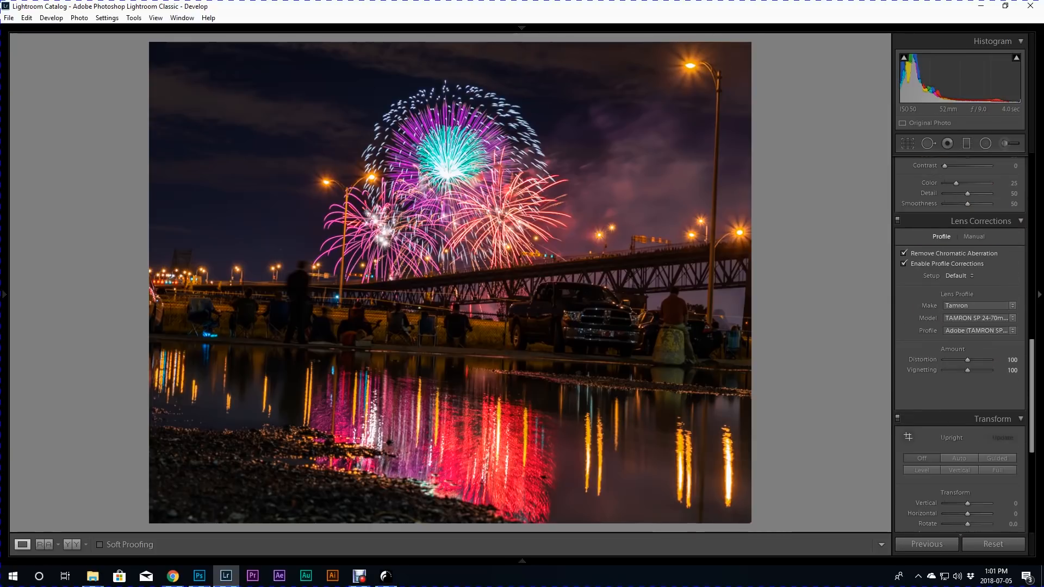
scroll(960, 326, down, 3)
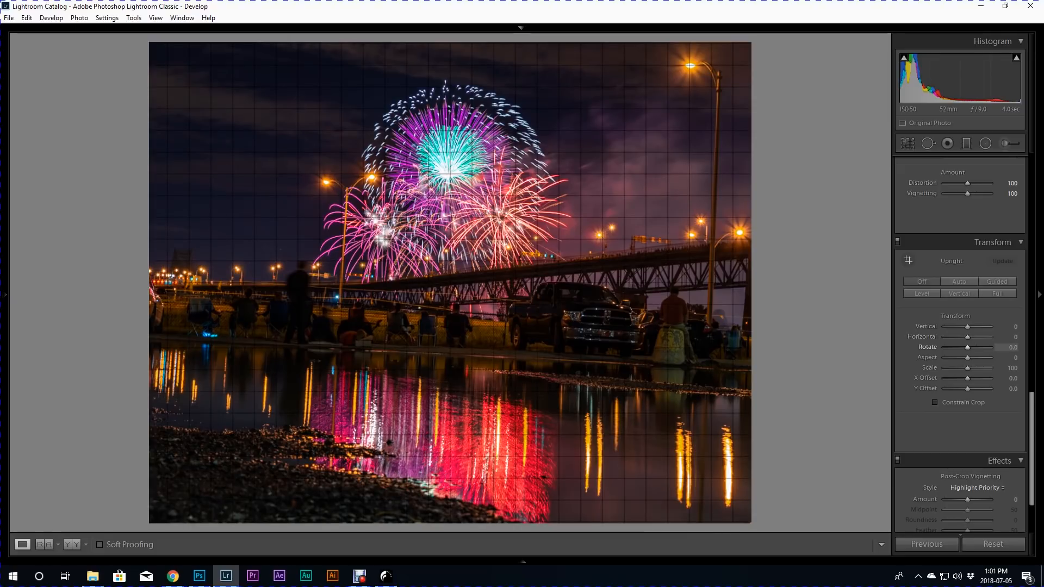
drag(968, 347, 962, 348)
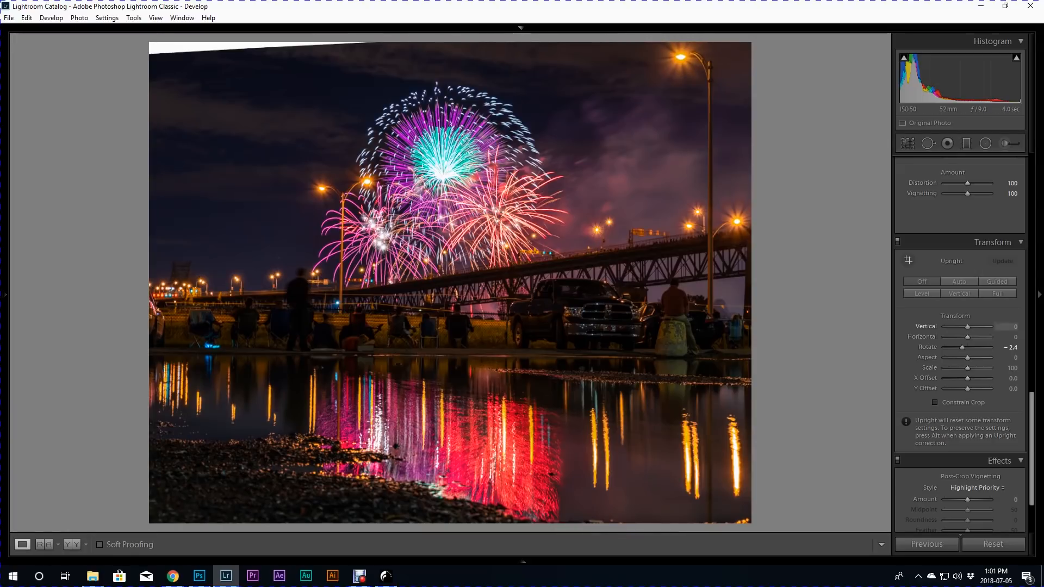
- Darken the photo's edges with a Highlight Priority post-crop vignette, Amount -14
scroll(960, 353, down, 3)
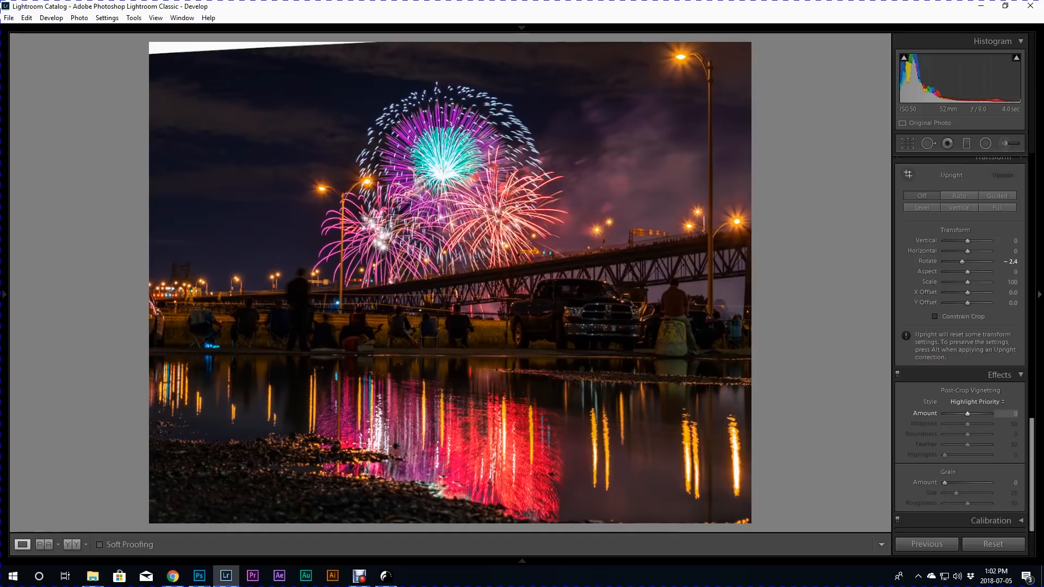
drag(967, 414, 964, 413)
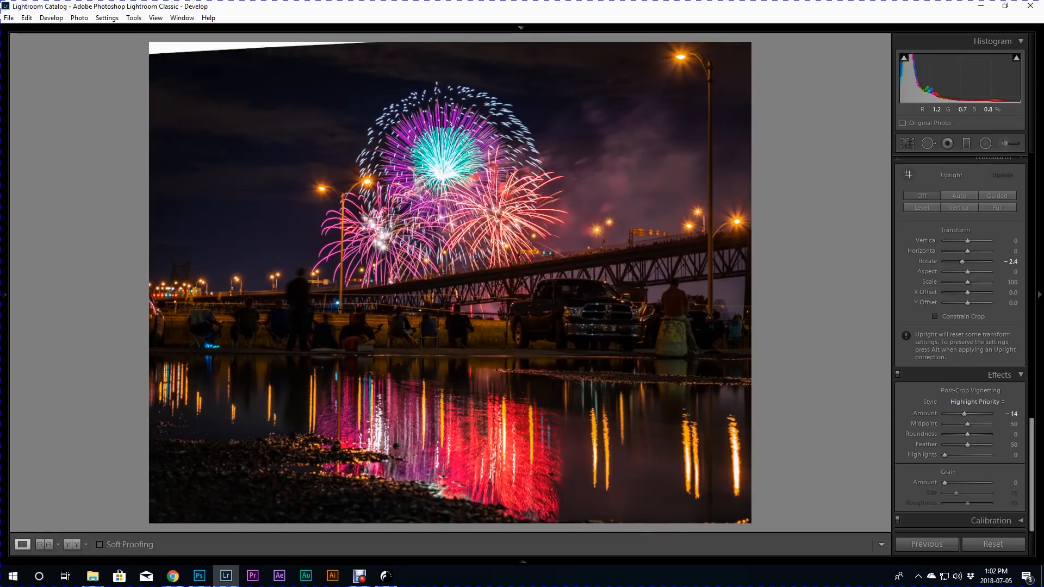
click(571, 202)
drag(571, 203, 262, 238)
click(263, 238)
- Lower Highlights to -81, comparing the bright centres of the fireworks close up
scroll(960, 299, up, 12)
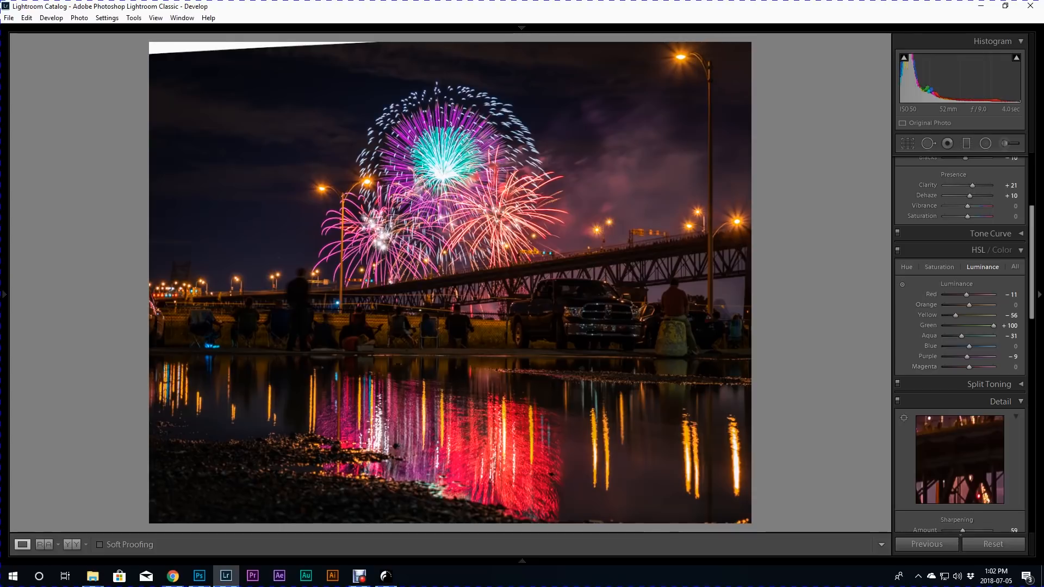
scroll(960, 327, up, 5)
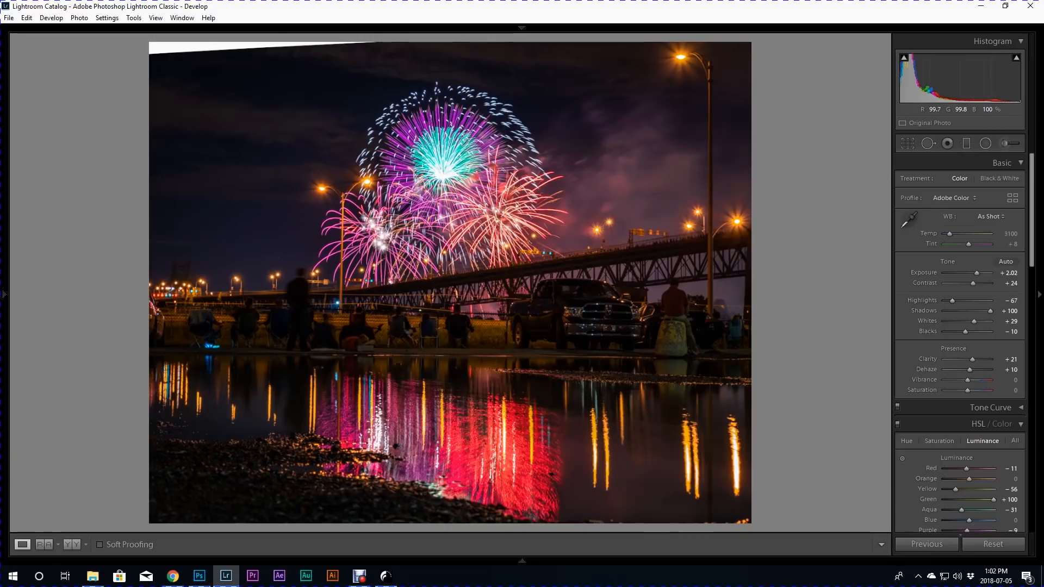
click(456, 171)
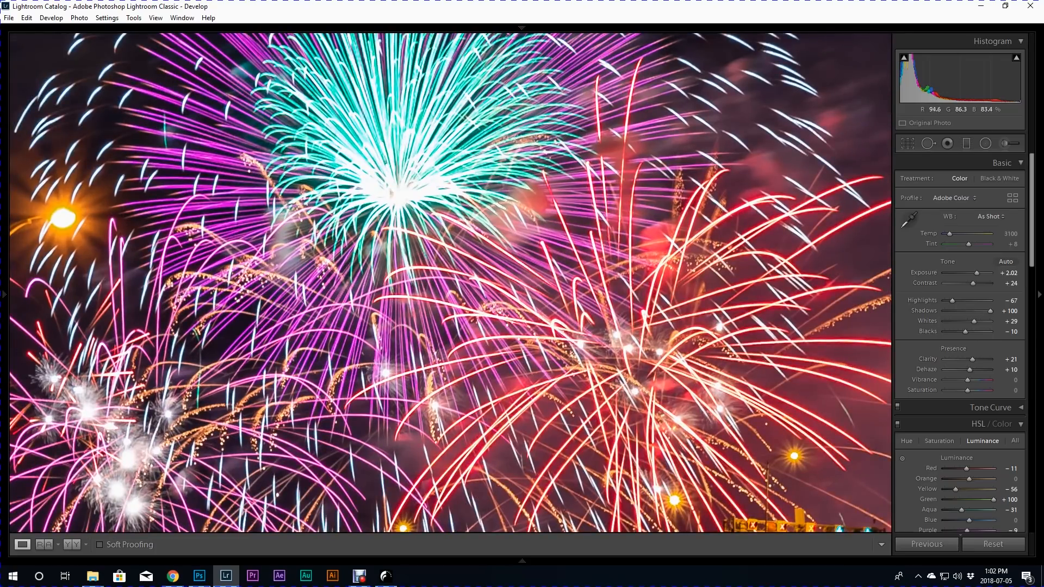
click(421, 190)
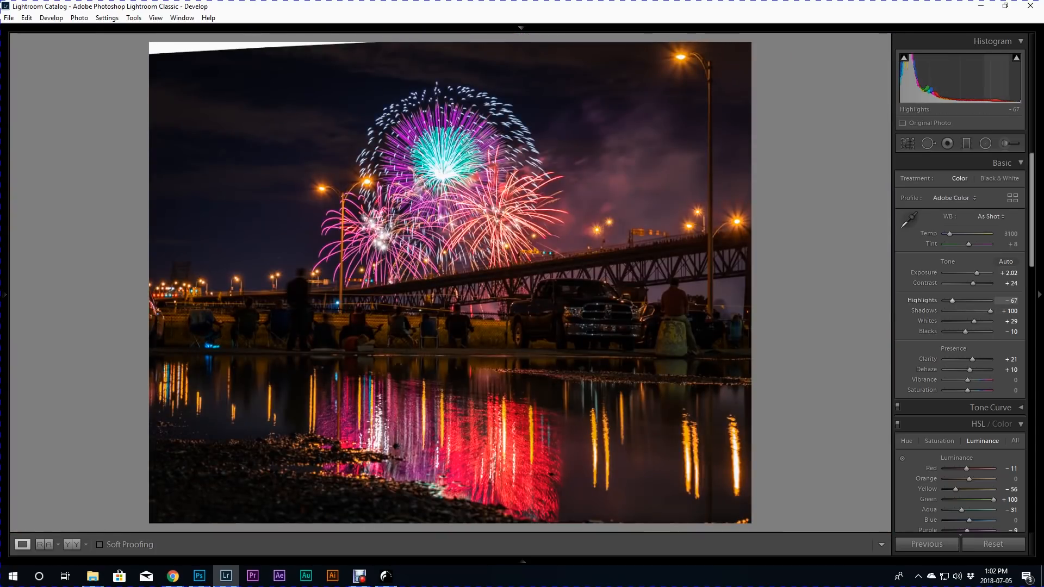
drag(952, 301, 949, 301)
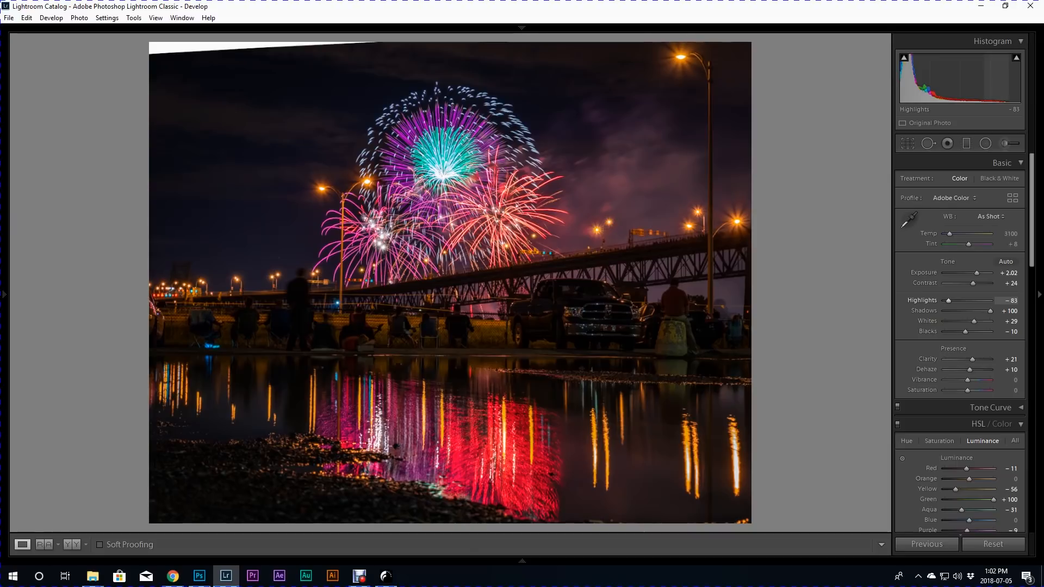
drag(948, 300, 948, 301)
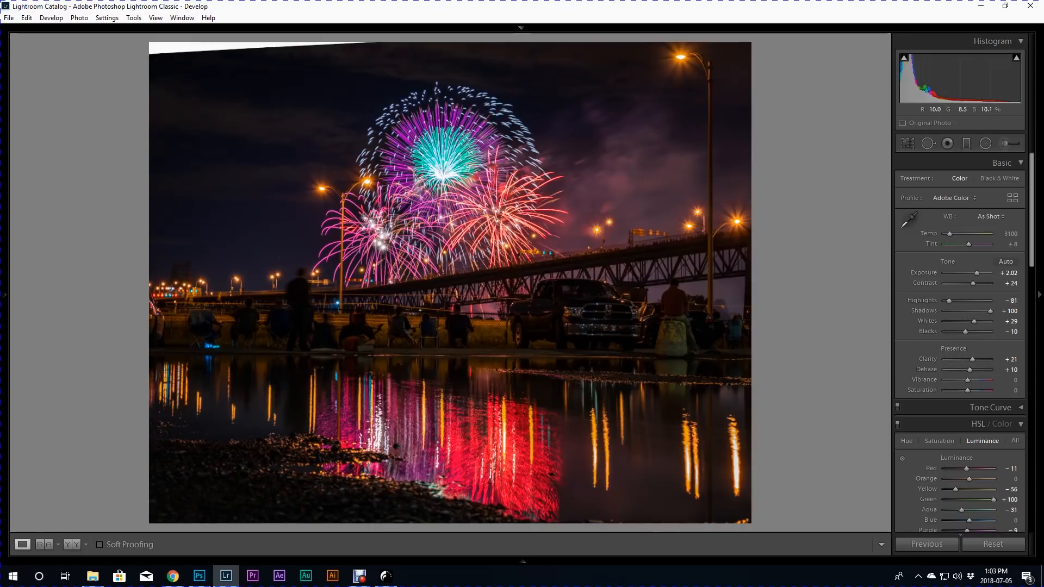
click(437, 170)
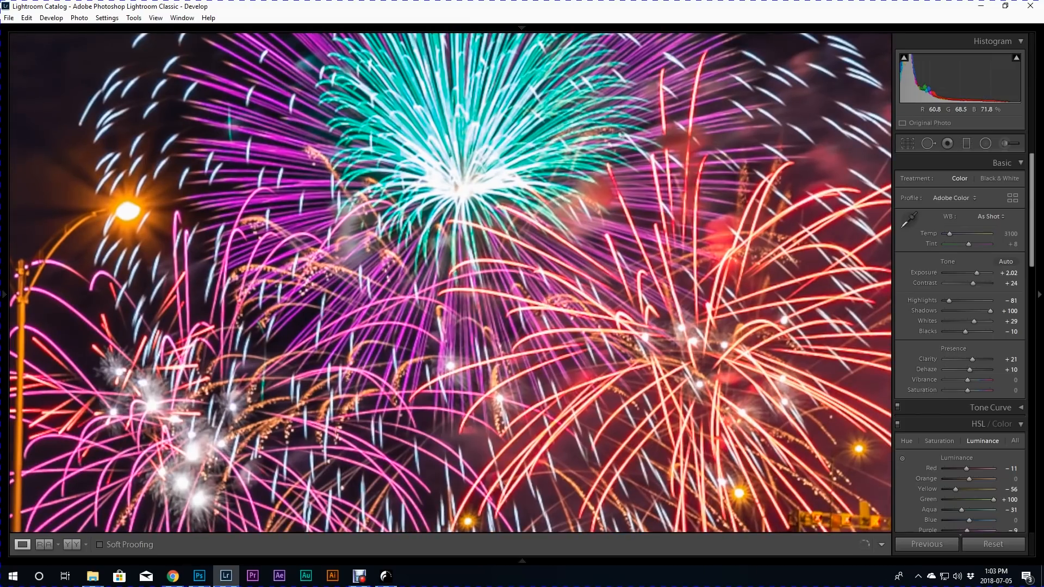
click(437, 170)
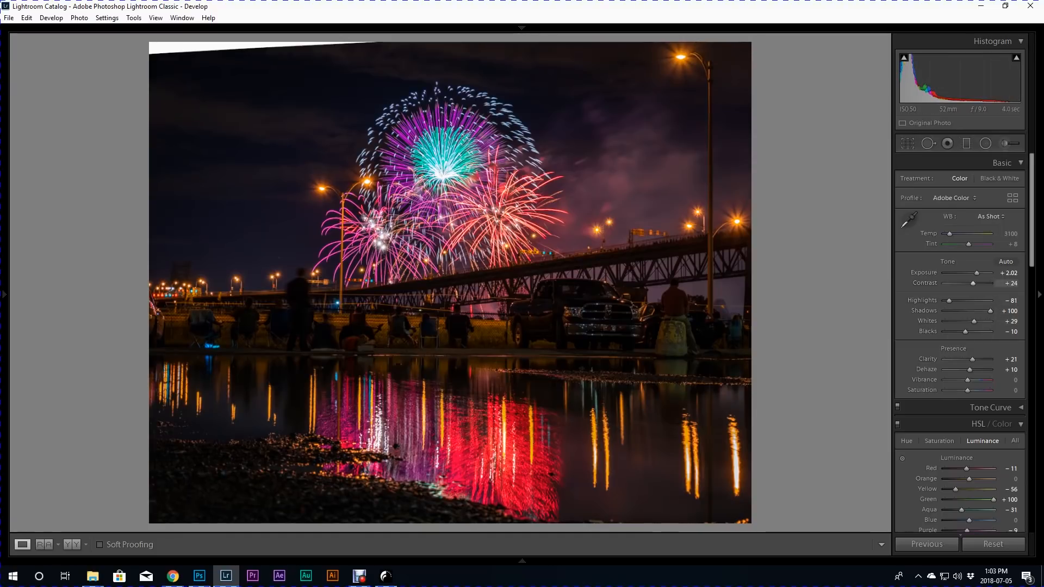
- Raise Exposure to +2.14 and check the fireworks close up
drag(977, 273, 978, 273)
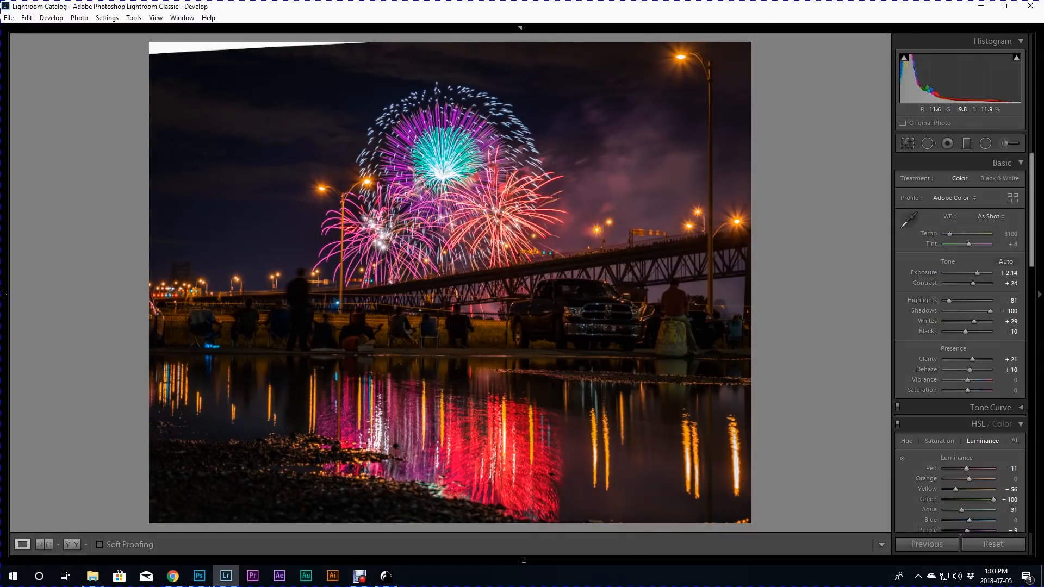
click(449, 165)
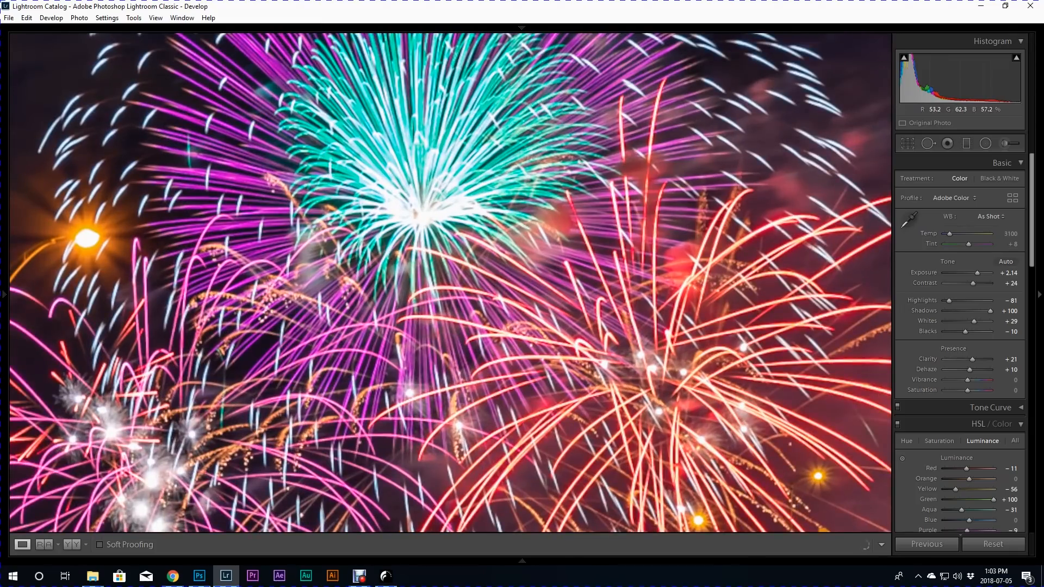
click(449, 165)
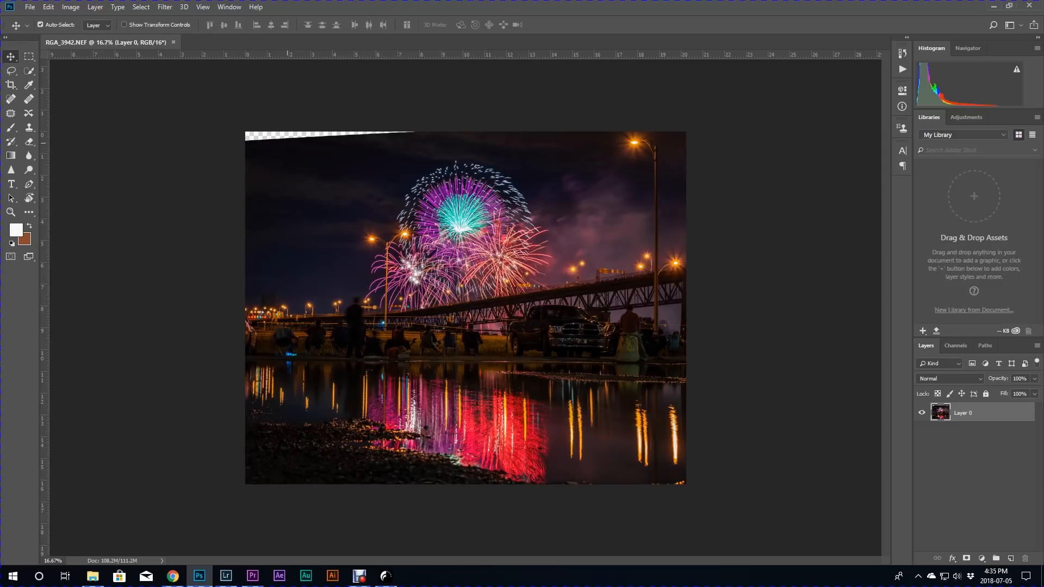
- In Photoshop, use the Clone Stamp to paint sampled dark sky over the left part of the transparent wedge along the photo's upper edge
drag(287, 143, 374, 146)
drag(211, 152, 428, 282)
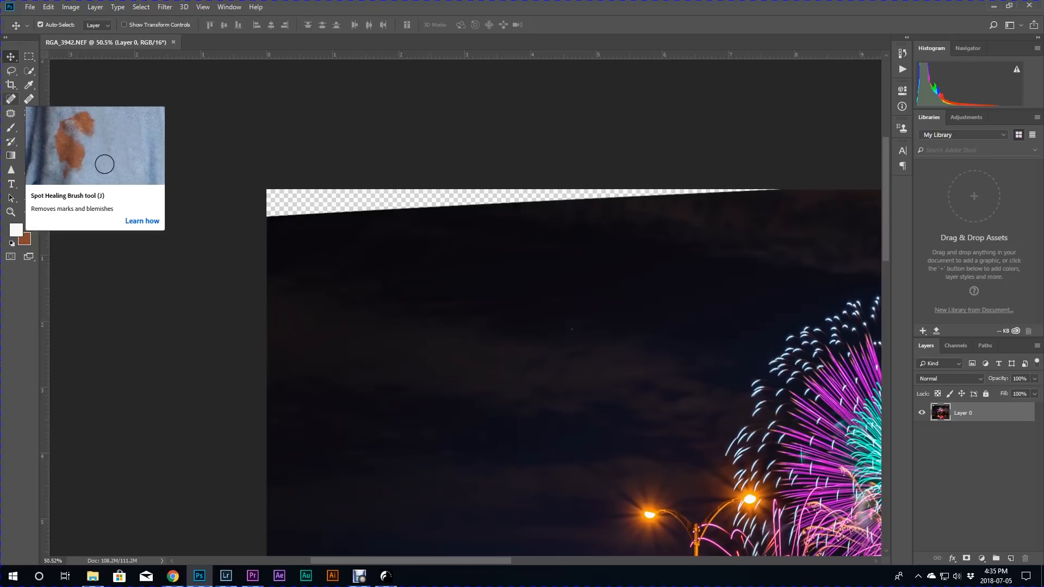
key(s)
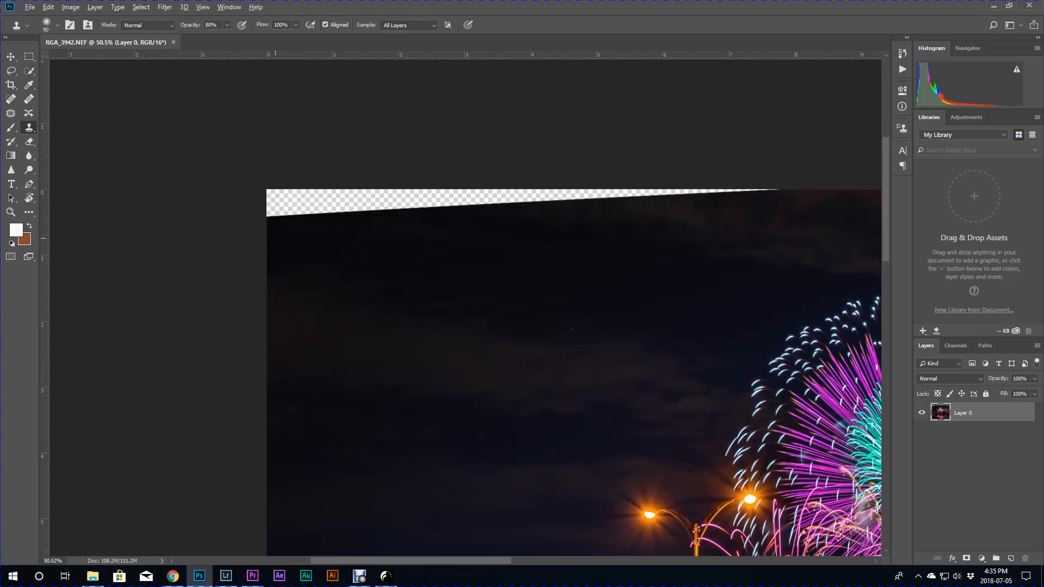
alt+click(271, 237)
mouse_move(272, 215)
mouse_down()
mouse_move(381, 206)
mouse_move(291, 205)
mouse_move(472, 207)
mouse_move(270, 205)
mouse_up()
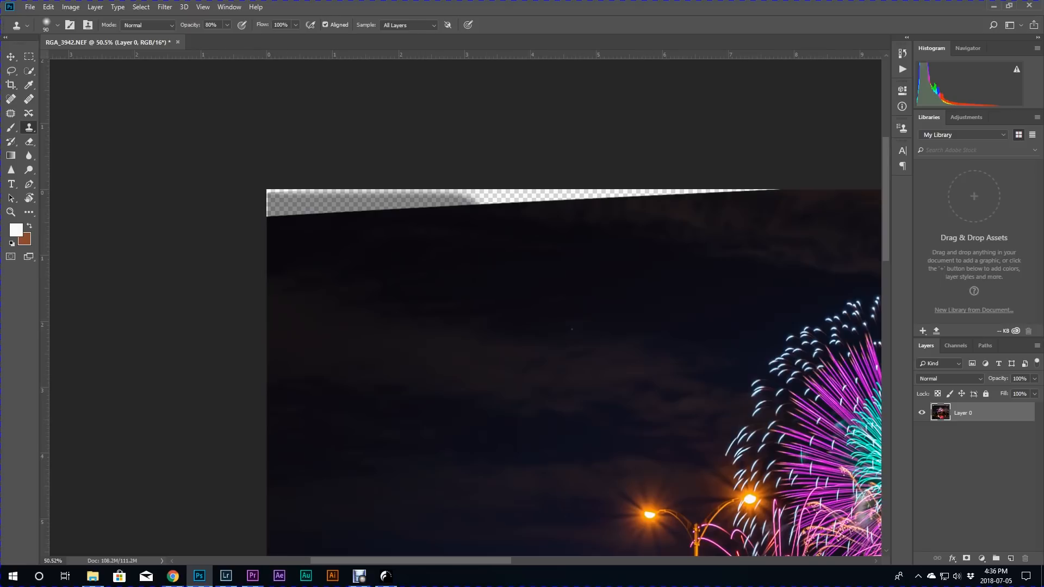
- Set the Clone Stamp opacity to 100% and paint again over the left part of the transparent wedge
click(227, 25)
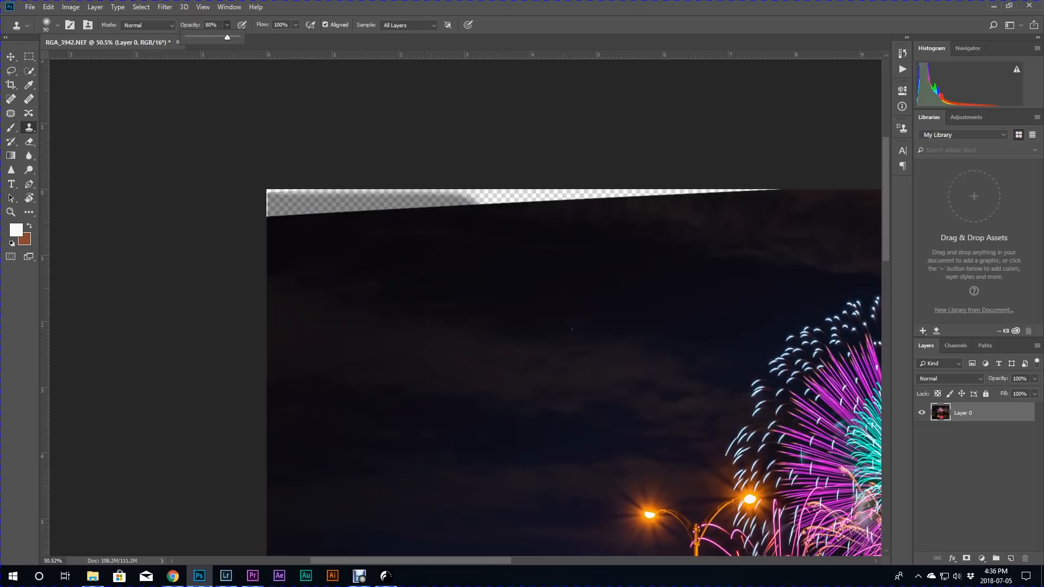
drag(227, 37, 237, 37)
mouse_move(274, 217)
mouse_down()
mouse_move(334, 218)
mouse_move(274, 207)
mouse_move(376, 228)
mouse_move(478, 231)
mouse_move(332, 198)
mouse_move(288, 239)
mouse_move(289, 226)
mouse_move(343, 222)
mouse_move(492, 226)
mouse_move(289, 220)
mouse_up()
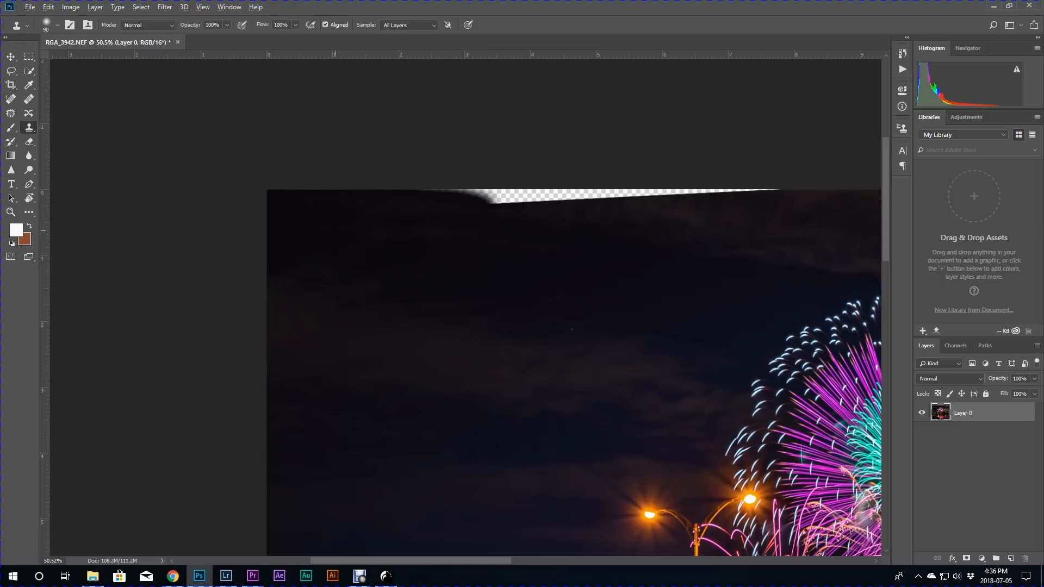
- Clone nearby sky over the right end and the remaining middle gap of the transparent wedge, then check the filled corner
mouse_move(705, 212)
mouse_down()
mouse_move(553, 210)
mouse_move(781, 218)
mouse_up()
drag(763, 192, 696, 193)
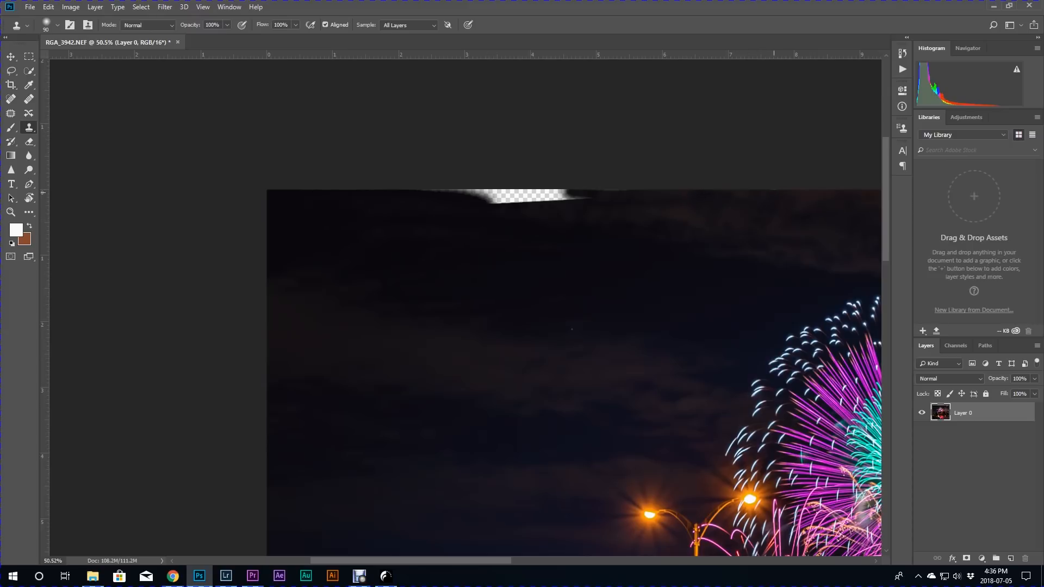
mouse_move(568, 195)
mouse_down()
mouse_move(530, 196)
mouse_move(571, 221)
mouse_move(457, 214)
mouse_move(537, 228)
mouse_up()
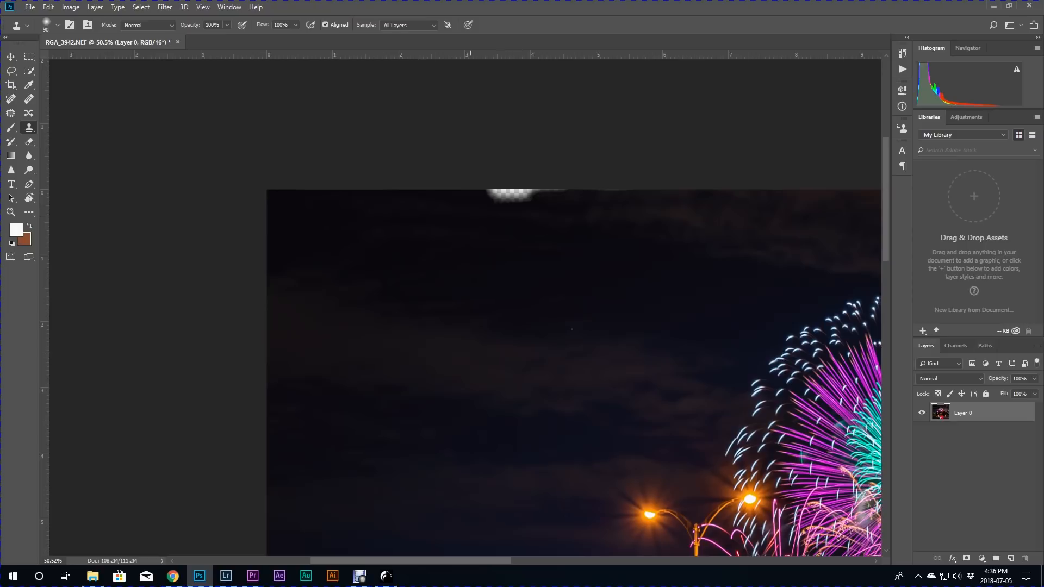
mouse_move(484, 207)
mouse_down()
mouse_move(561, 191)
mouse_move(489, 193)
mouse_up()
alt+click(554, 241)
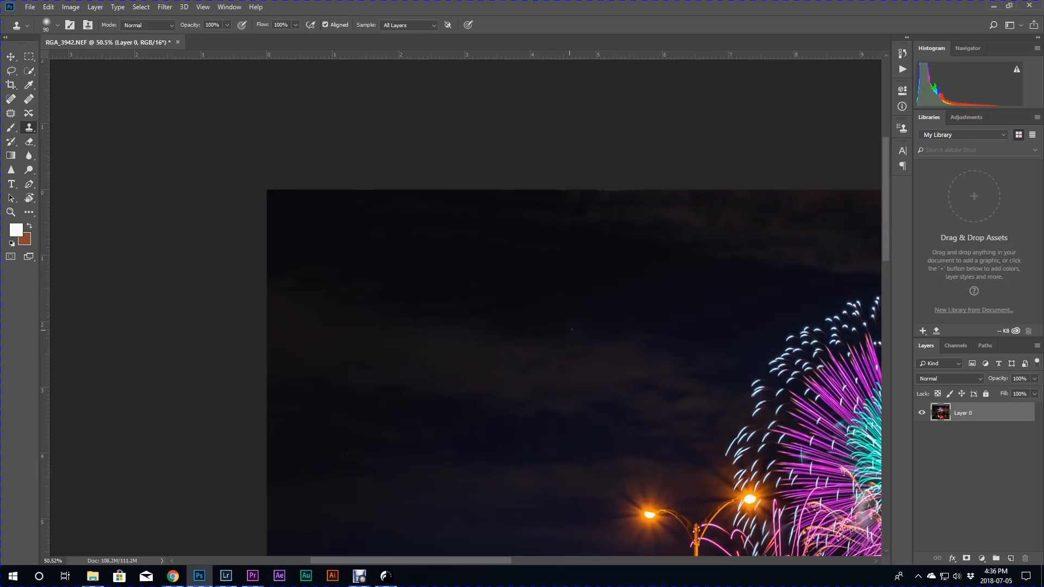
scroll(572, 331, up, 12)
scroll(575, 247, down, 15)
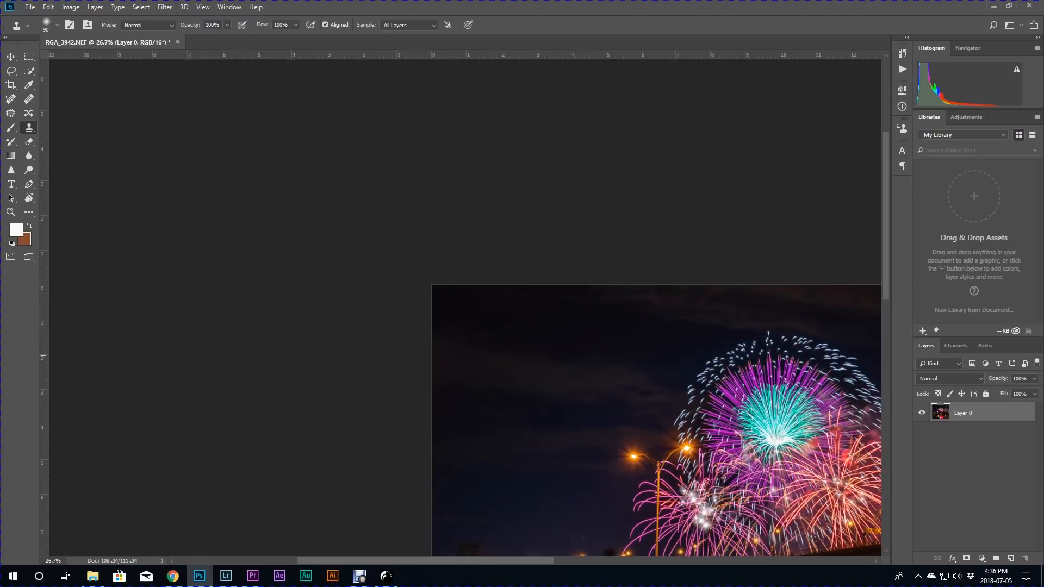
drag(503, 432, 551, 332)
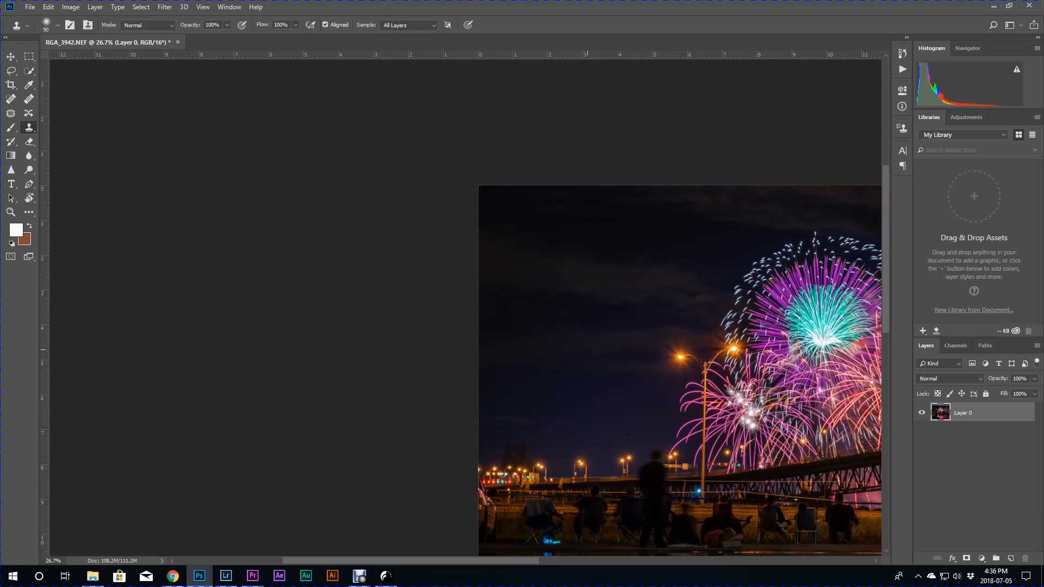
- Clone dark water over the orange light spots along the lower edge of the photo, from the right corner towards the red reflection
key(ctrl+0)
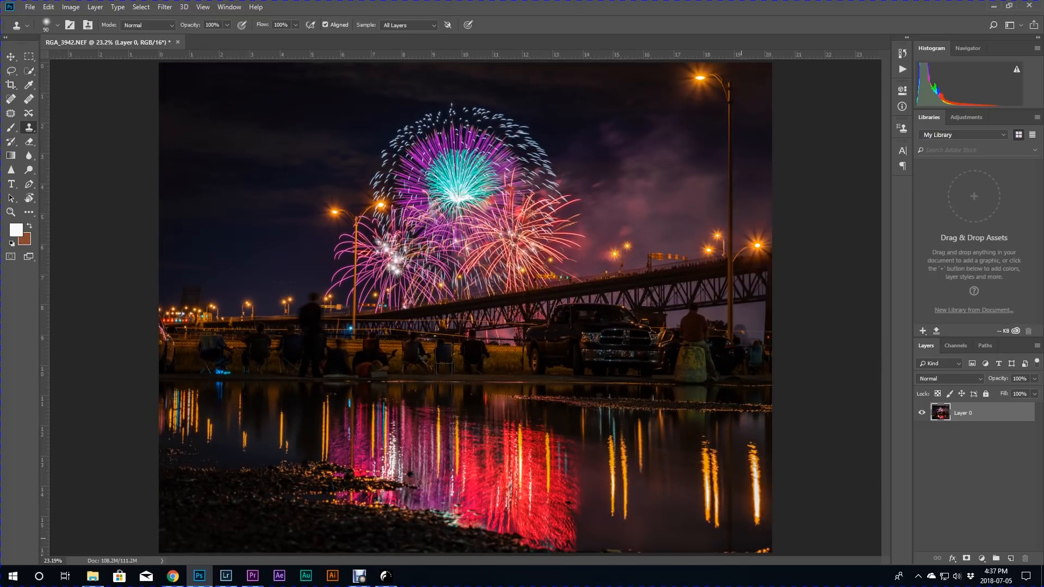
scroll(707, 495, up, 5)
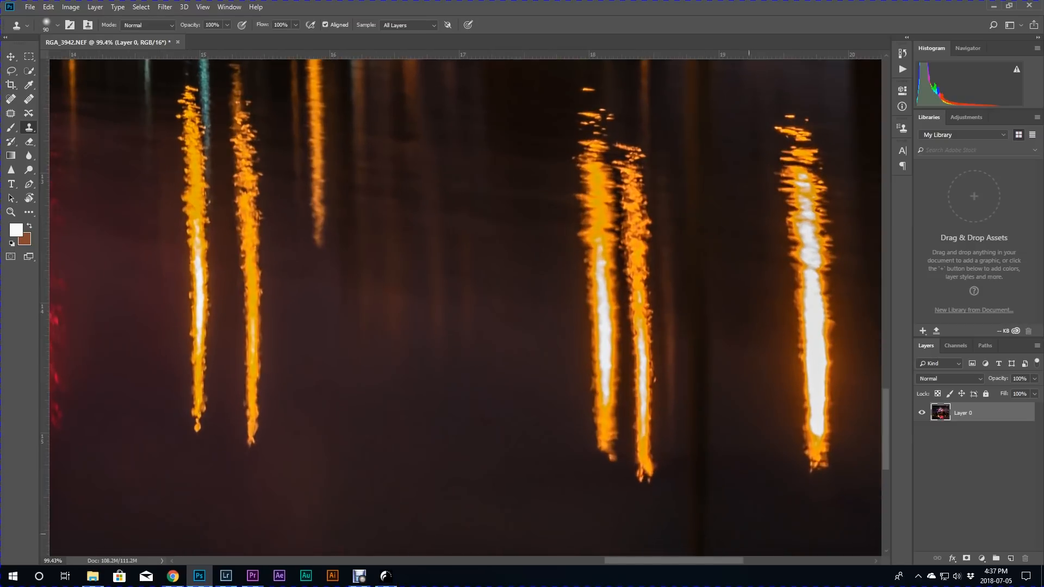
drag(740, 513, 559, 390)
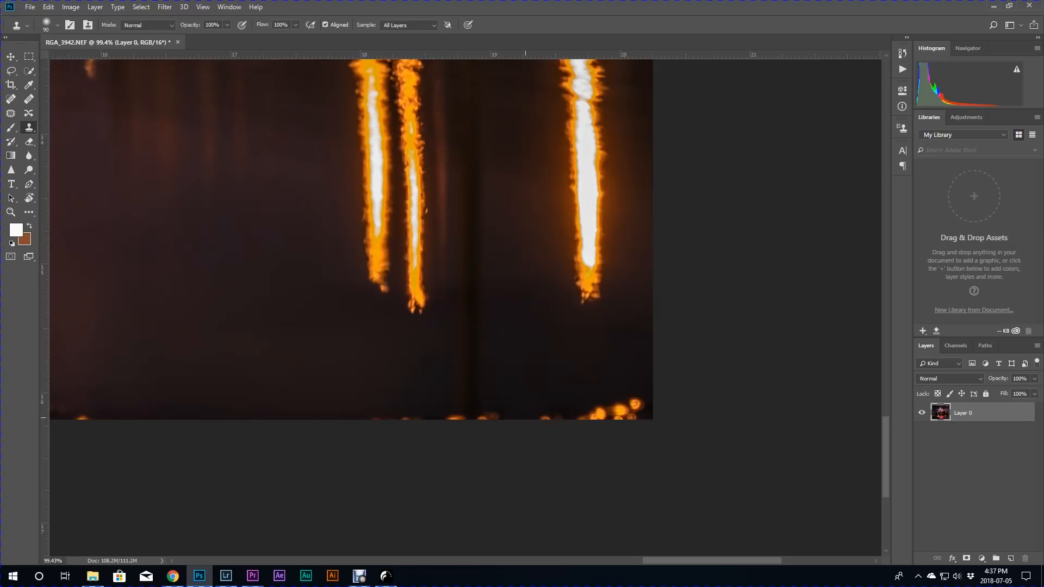
drag(524, 384, 642, 373)
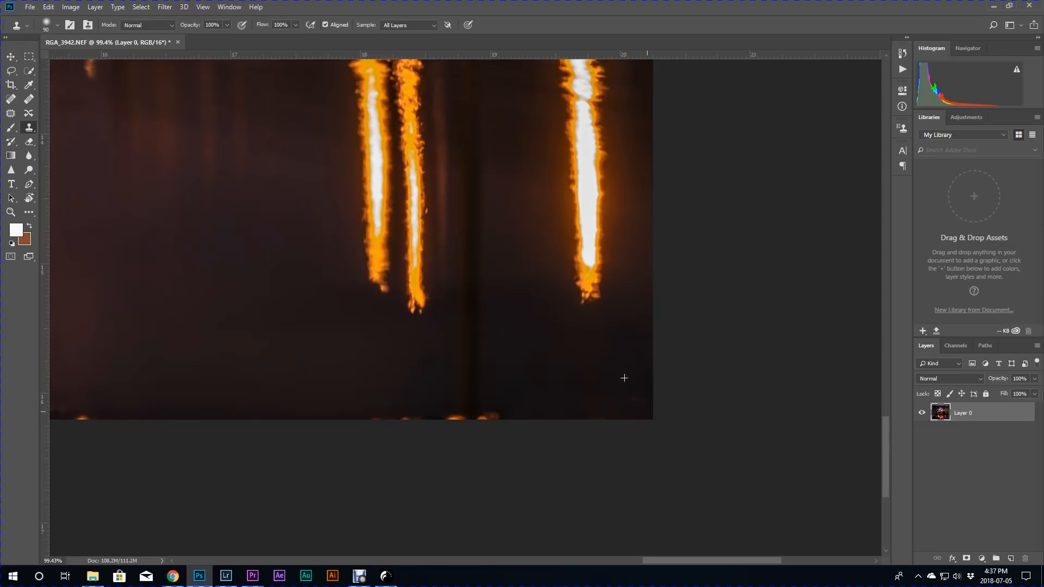
drag(552, 412, 429, 418)
drag(269, 400, 665, 404)
drag(484, 386, 315, 385)
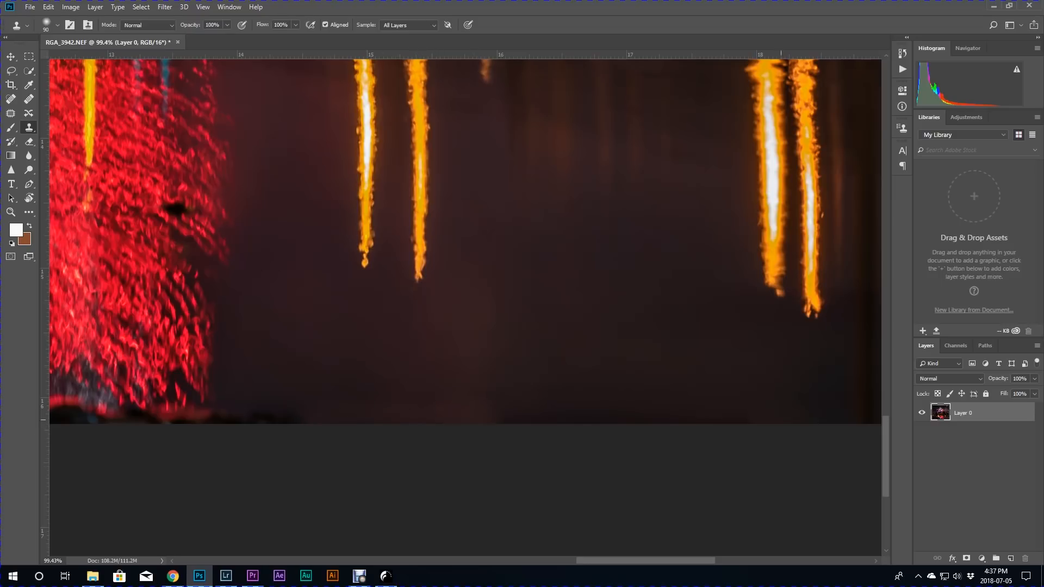
key(ctrl+0)
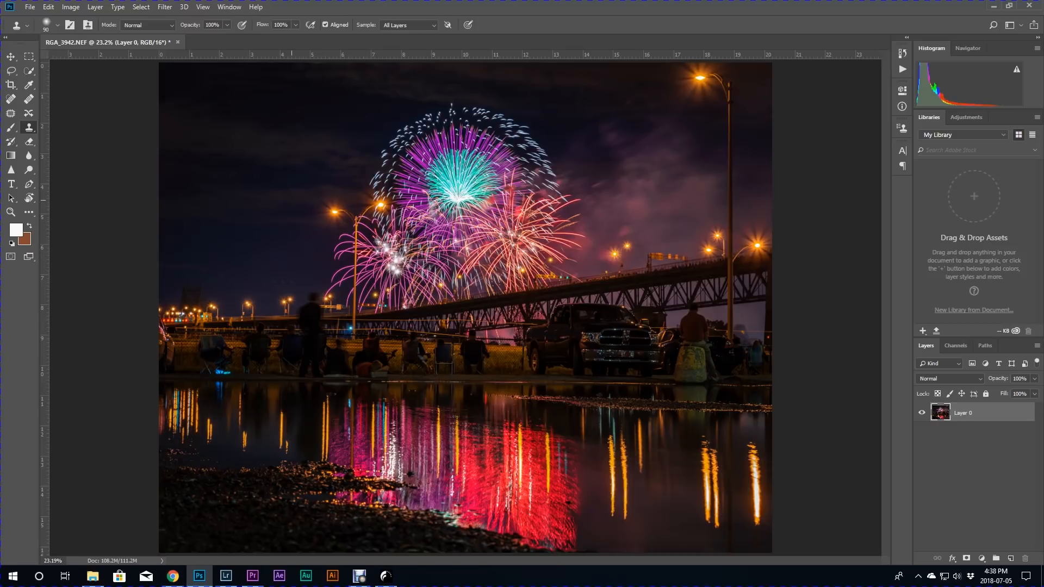
- Browse the 2017 backup folder's images for a moon photo to open
click(30, 6)
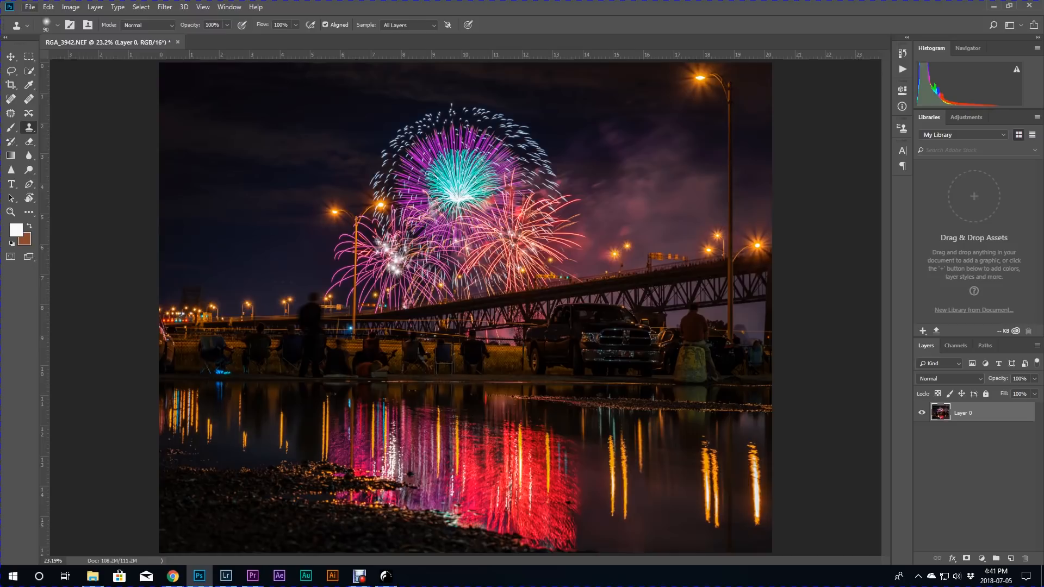
key(alt+f)
key(Down)
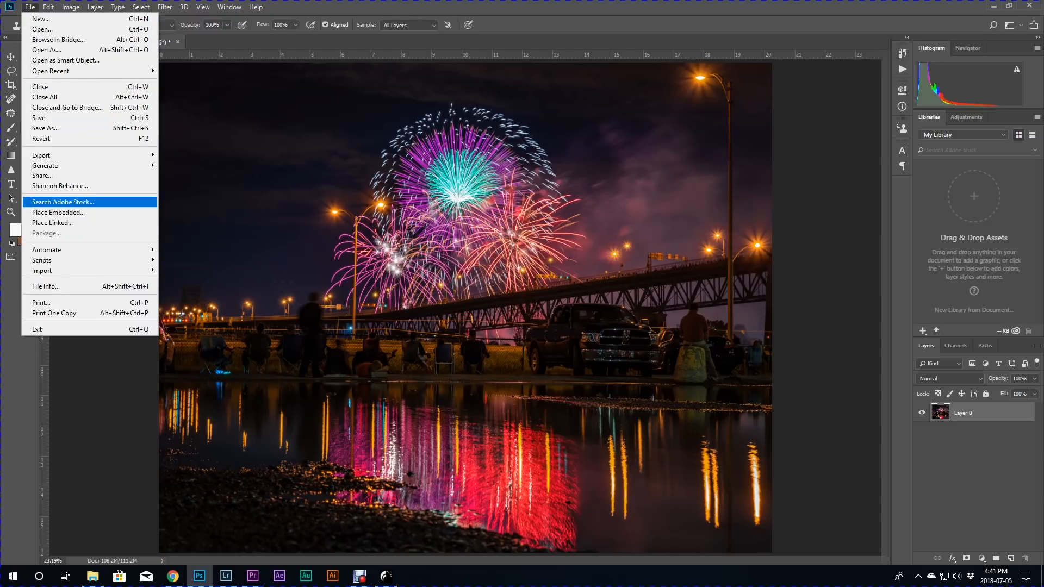
key(Return)
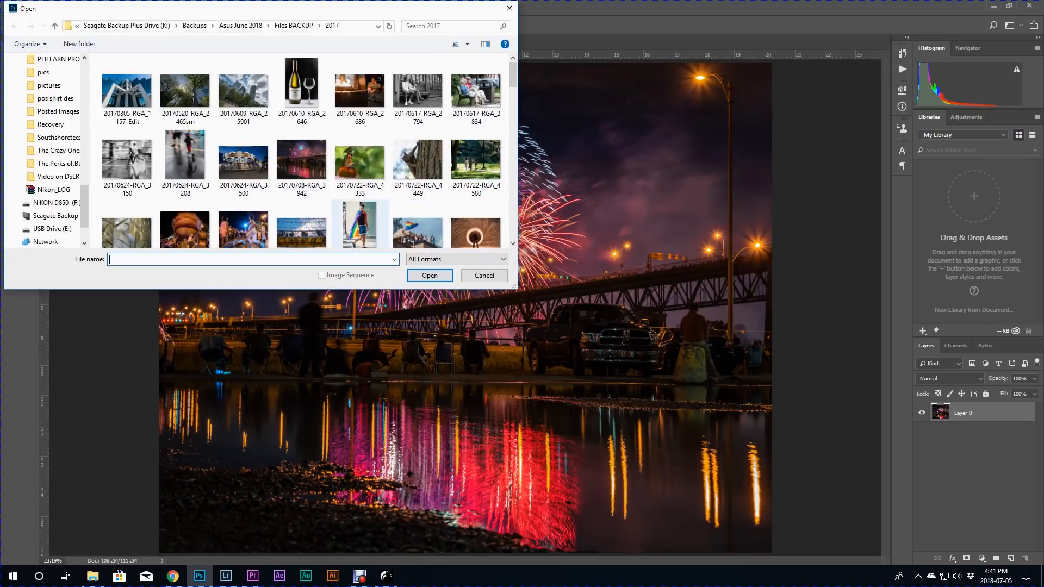
scroll(302, 212, down, 1)
scroll(302, 212, down, 5)
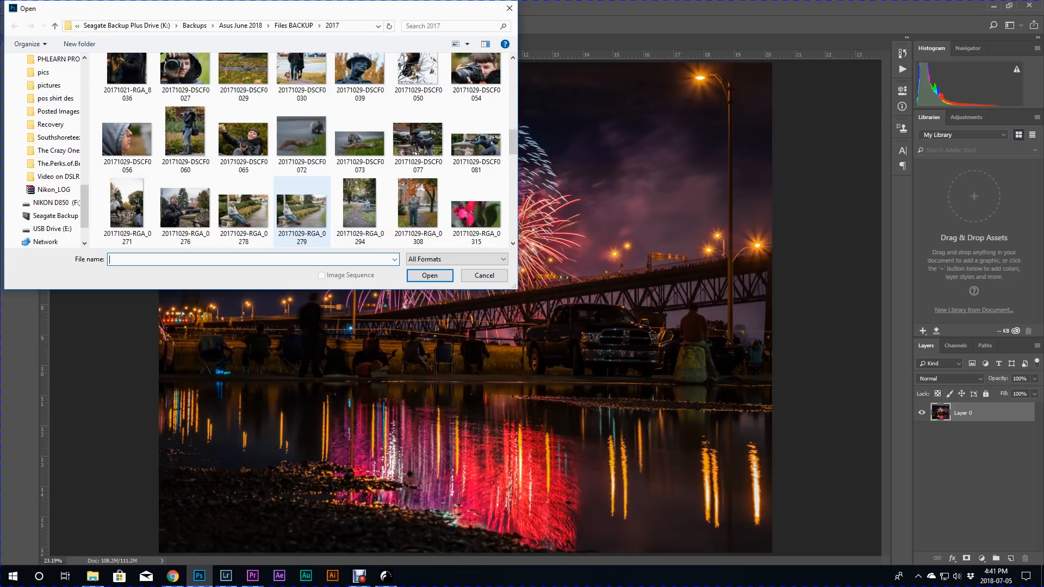
scroll(302, 185, down, 5)
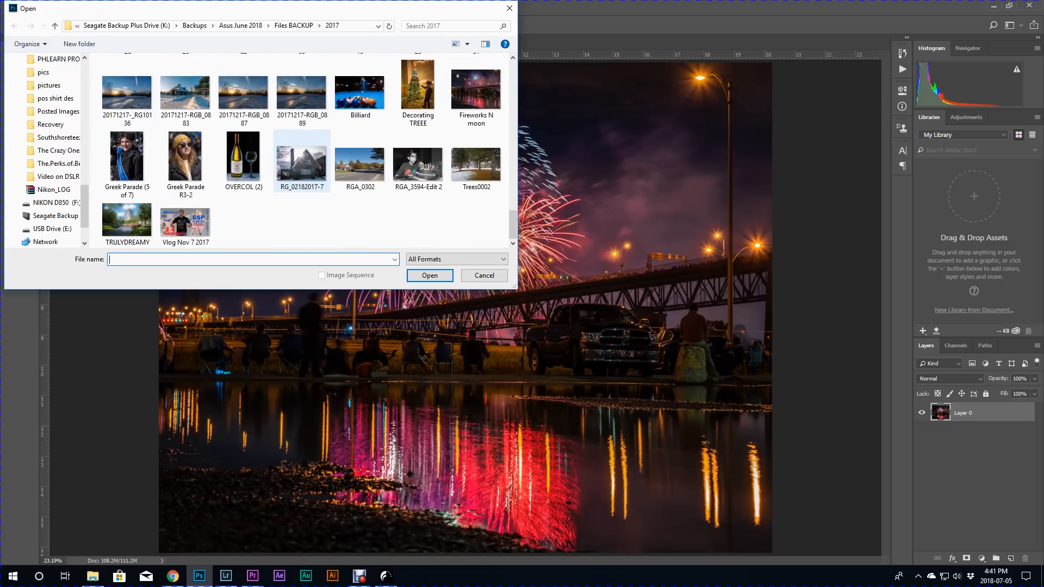
scroll(302, 160, up, 1)
scroll(302, 191, up, 3)
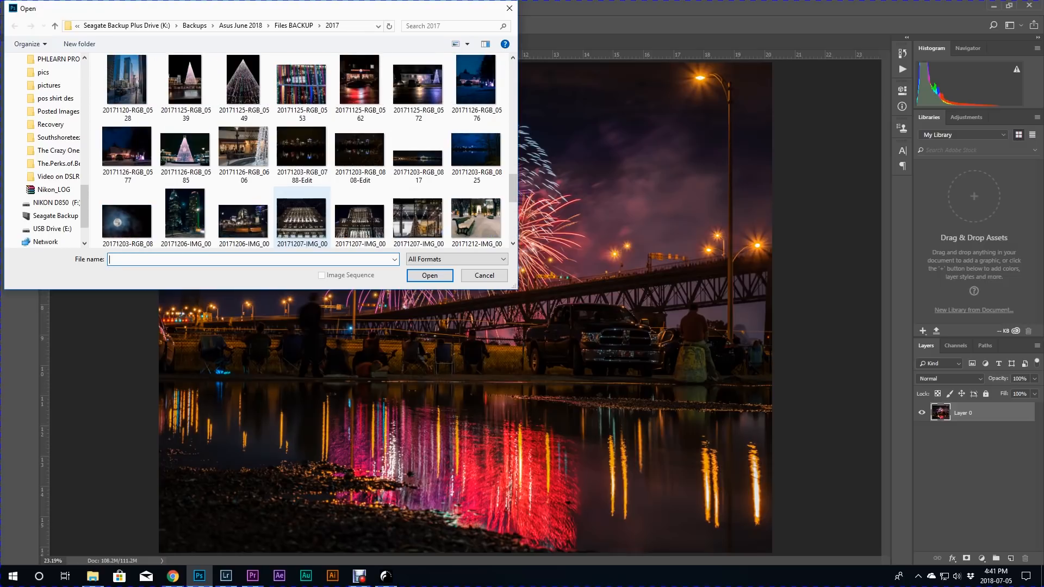
scroll(302, 214, up, 2)
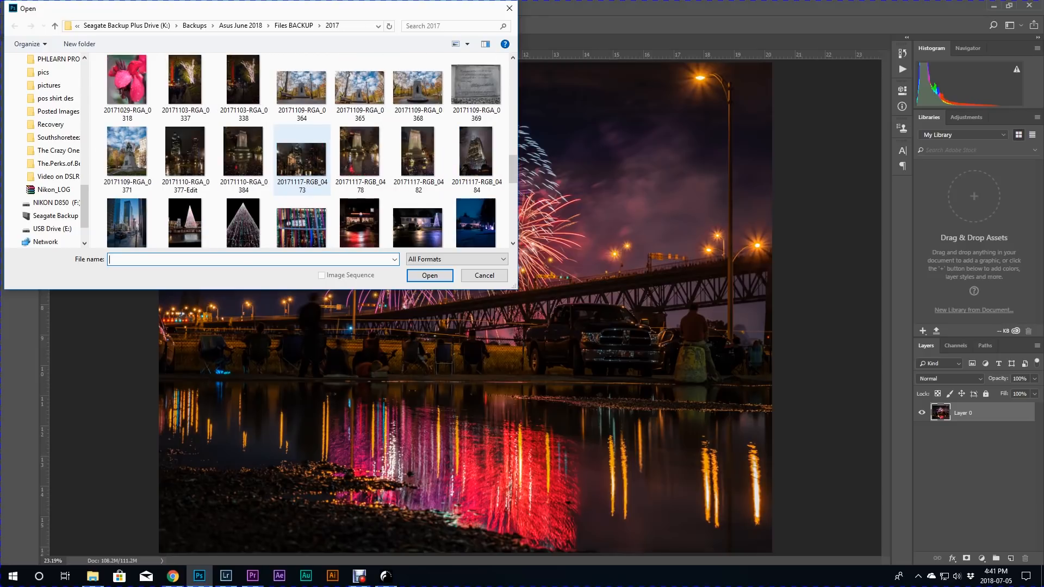
scroll(302, 212, down, 5)
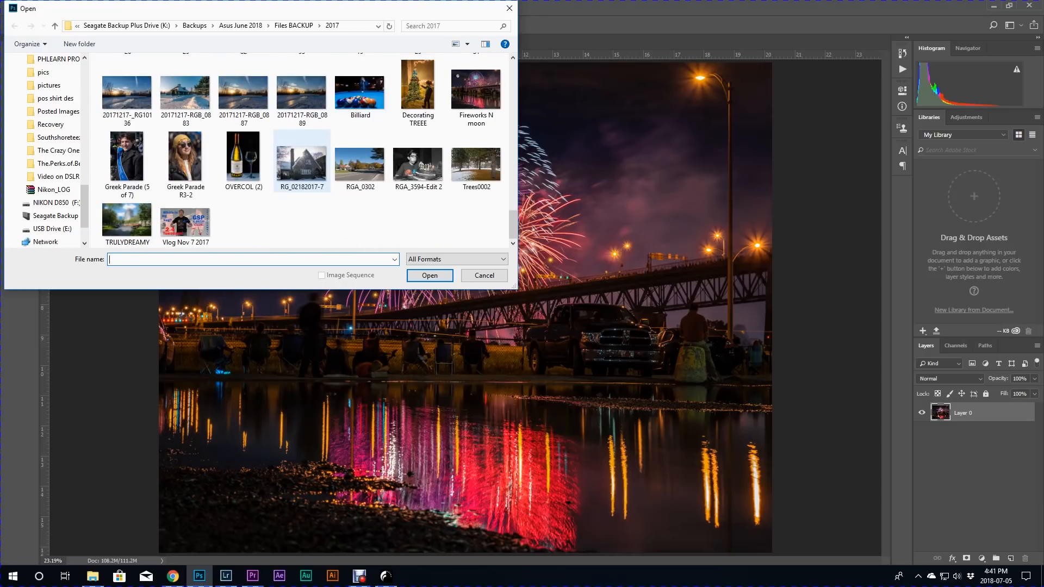
scroll(55, 185, up, 5)
scroll(55, 163, up, 5)
scroll(54, 151, down, 5)
scroll(54, 163, down, 4)
- Open the full-moon photo 20170808-RGA_5472 from the Posted Images folder on My Book (M:)
click(55, 163)
scroll(418, 141, down, 6)
scroll(418, 142, down, 10)
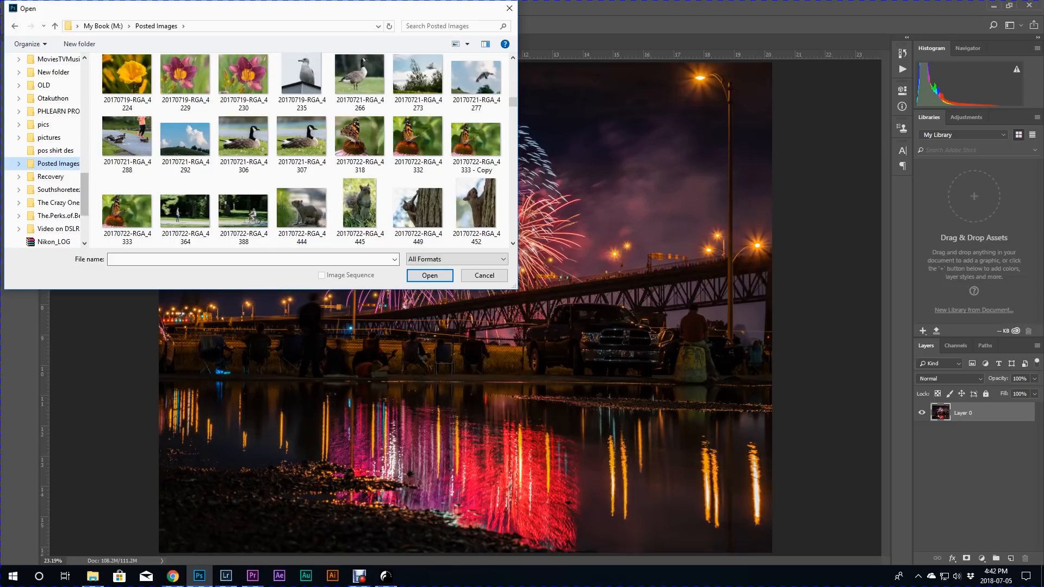
scroll(302, 142, down, 5)
scroll(302, 142, down, 15)
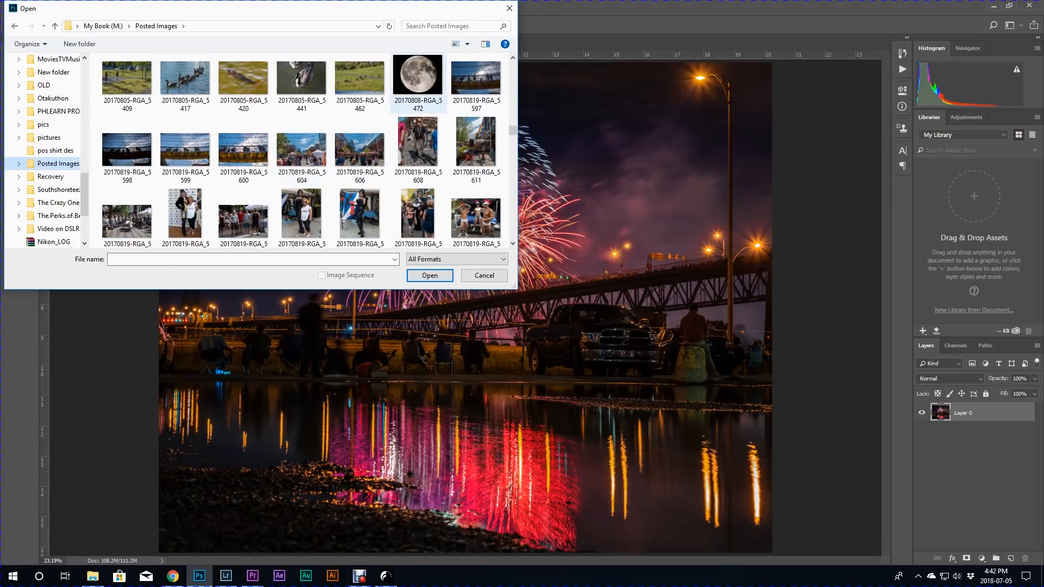
double_click(417, 76)
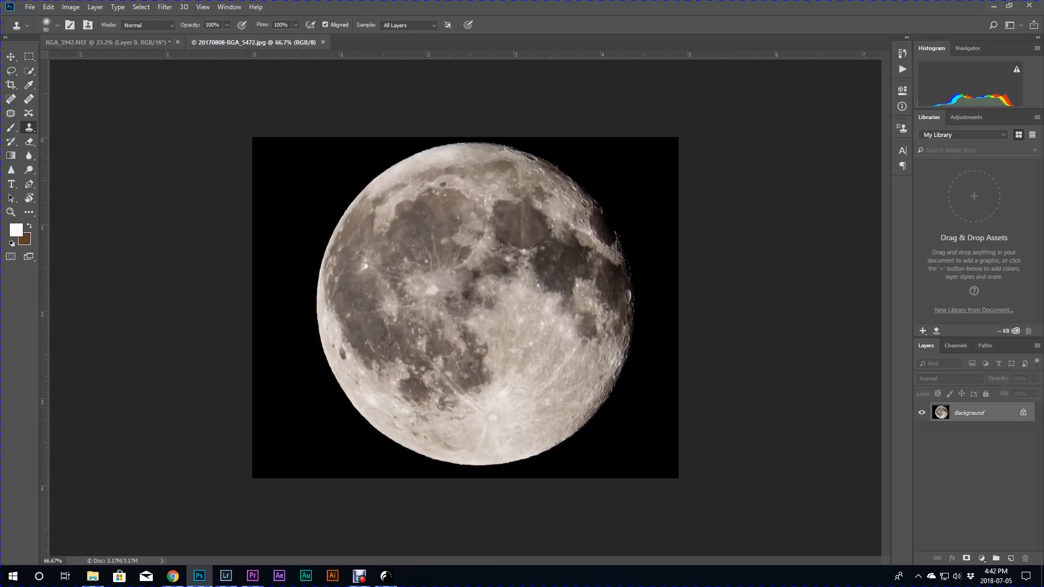
- Copy the entire moon image and paste it into RGA_3942.NEF, accepting the colour profile conversion
key(ctrl+a)
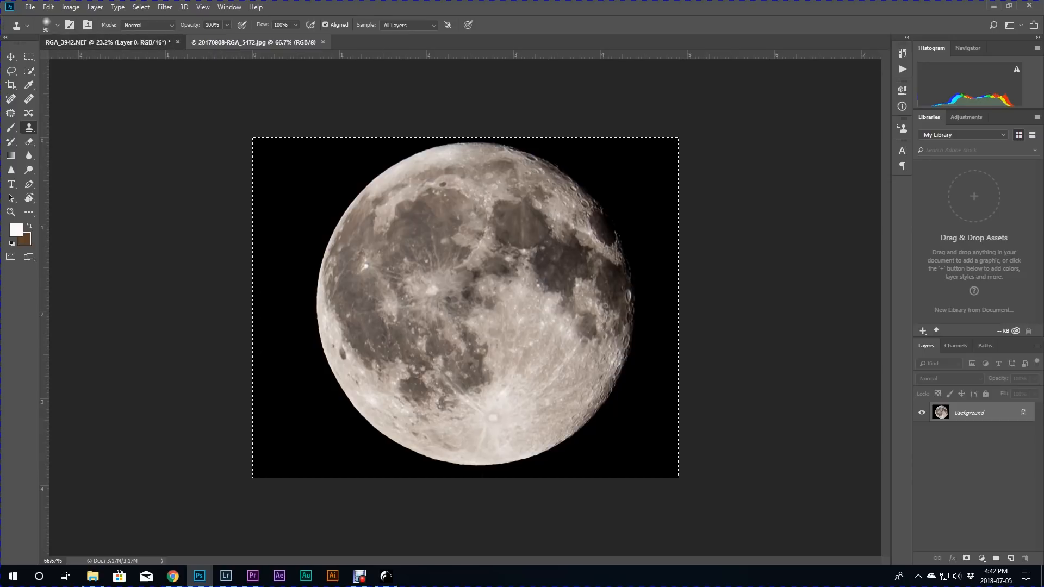
click(112, 43)
key(ctrl+v)
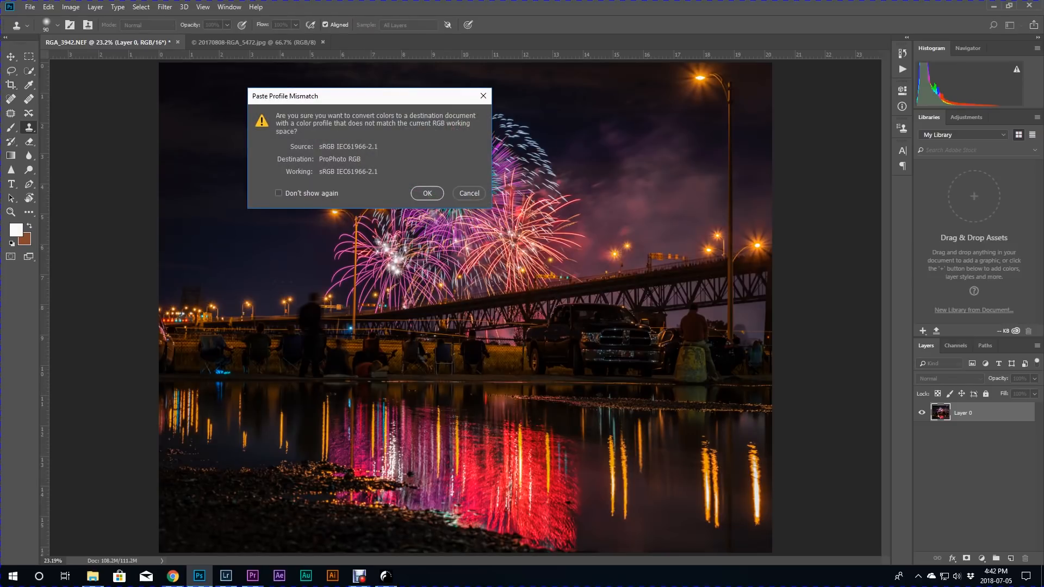
click(426, 192)
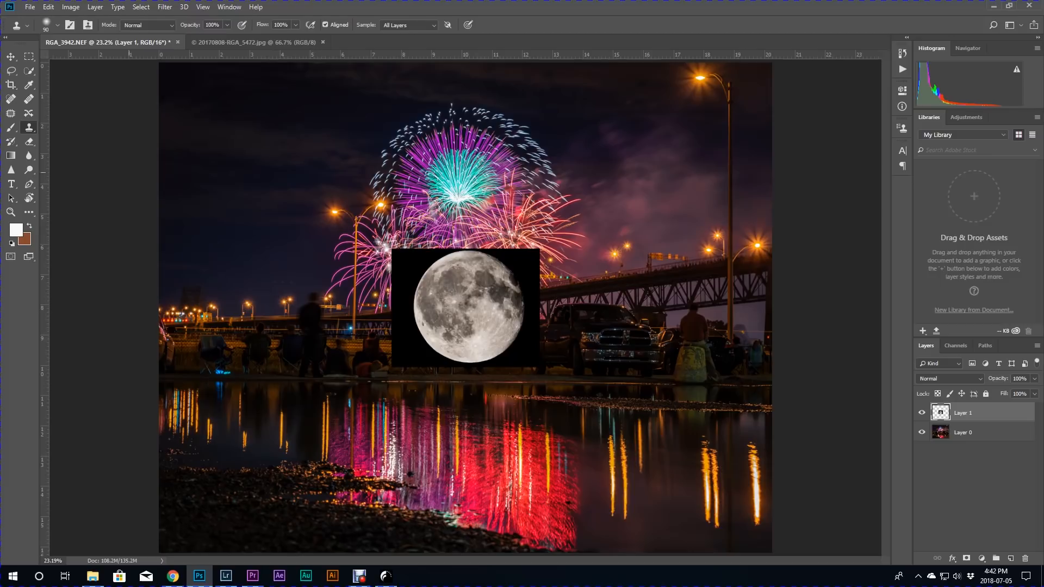
- Move the moon layer into the sky left of the fireworks and scale it down to a little over a third of its size
key(v)
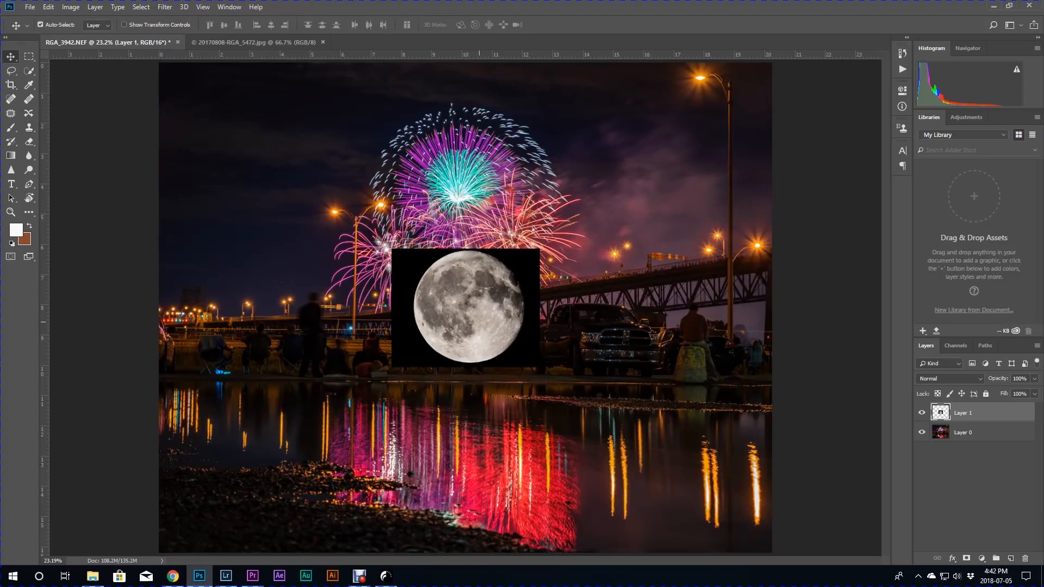
drag(491, 301, 283, 156)
key(ctrl)
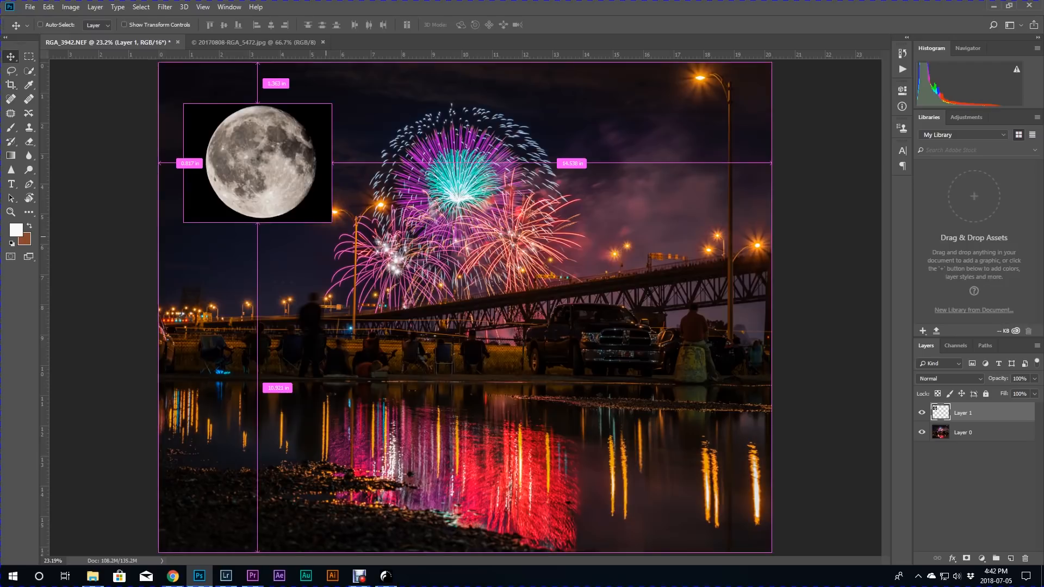
key(ctrl+t)
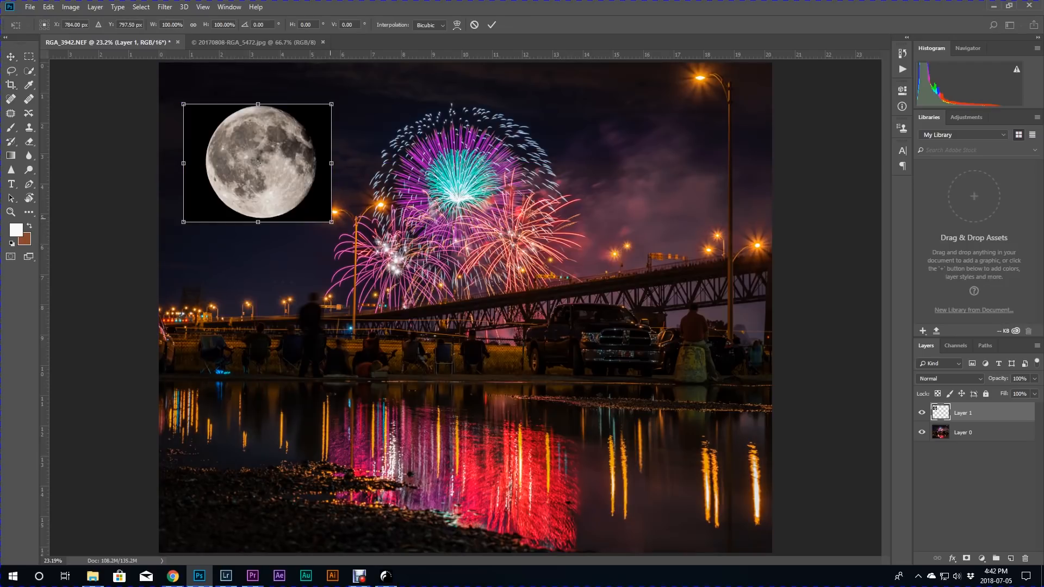
drag(331, 221, 241, 167)
key(Return)
- Examine the scaled moon and the border of its black background against the sky up close
key(c)
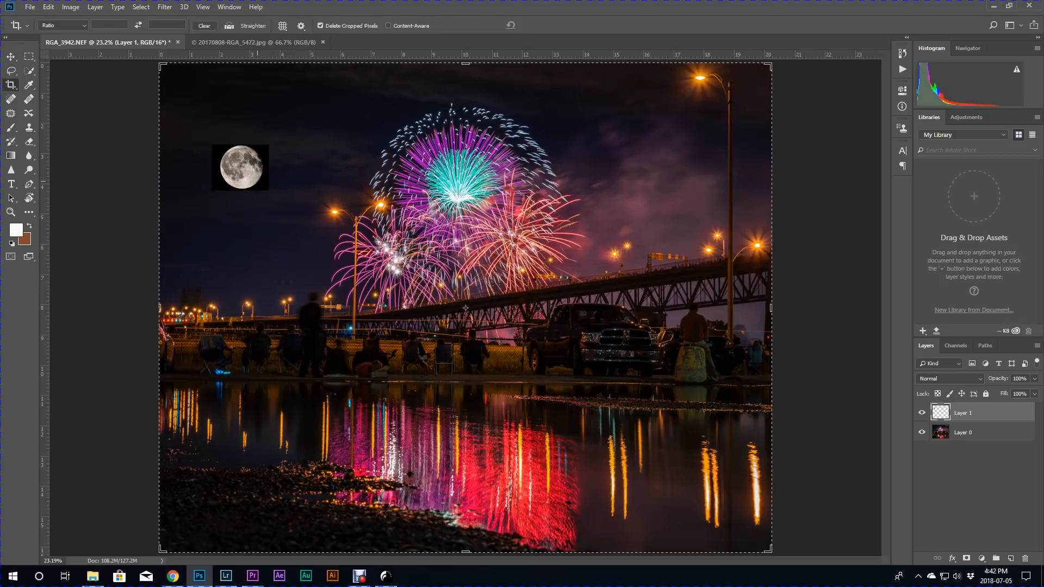
scroll(196, 120, up, 8)
drag(620, 544, 458, 306)
drag(194, 373, 220, 182)
drag(615, 315, 426, 405)
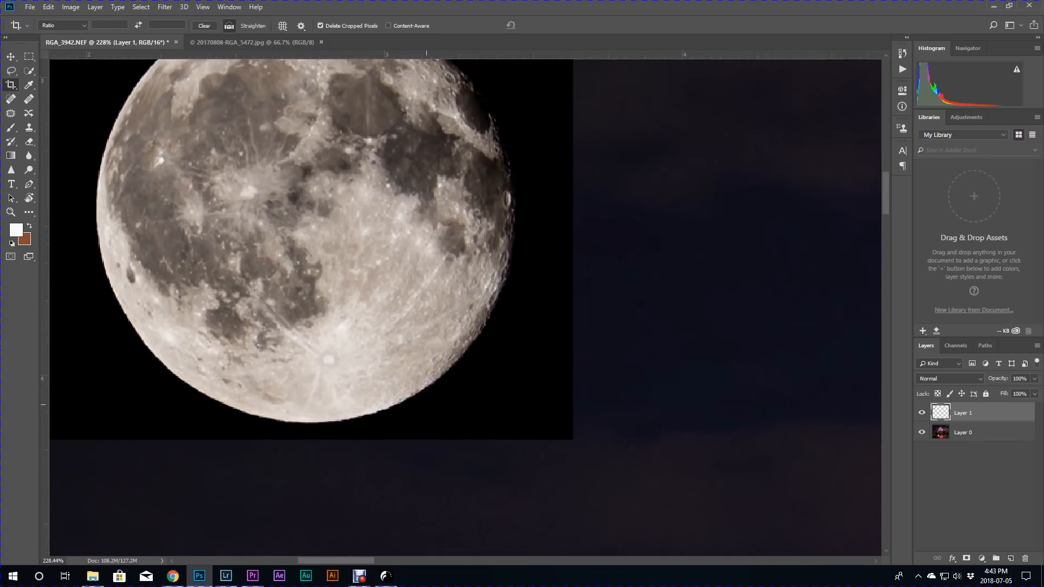
key(ctrl+0)
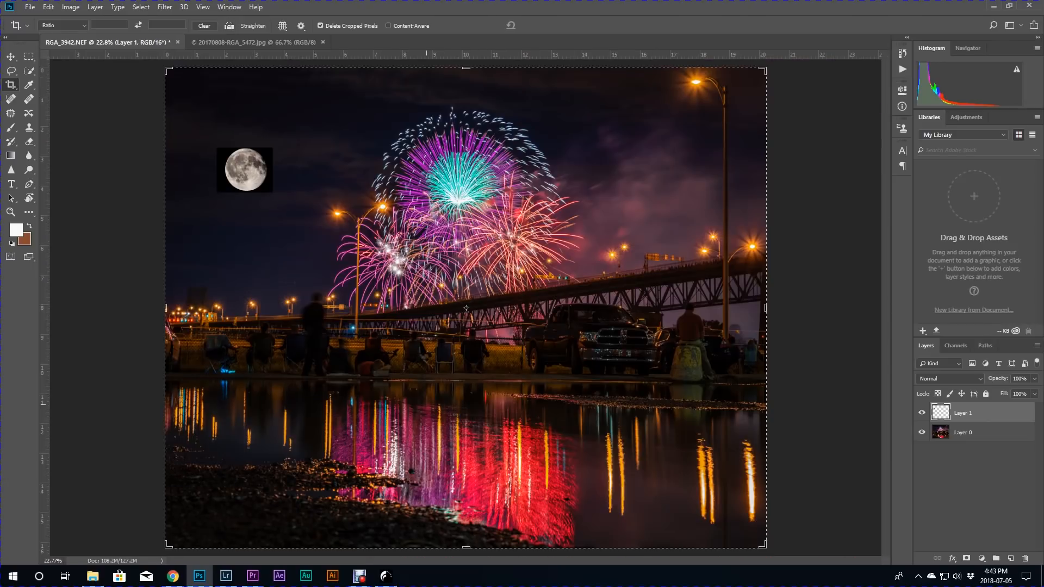
- Set the moon layer's blend mode to Lighten and inspect how its edges merge with the surrounding sky
key(v)
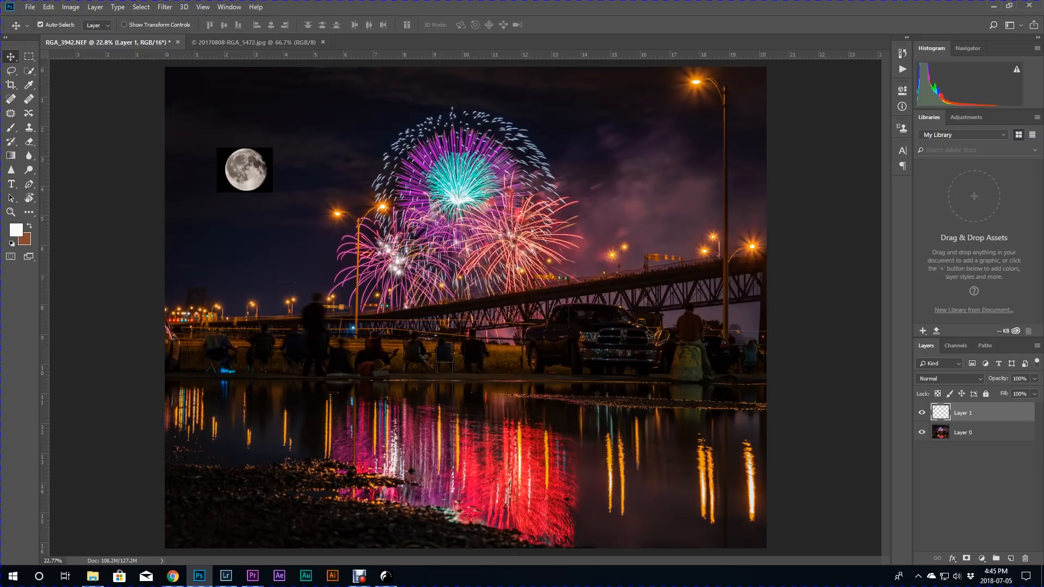
click(950, 379)
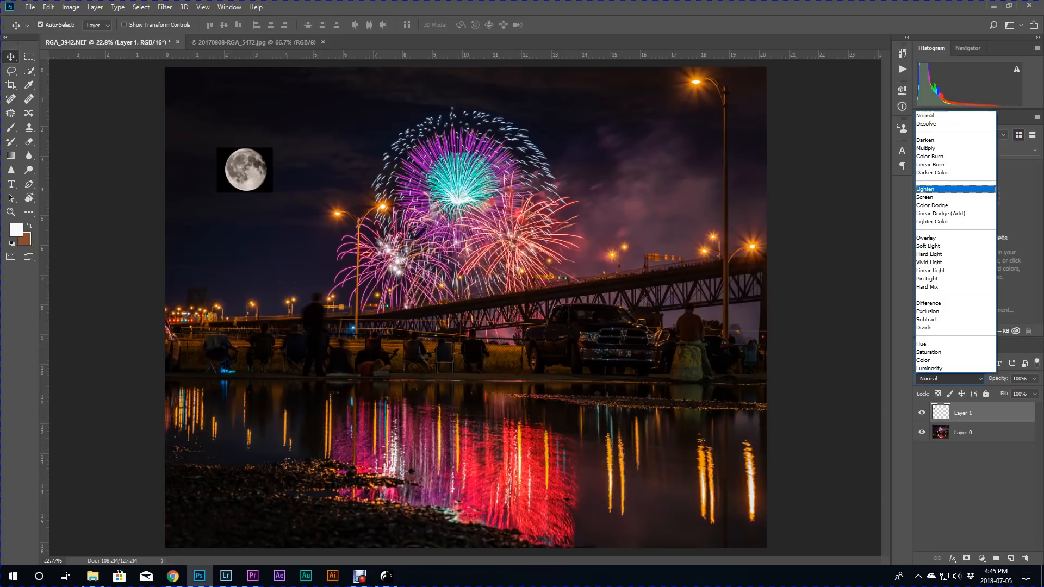
click(955, 189)
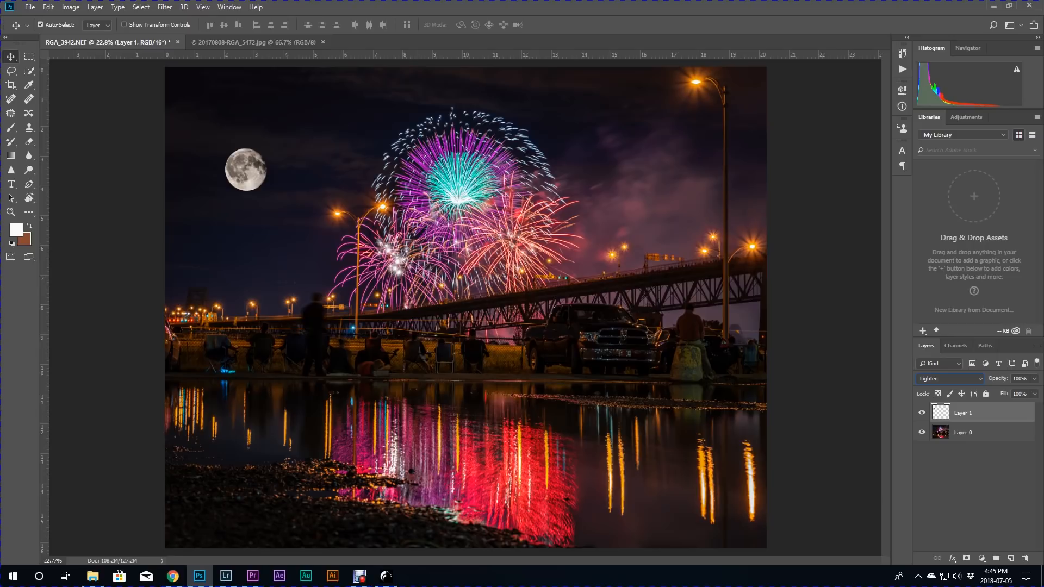
key(ctrl)
scroll(252, 170, up, 4)
click(40, 24)
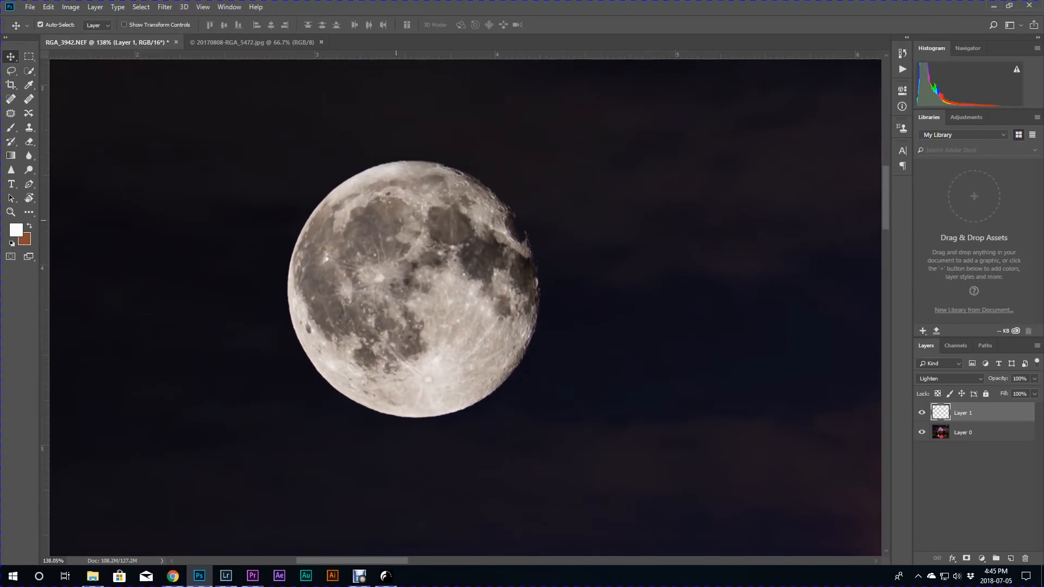
drag(395, 220, 366, 114)
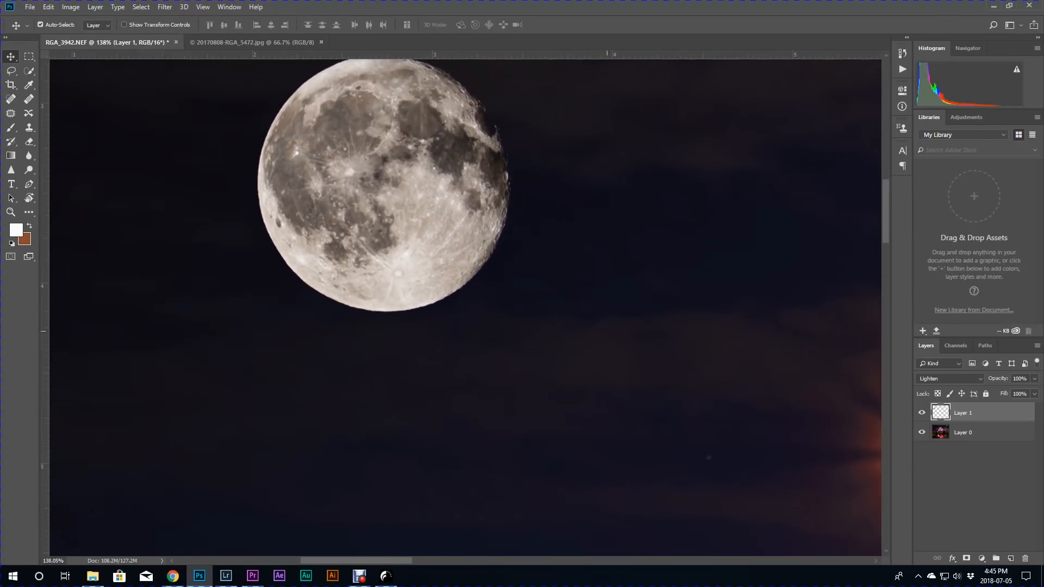
drag(551, 251, 558, 402)
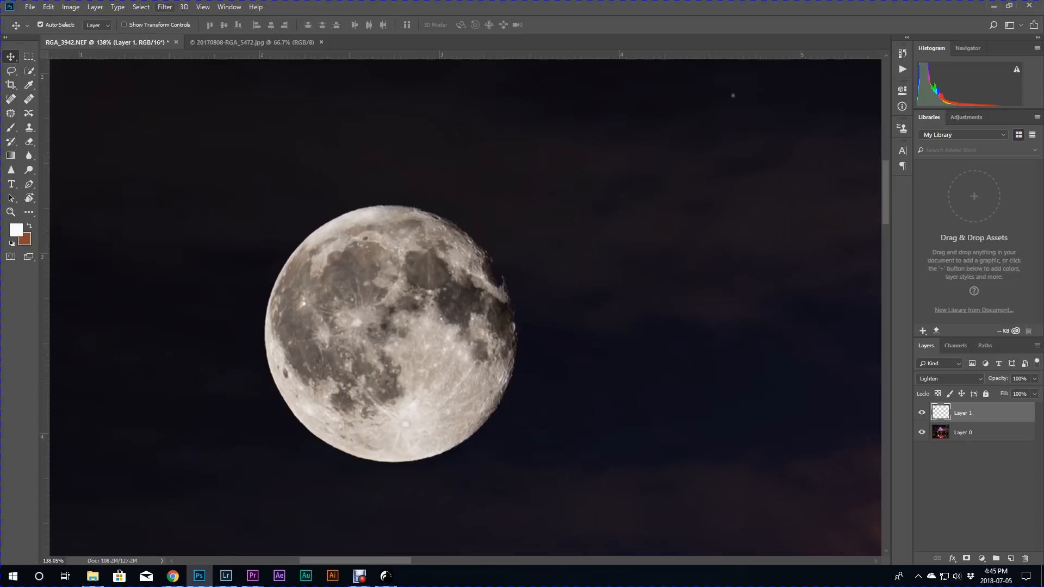
- Apply a slight Gaussian Blur to the moon layer, fine-tuning the radius and comparing the preview on and off
click(165, 7)
mouse_move(174, 130)
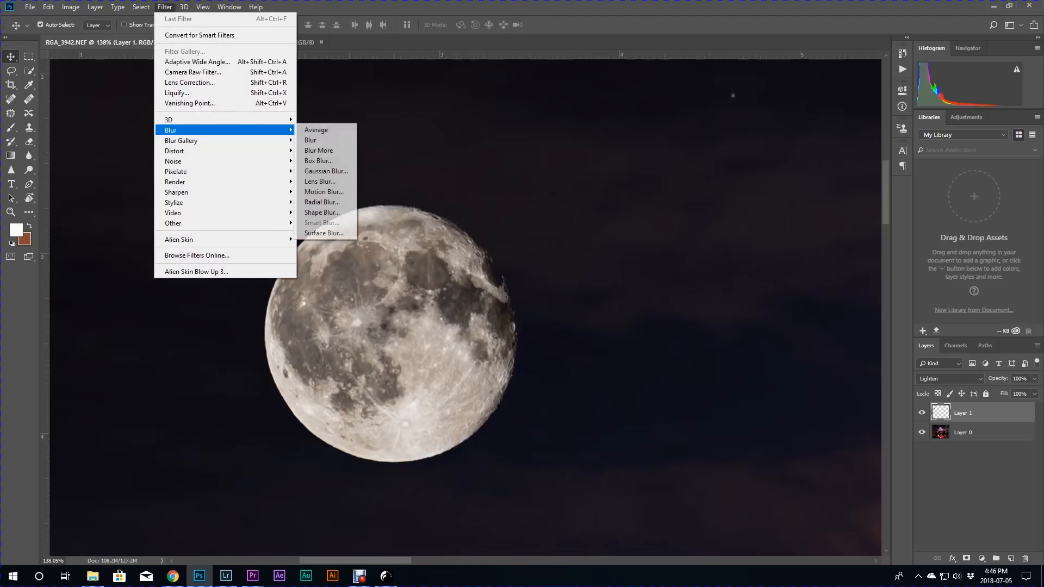
click(326, 171)
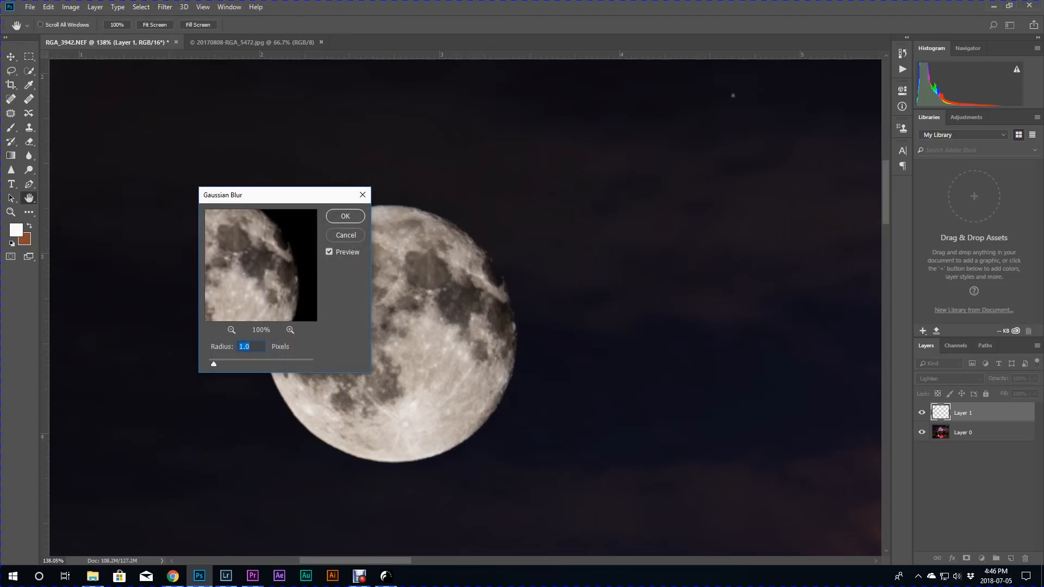
drag(283, 194, 790, 174)
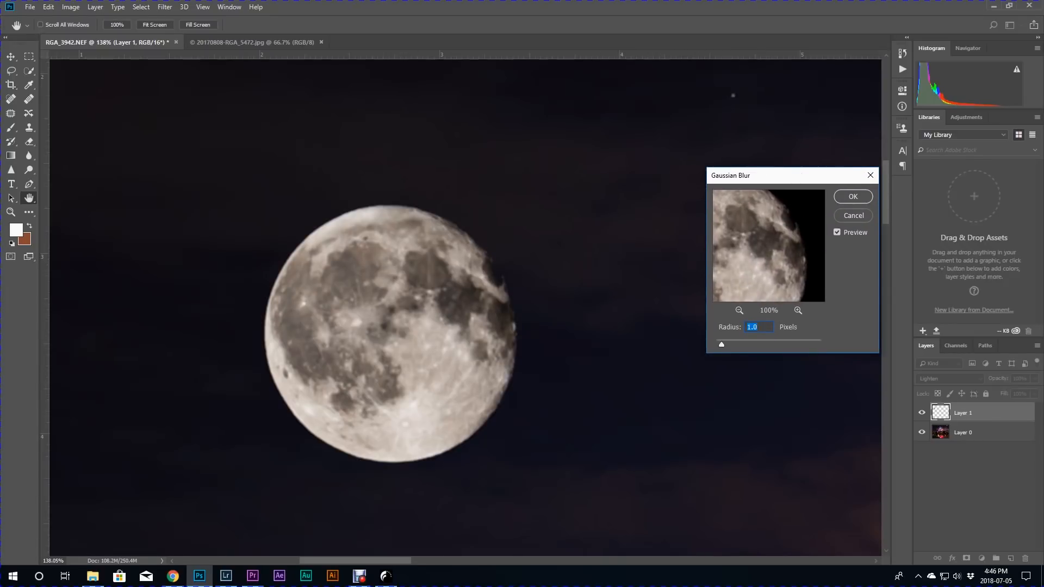
click(838, 232)
click(837, 232)
drag(721, 345, 720, 345)
double_click(757, 327)
click(837, 232)
click(838, 232)
click(853, 197)
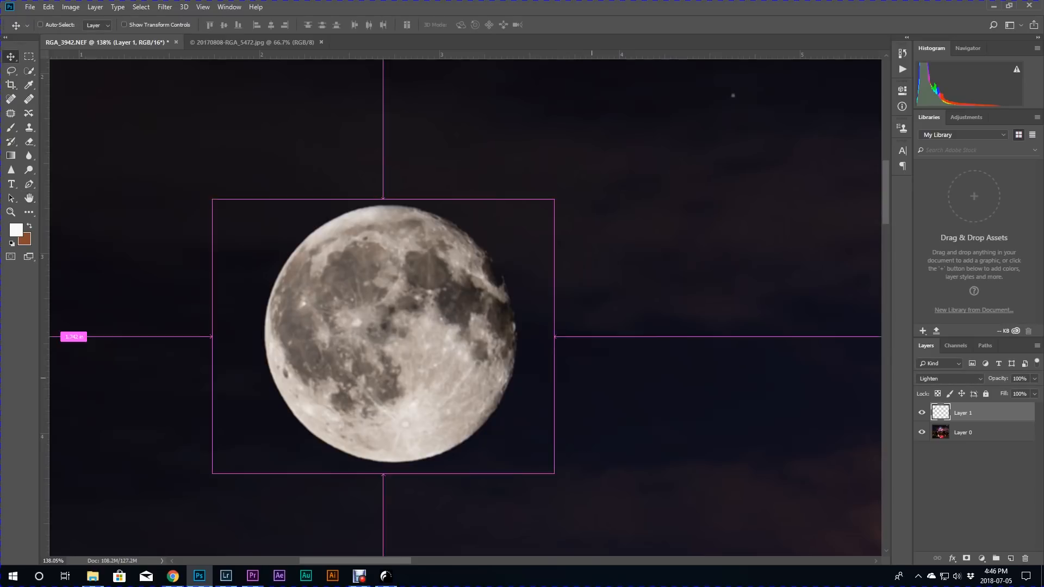
- Select the fireworks layer, Layer 0, and activate the Clone Stamp for retouching the sky beside the moon
key(ctrl+0)
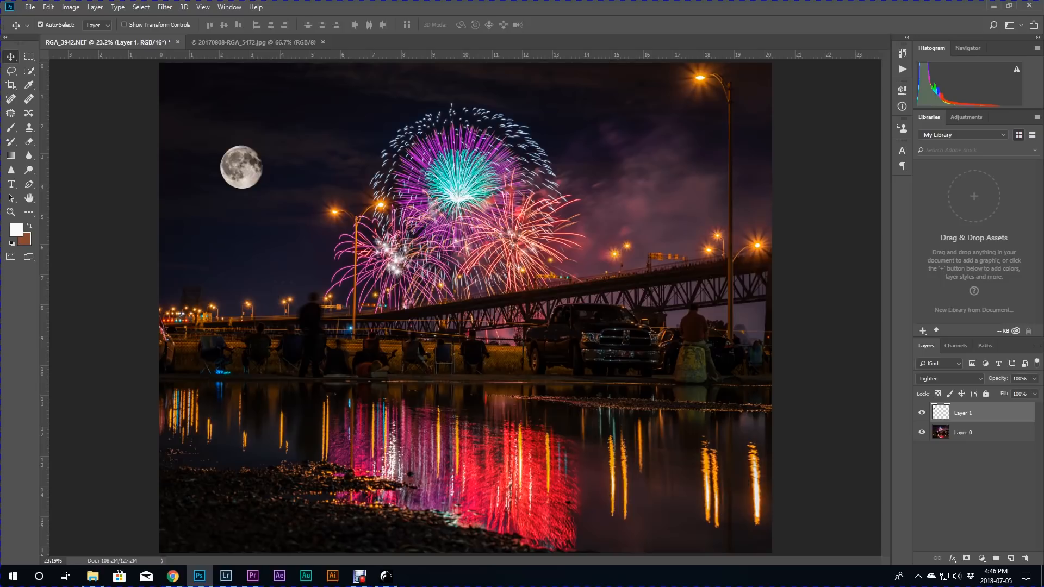
click(963, 433)
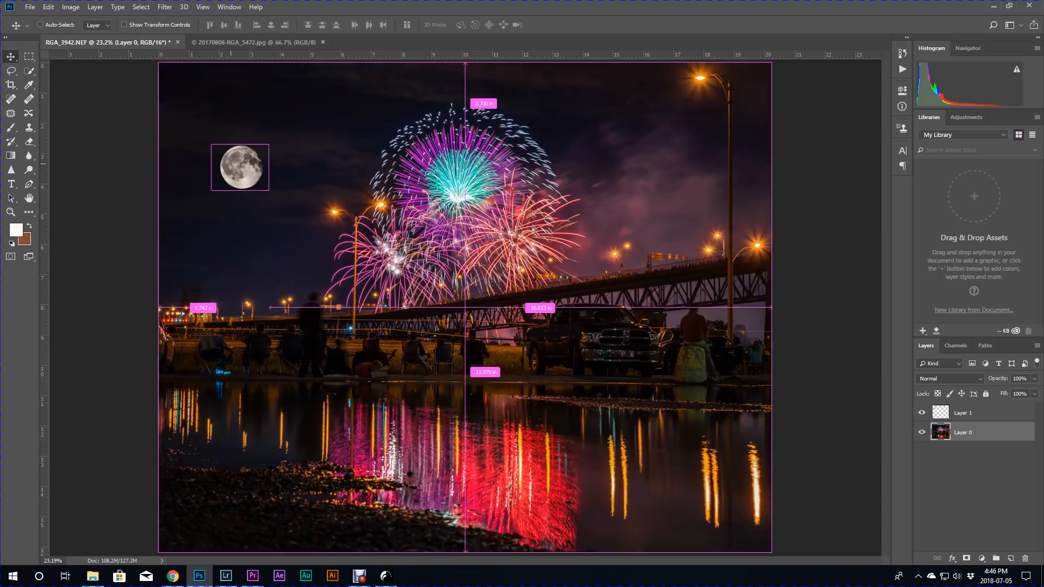
ctrl+click(205, 144)
drag(205, 143, 389, 334)
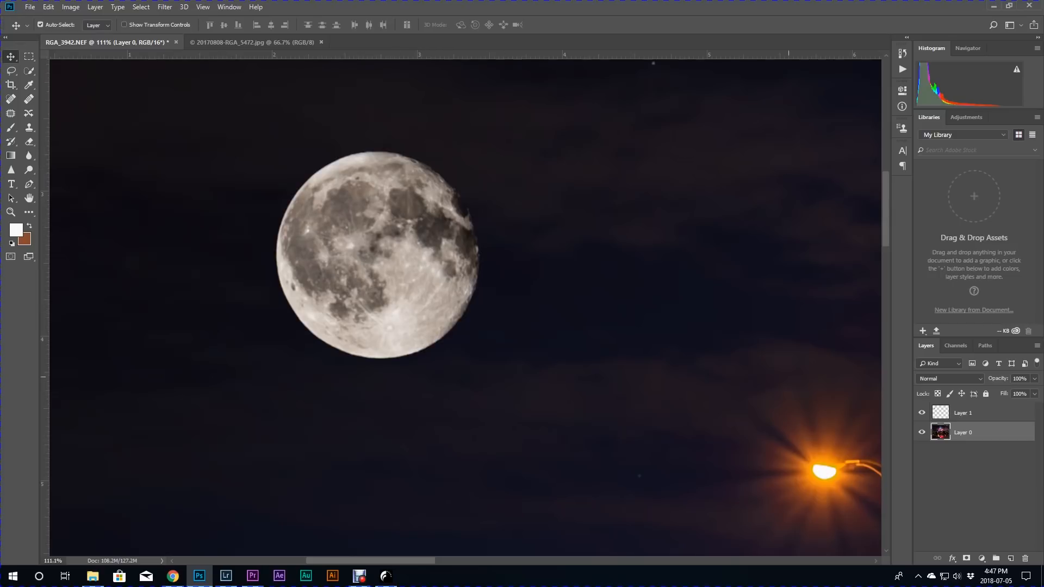
drag(617, 271, 659, 403)
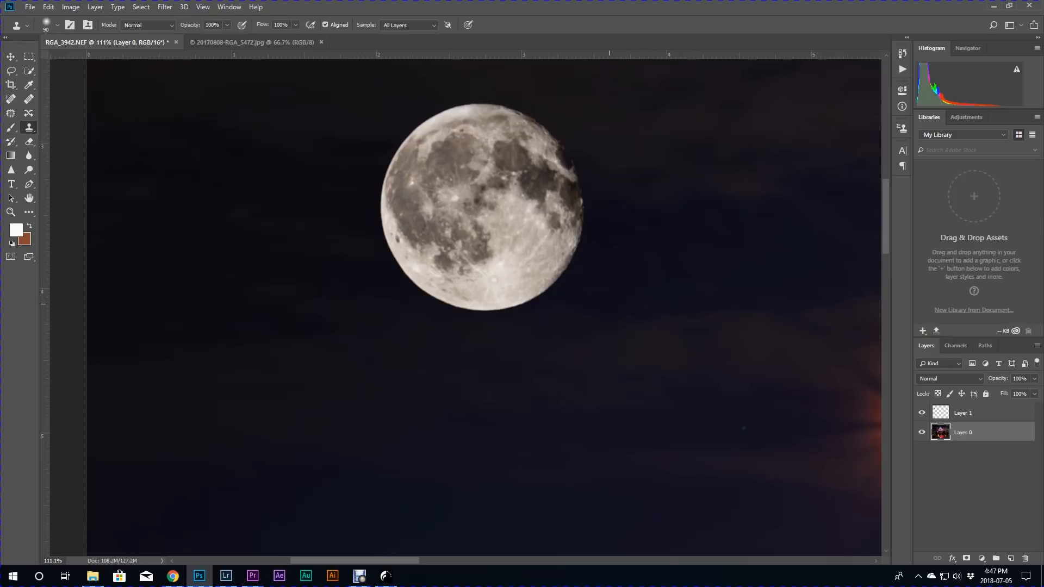
- Try to clone night sky along the moon's lower edge on Layer 0 and undo the strokes
drag(552, 288, 540, 315)
key(ctrl+z)
mouse_move(471, 303)
mouse_down()
mouse_move(406, 304)
mouse_move(345, 275)
mouse_move(386, 292)
mouse_up()
key(ctrl+alt+z)
key(ctrl+alt+z)
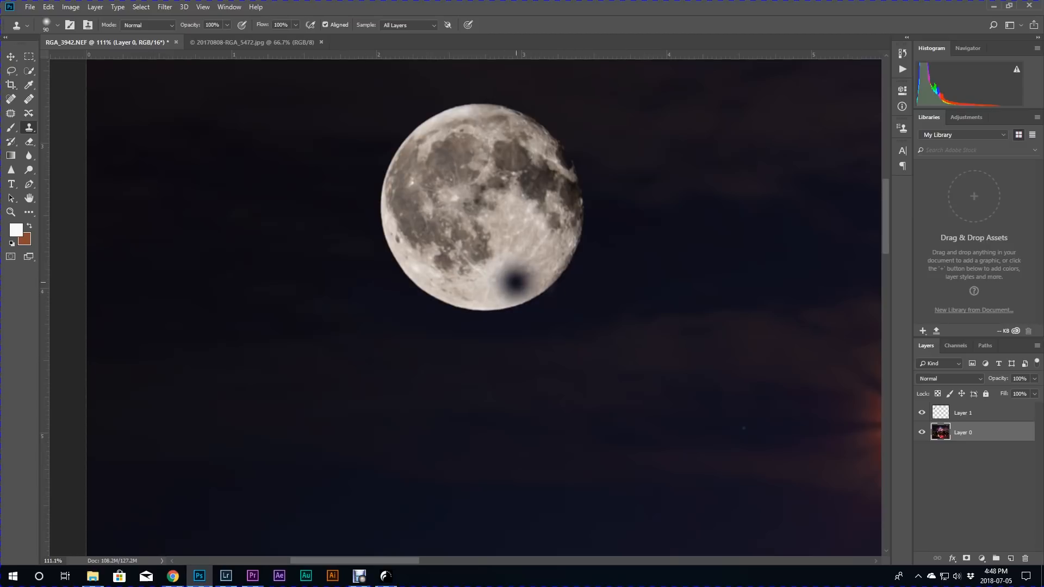
click(524, 283)
- Clone dark blue sky sampled from right of the moon over the sky surrounding its edge on Layer 0
mouse_move(722, 234)
mouse_down()
mouse_move(781, 491)
mouse_move(712, 374)
mouse_up()
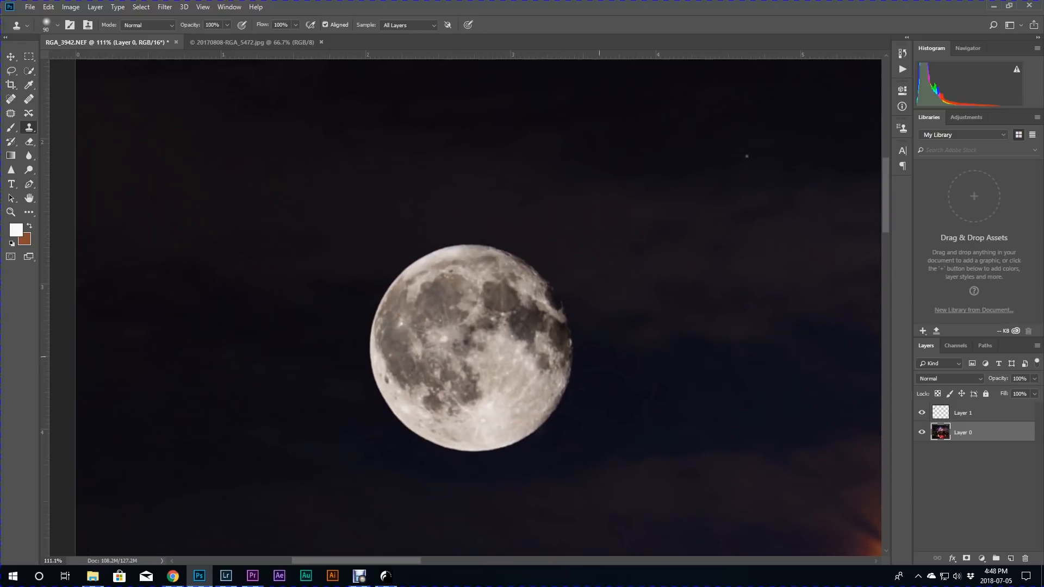
mouse_move(451, 152)
mouse_down()
mouse_move(503, 332)
mouse_move(308, 302)
mouse_move(274, 120)
mouse_move(285, 197)
mouse_move(284, 143)
mouse_up()
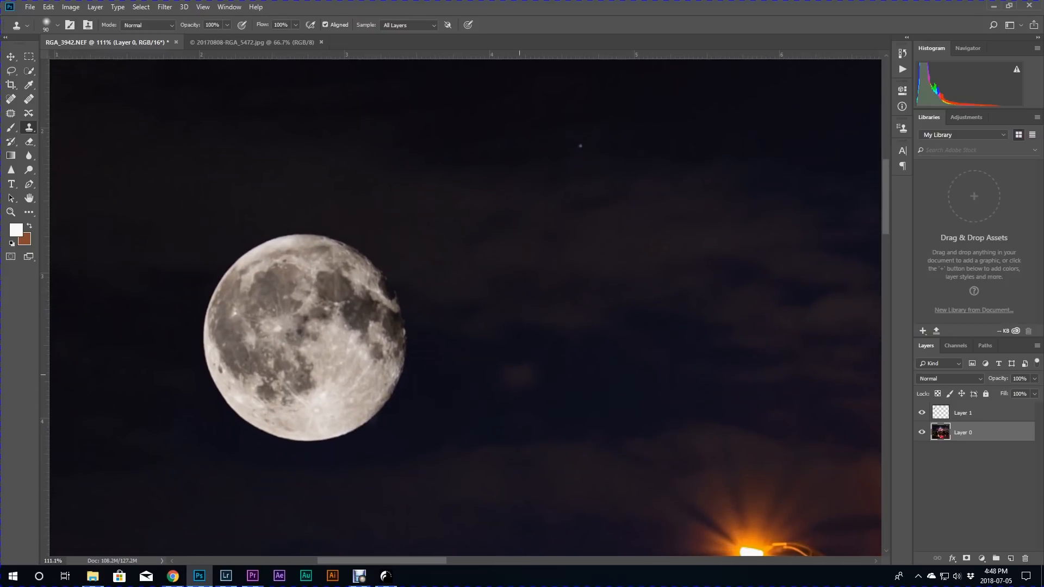
alt+click(523, 365)
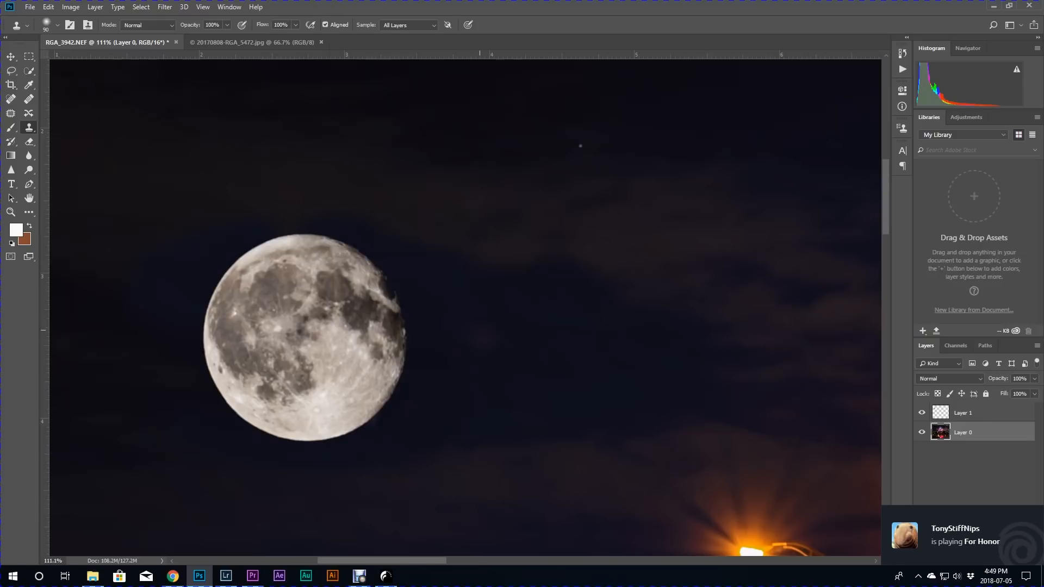
alt+click(484, 331)
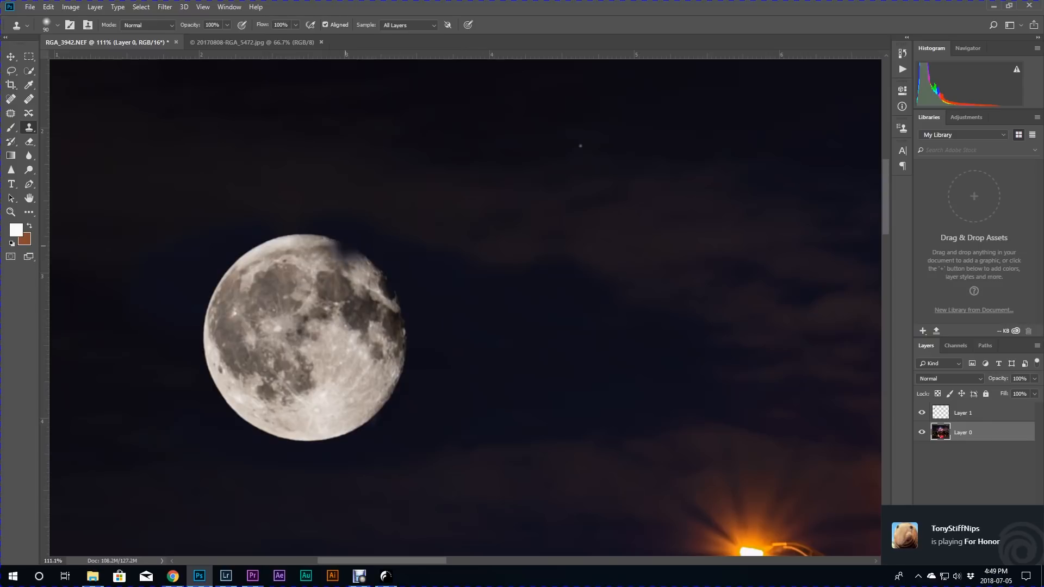
drag(317, 230, 304, 228)
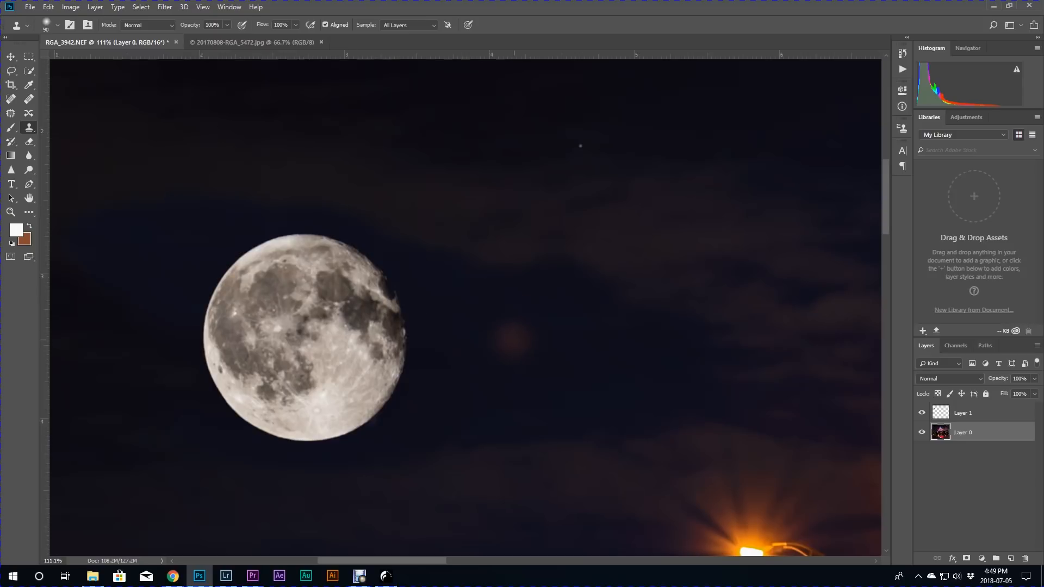
key(ctrl+0)
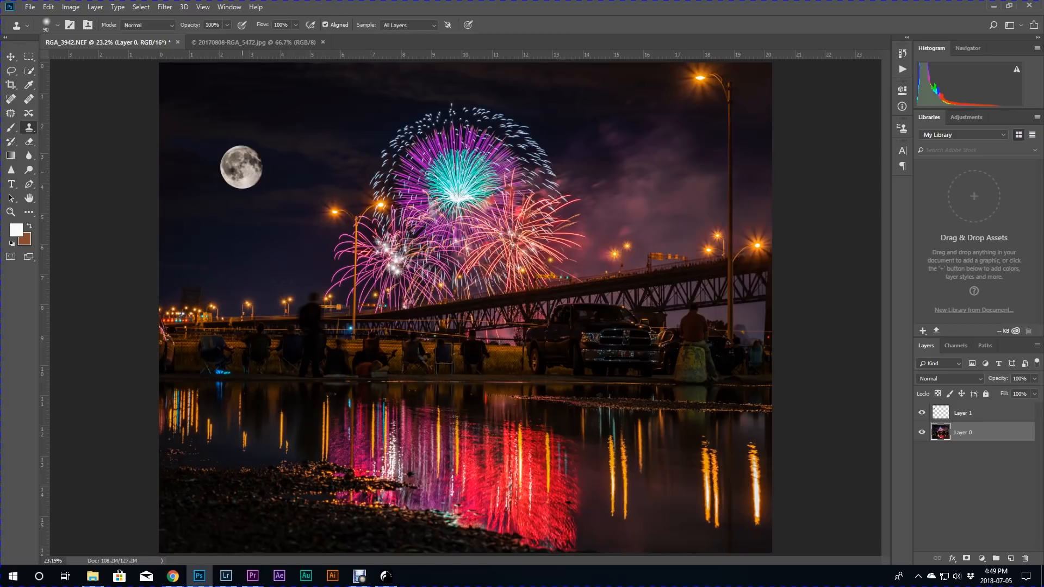
click(169, 145)
key(ctrl+z)
click(313, 168)
- Darken the moon on Layer 1 with a Brightness/Contrast adjustment, setting Brightness to -14
click(962, 413)
click(71, 7)
mouse_move(87, 36)
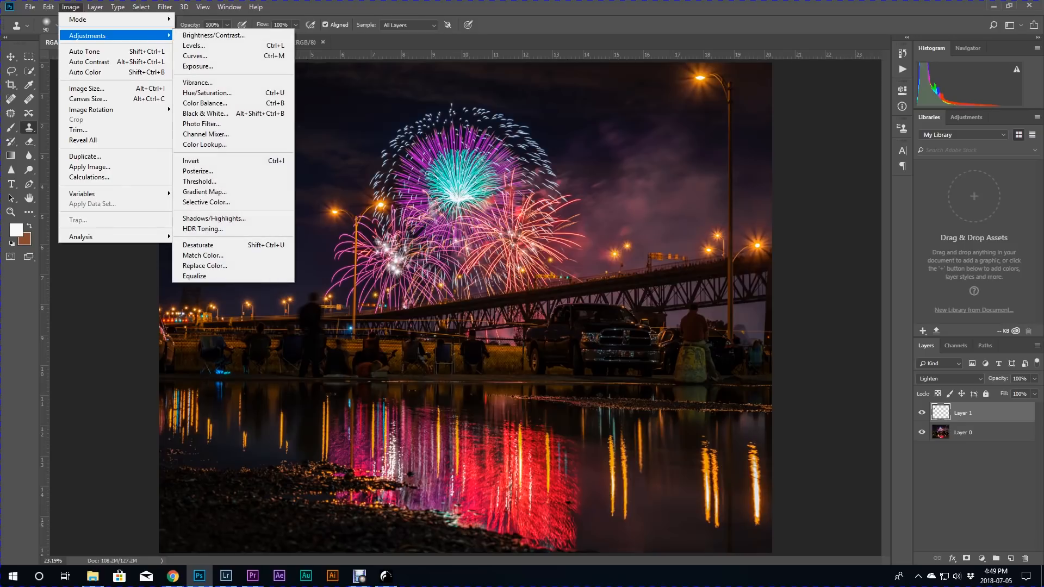
click(213, 35)
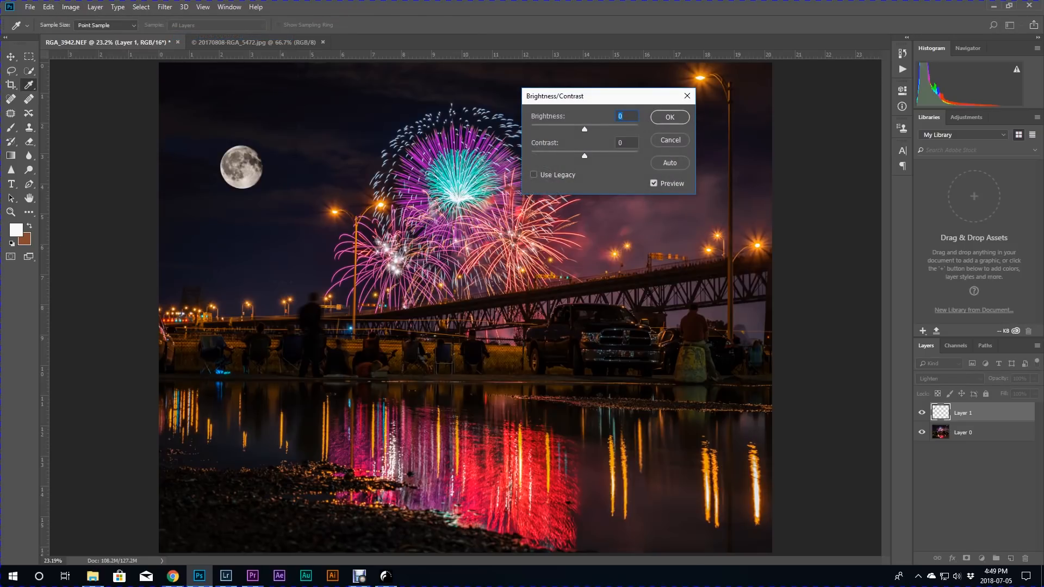
drag(586, 130, 581, 130)
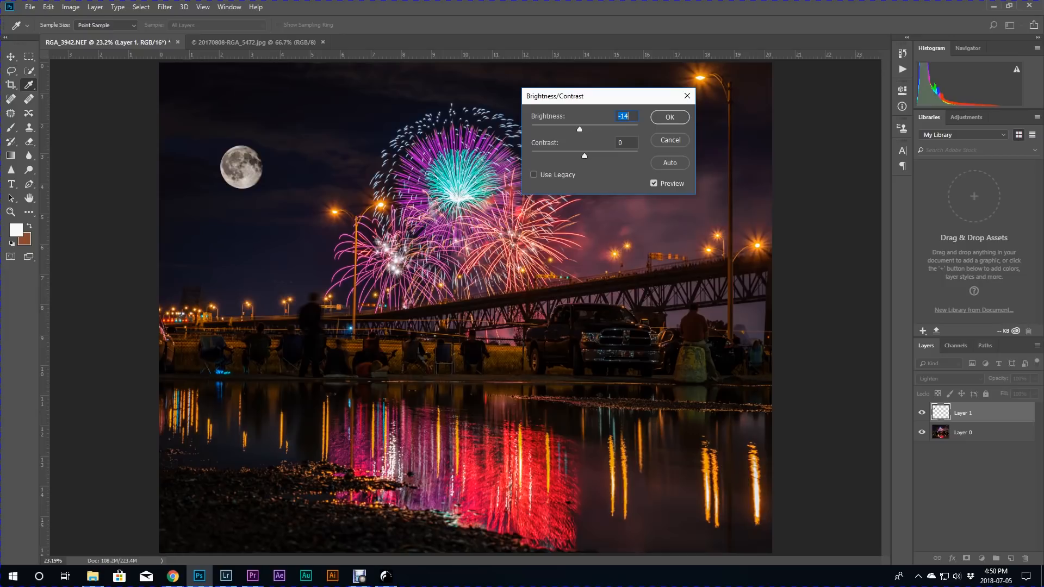
click(669, 116)
- Try a Clone Stamp dab in the sky beside the moon and toggle the last change to compare
key(s)
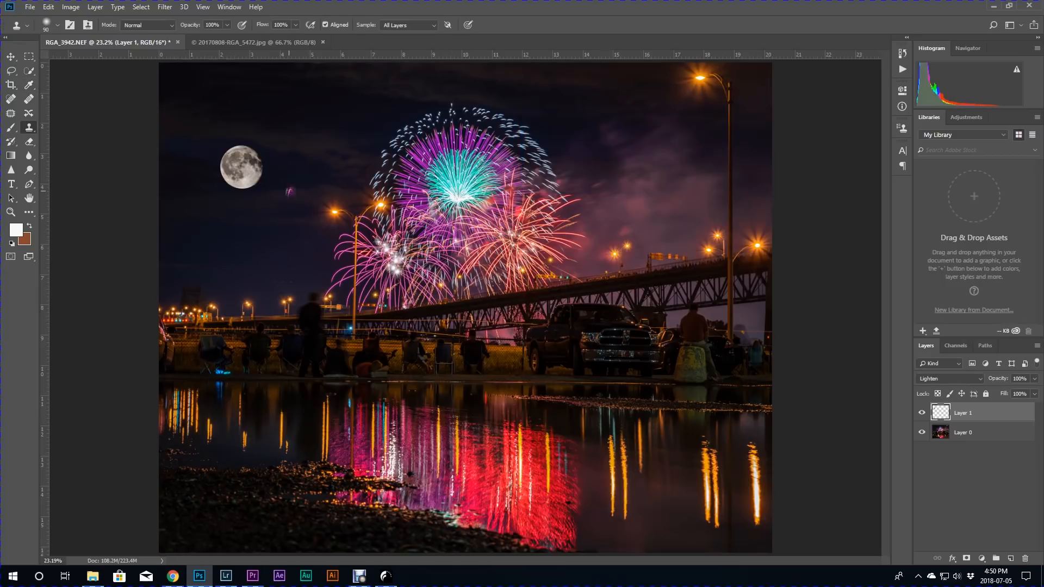
click(296, 198)
key(ctrl+z)
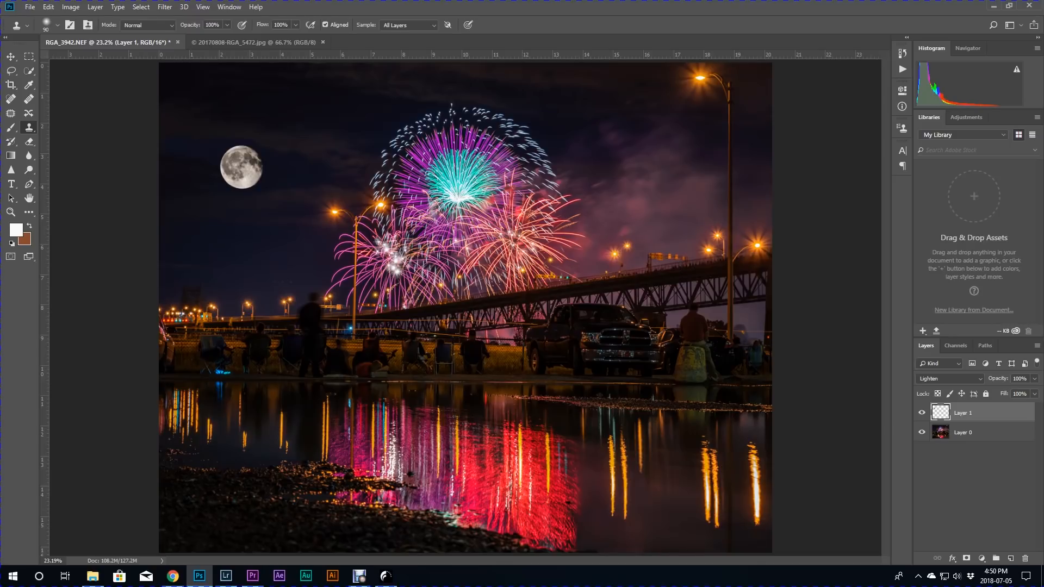
key(ctrl+z)
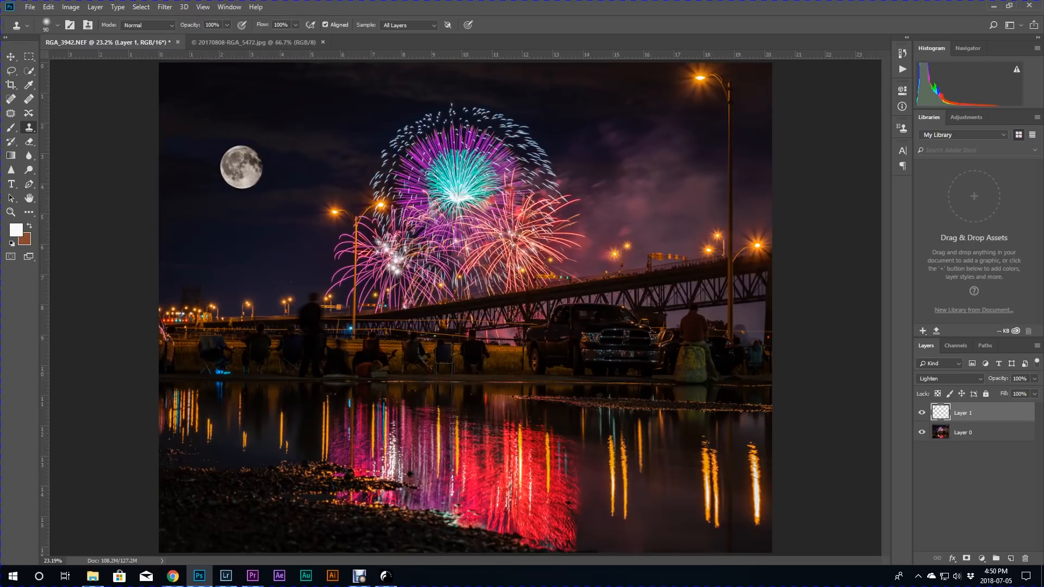